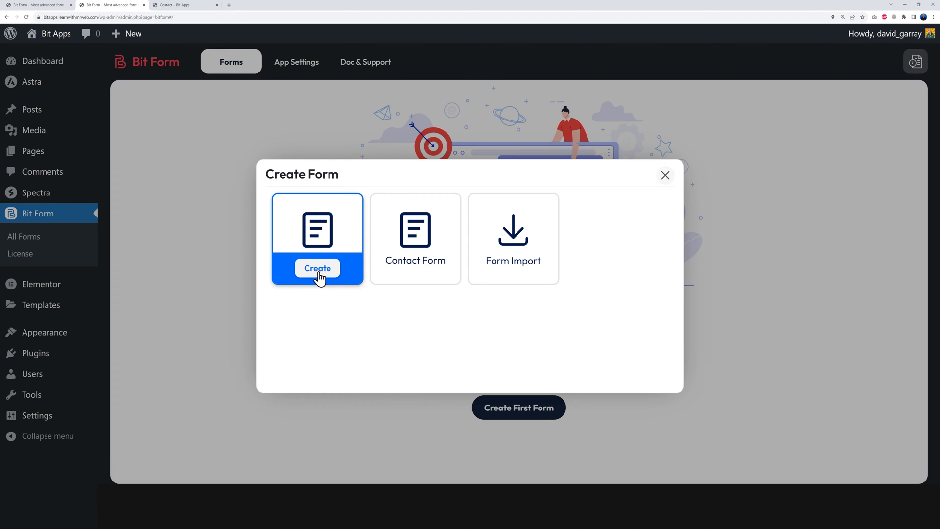
Create a new form from the first template and look through the available field types
click(318, 269)
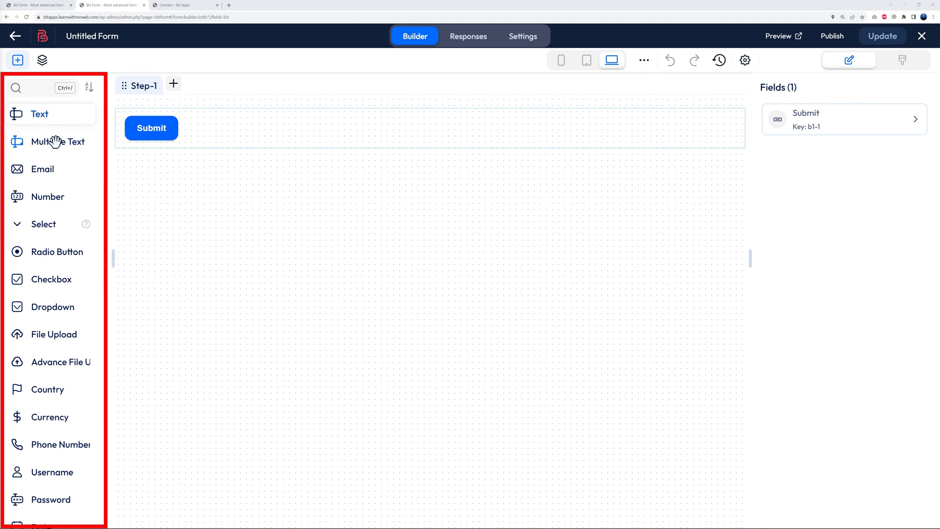
scroll(49, 417, down, 4)
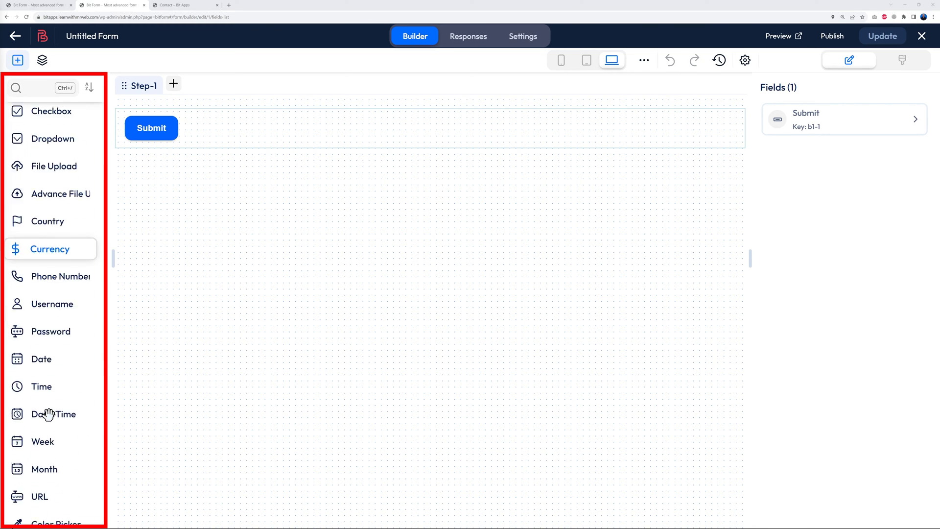
scroll(48, 413, down, 6)
scroll(59, 414, up, 10)
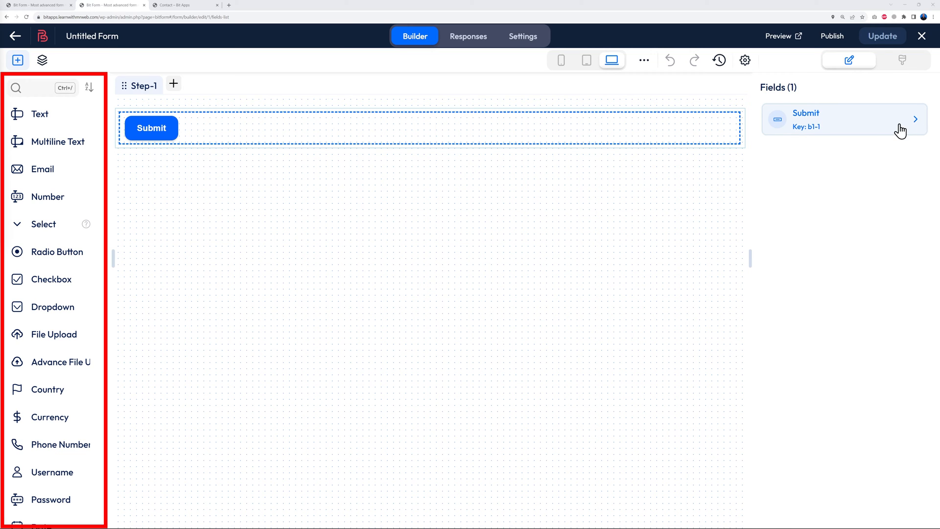
Review the field settings of the Submit button, then return to the fields list
click(808, 133)
scroll(880, 450, down, 3)
scroll(879, 449, up, 3)
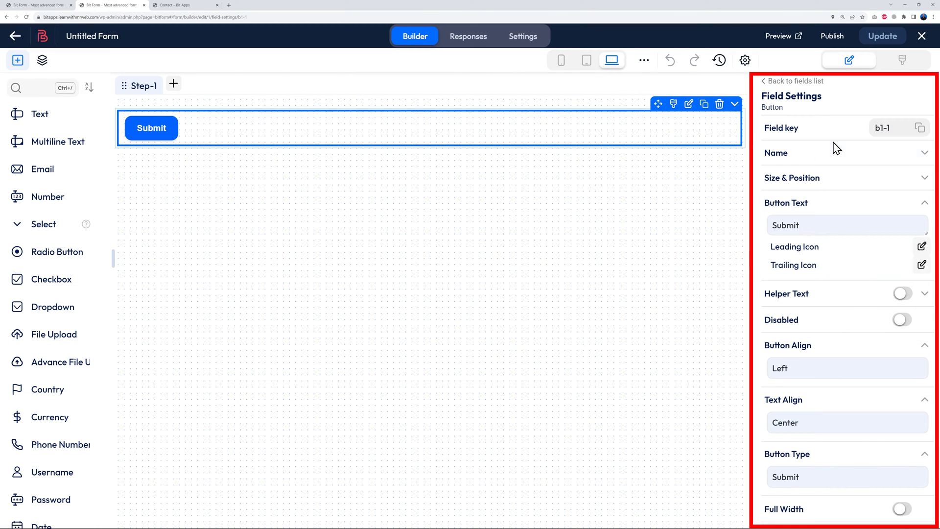
click(777, 81)
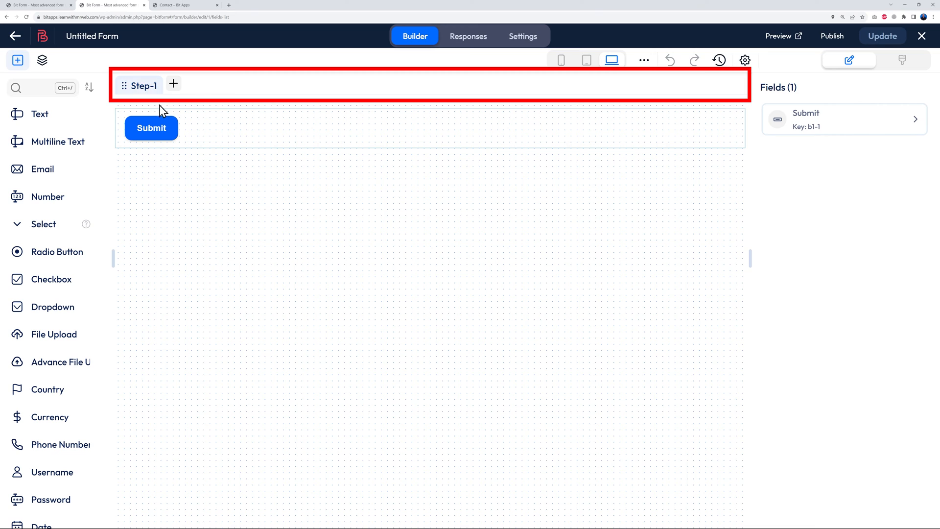
Add a second and a third step to the form
click(174, 84)
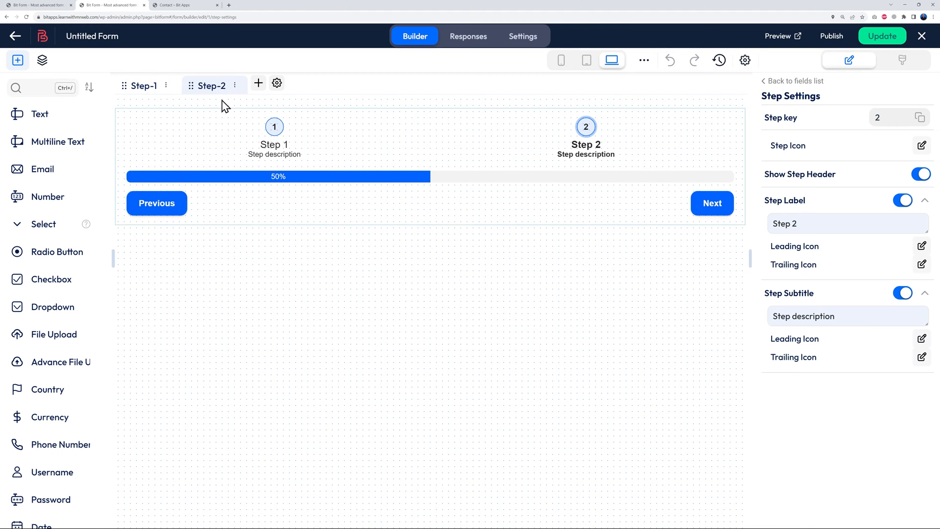
click(258, 83)
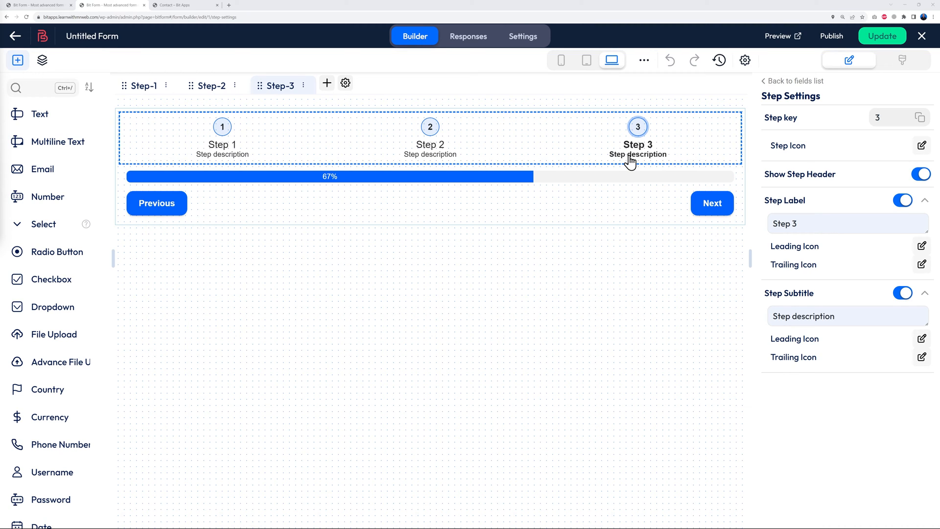
Set the first step's label to "Info" and its subtitle to "Contact Details"
click(166, 86)
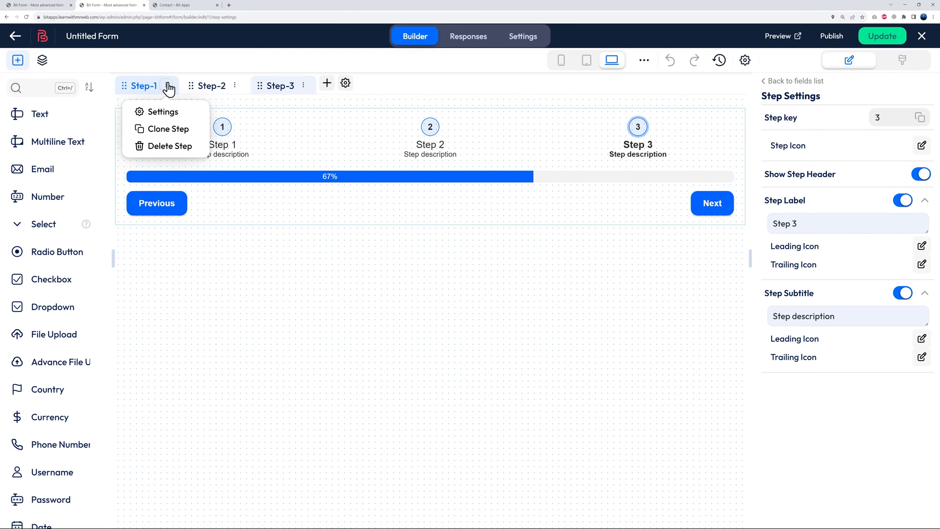
click(165, 114)
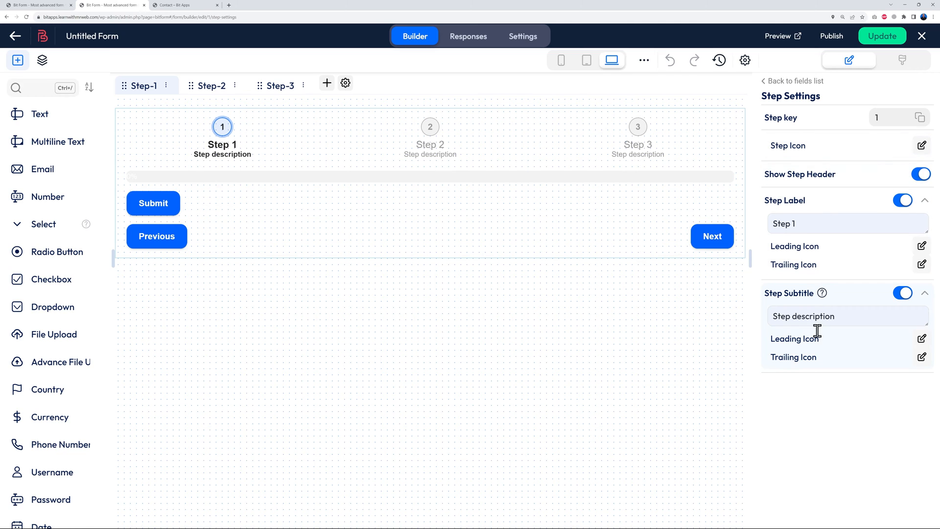
drag(811, 225, 770, 236)
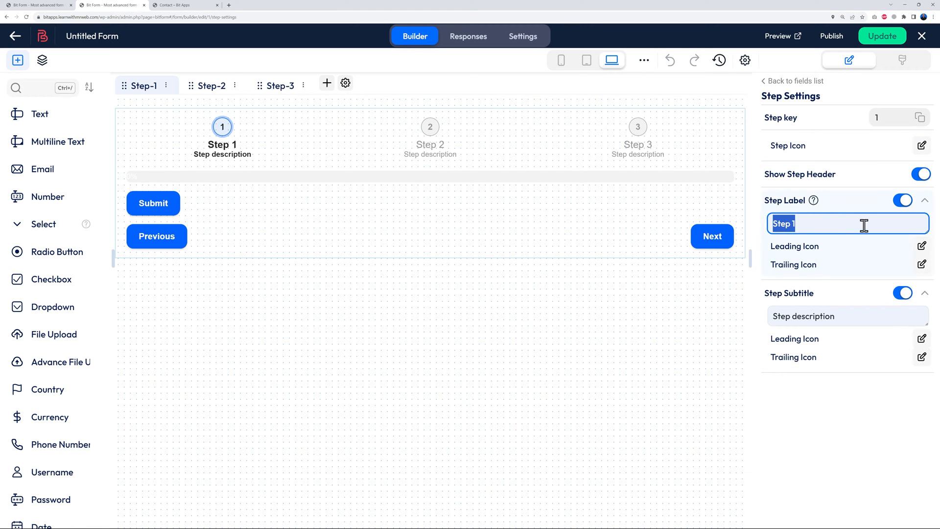
key(BackSpace)
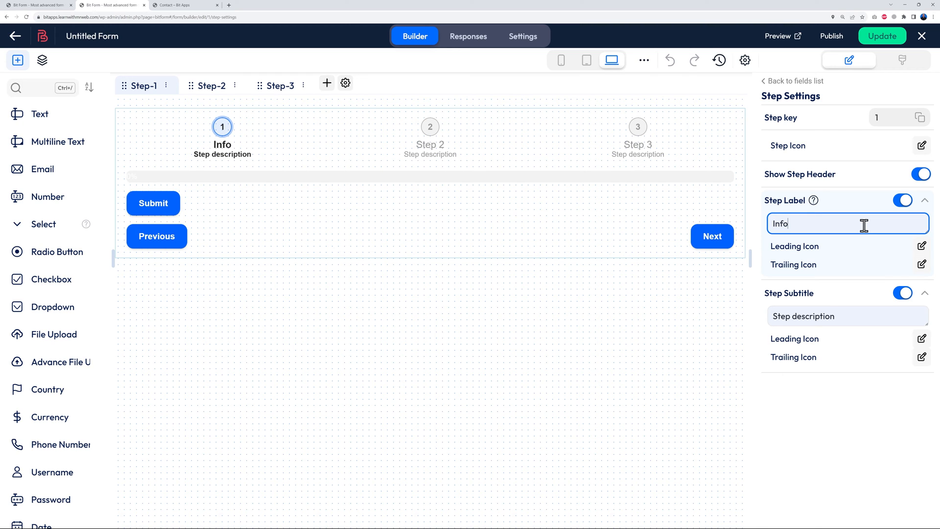
drag(849, 316, 762, 319)
text(Contact Details)
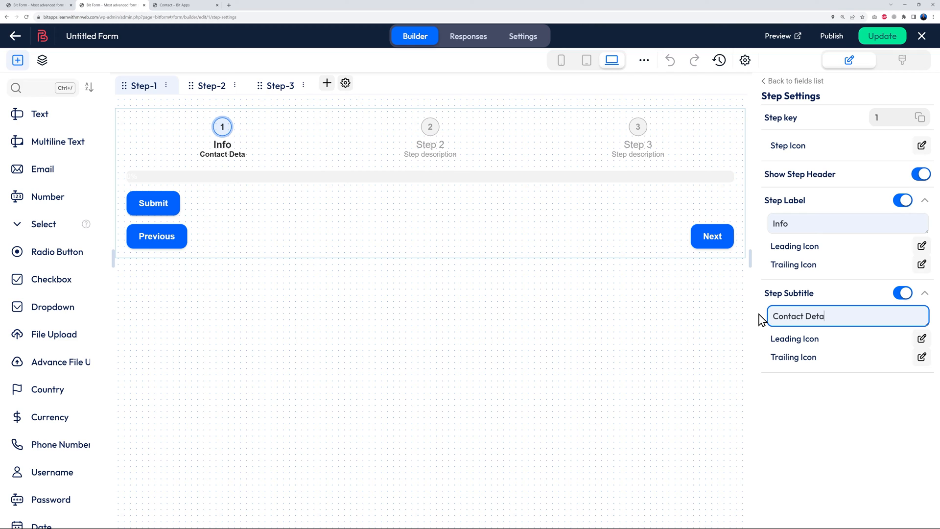
click(803, 464)
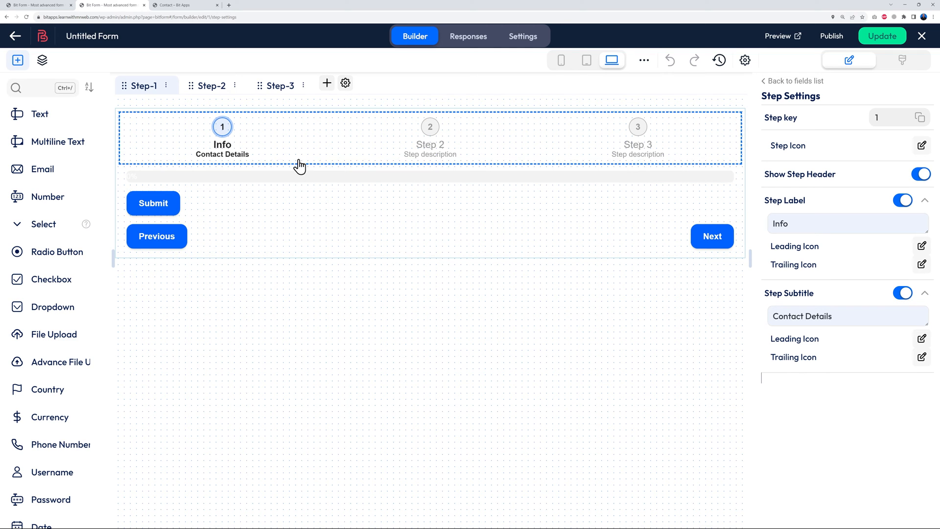
Set the second step's label to "Agreement" and its subtitle to "Upload your documents"
click(234, 87)
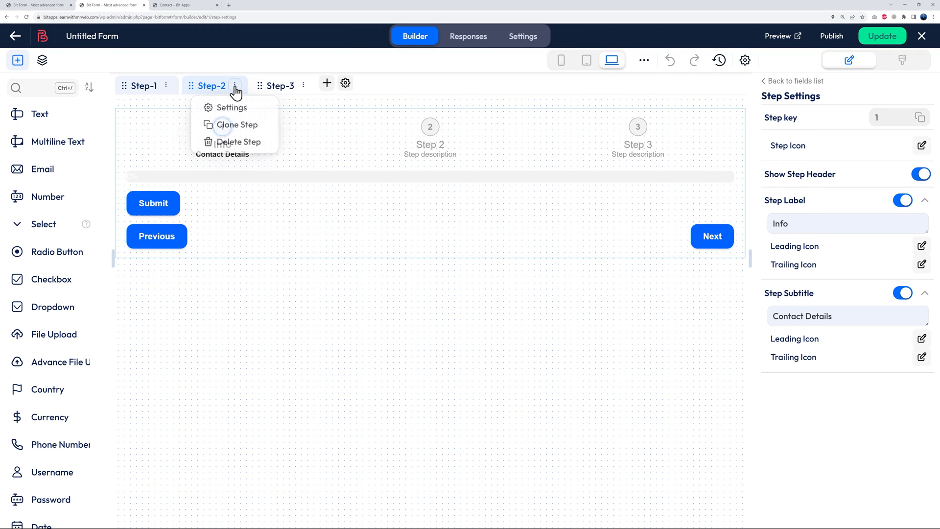
click(231, 115)
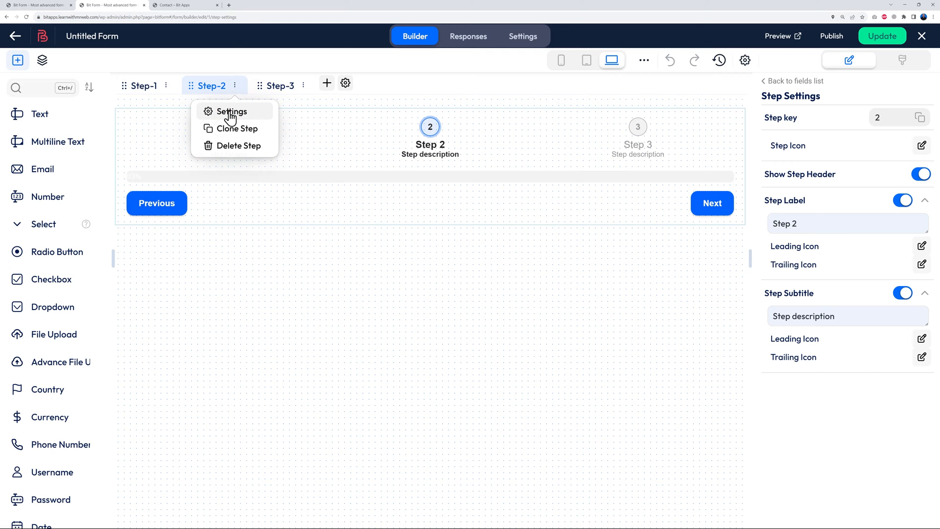
triple_click(801, 221)
text(Agreement)
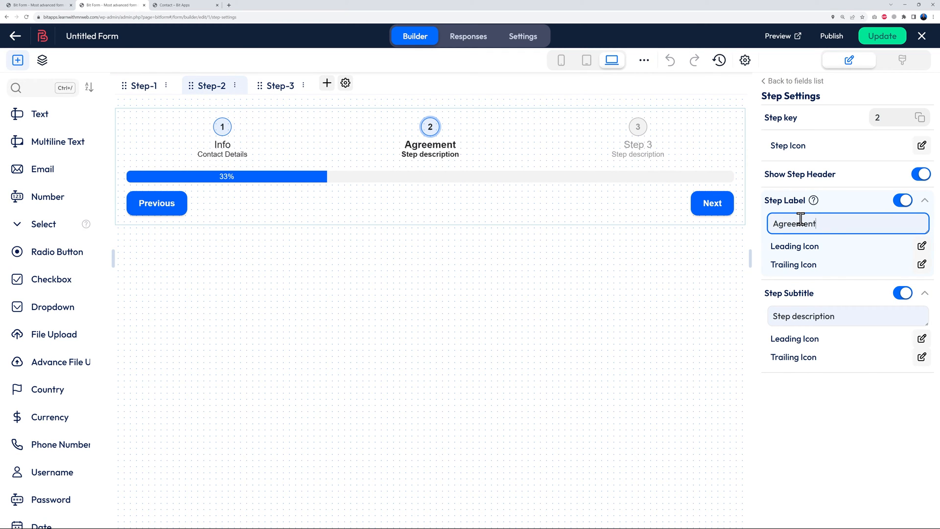
triple_click(855, 319)
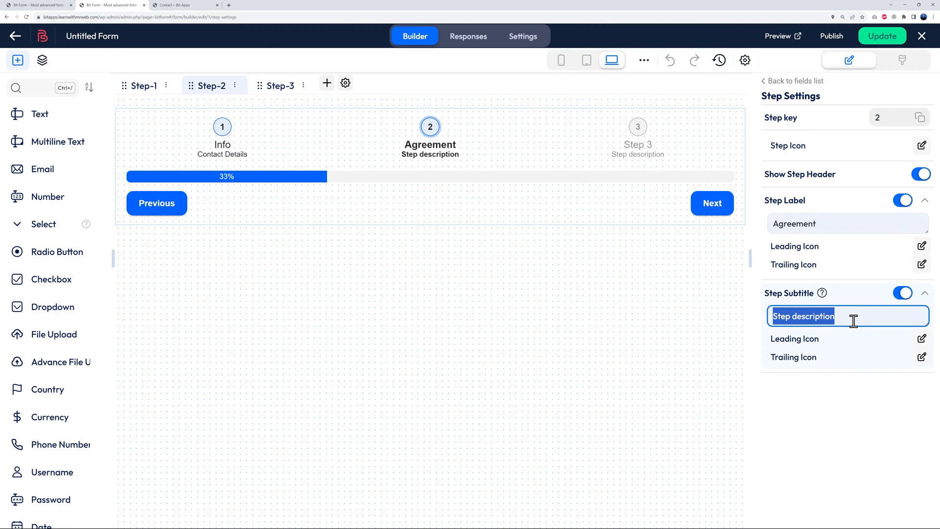
key(BackSpace)
text(Upload your documents)
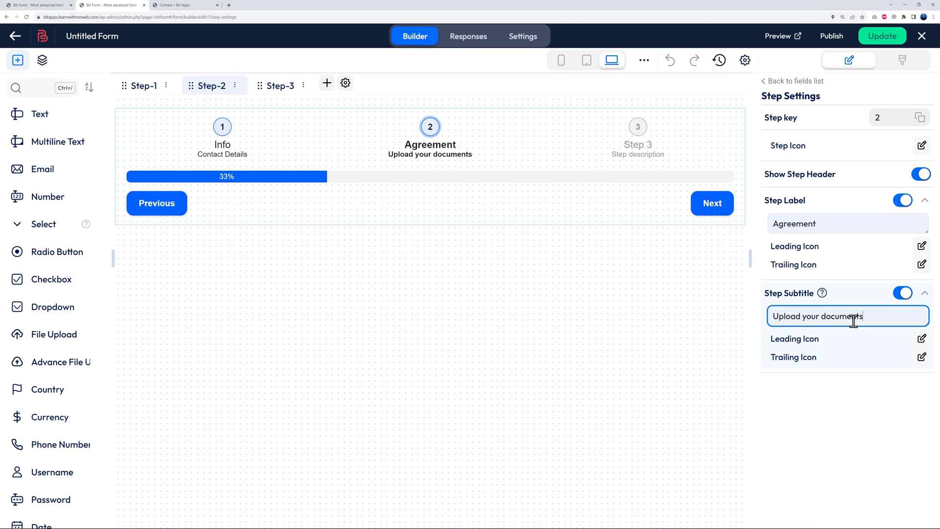
Set the third step's label to "Payment" and turn off its subtitle
click(304, 86)
click(300, 112)
click(813, 225)
key(ctrl+a)
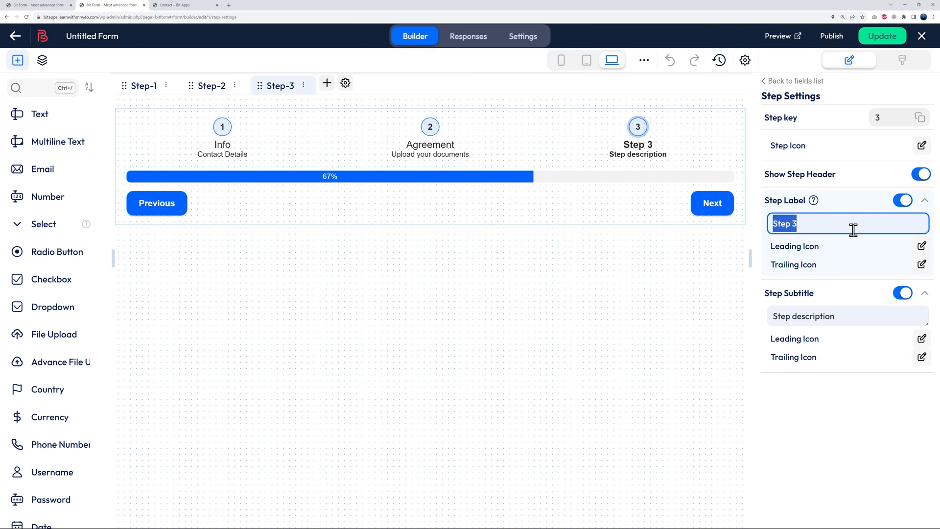
text(Payment)
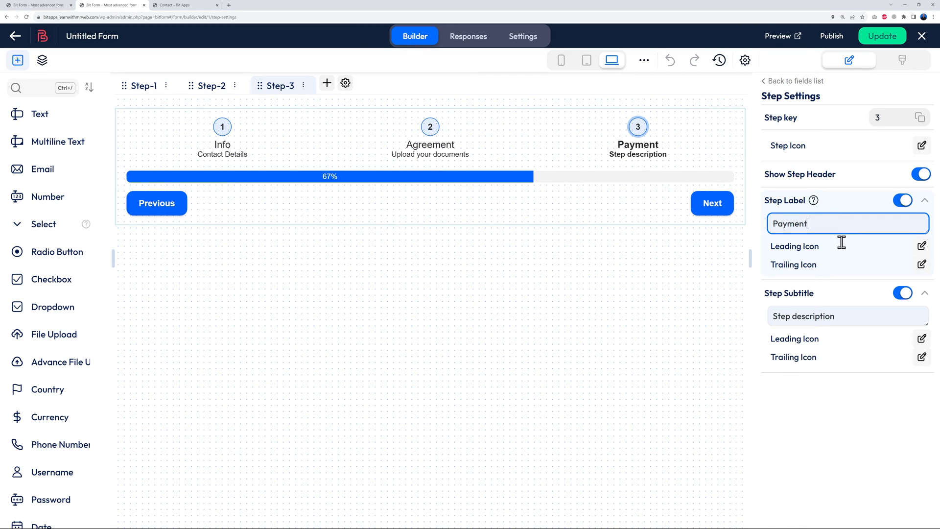
click(904, 295)
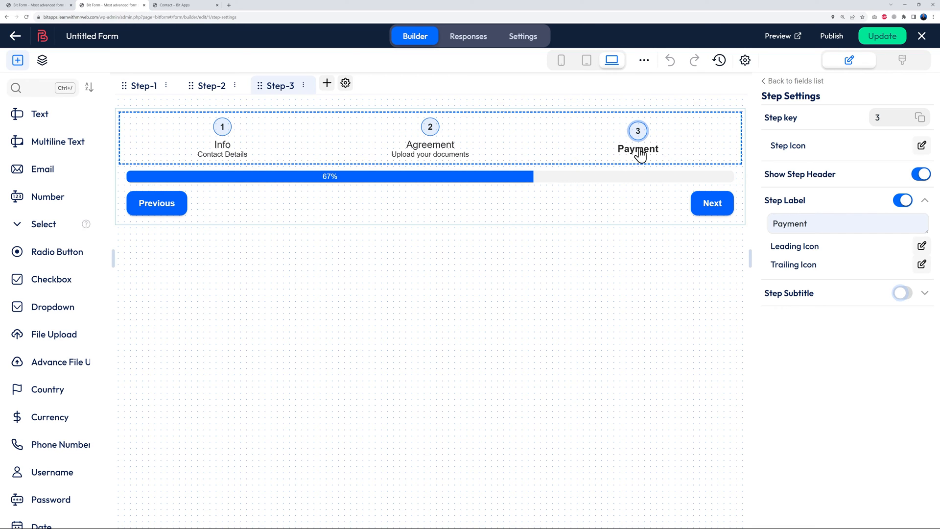
Move the Submit button from the Info step to Step #3 and check it there
click(146, 90)
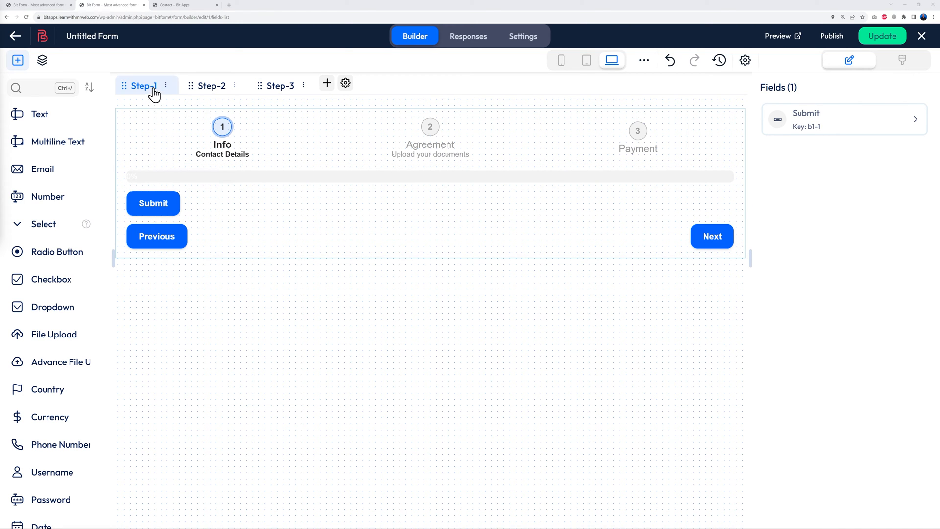
click(291, 88)
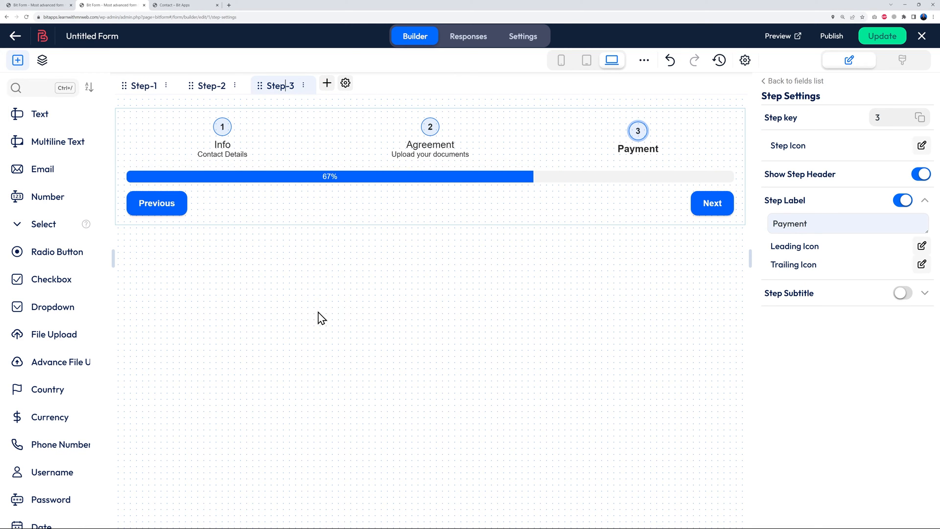
click(151, 92)
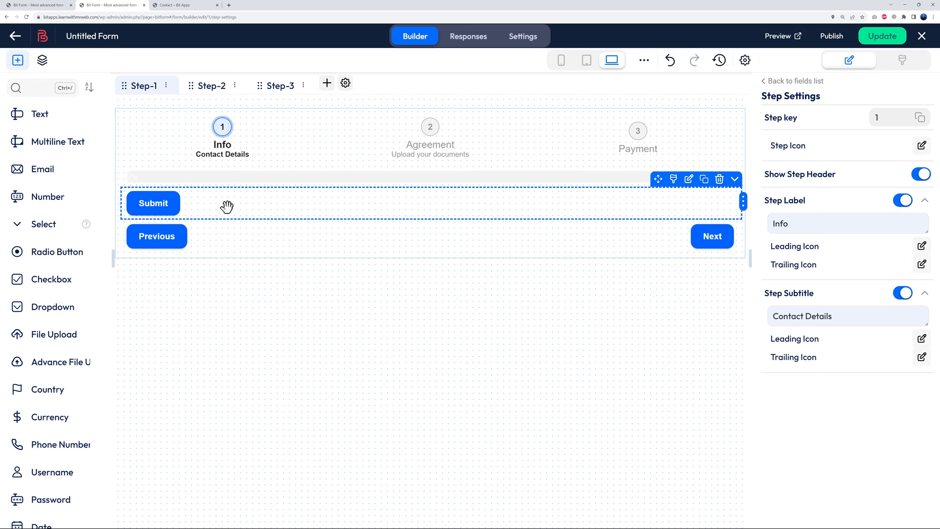
click(737, 181)
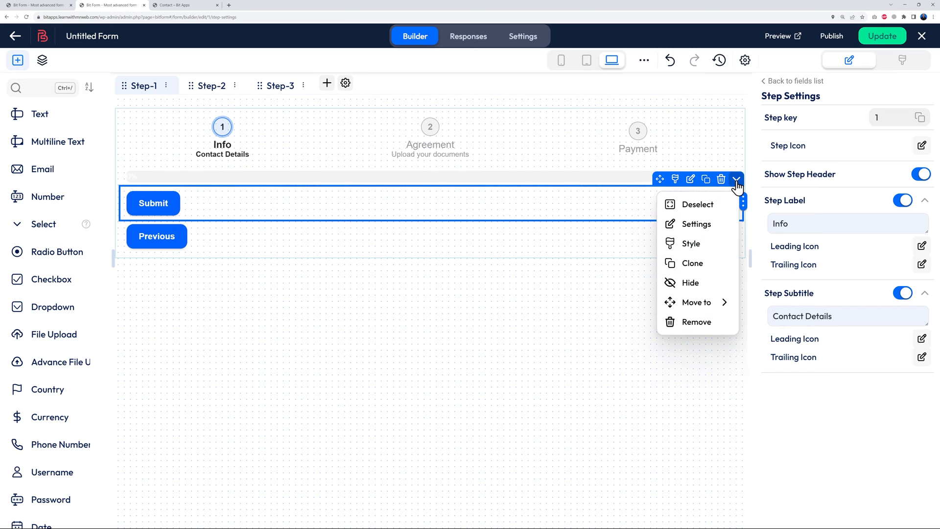
mouse_move(703, 305)
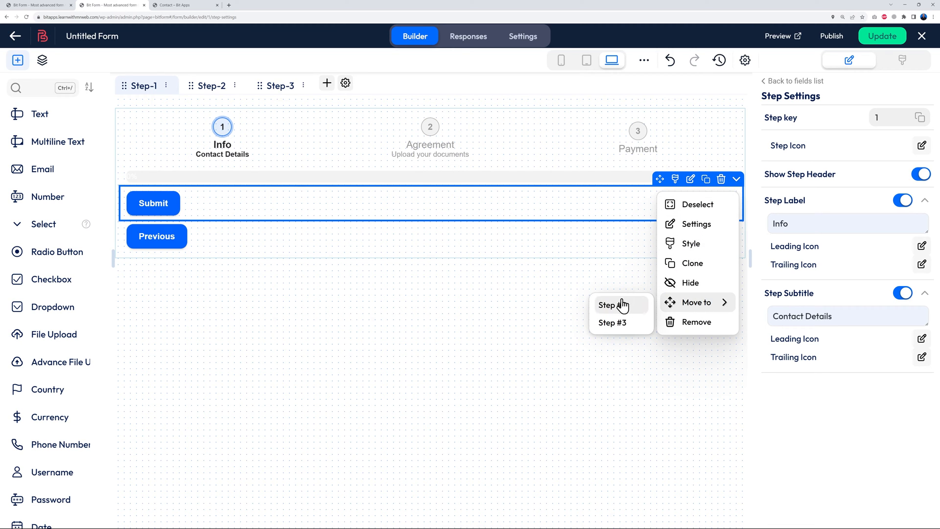
click(618, 323)
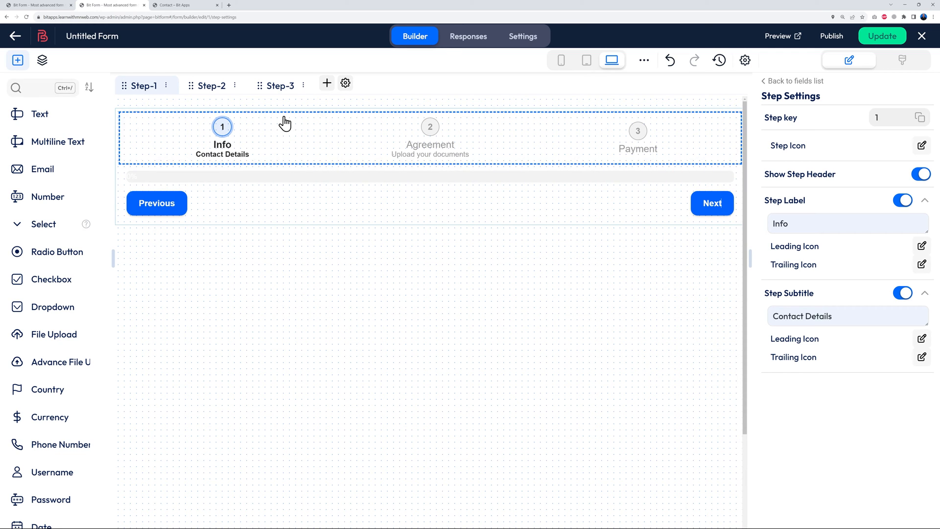
click(286, 87)
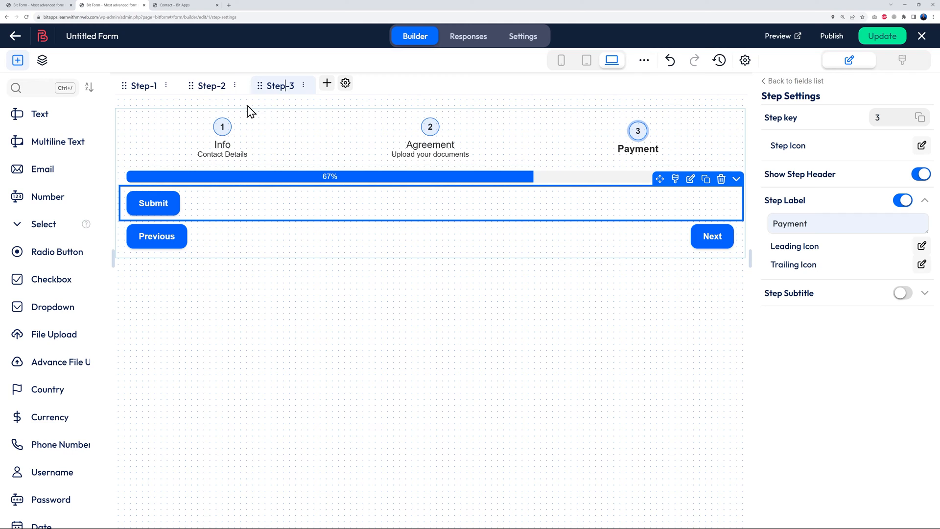
Add a Text field to the Info step above the Previous and Next buttons and label it "Name"
click(154, 91)
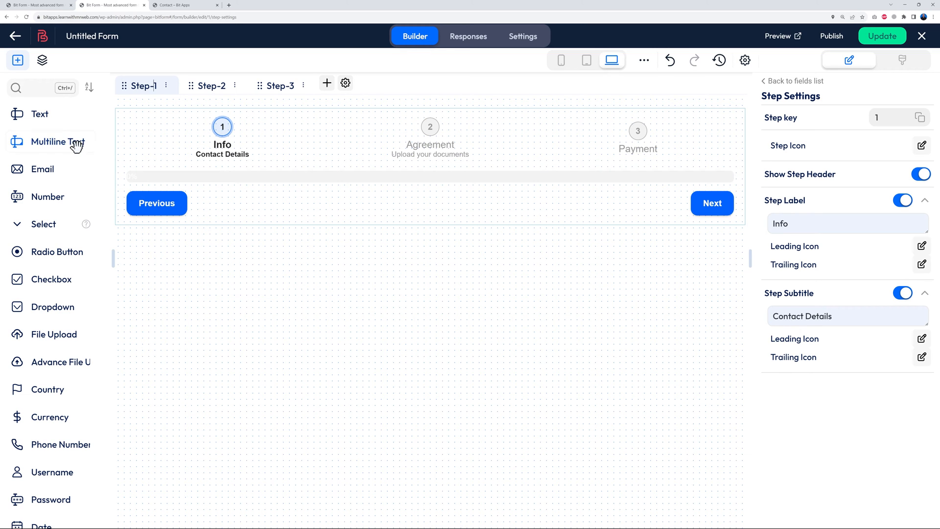
drag(40, 114, 172, 208)
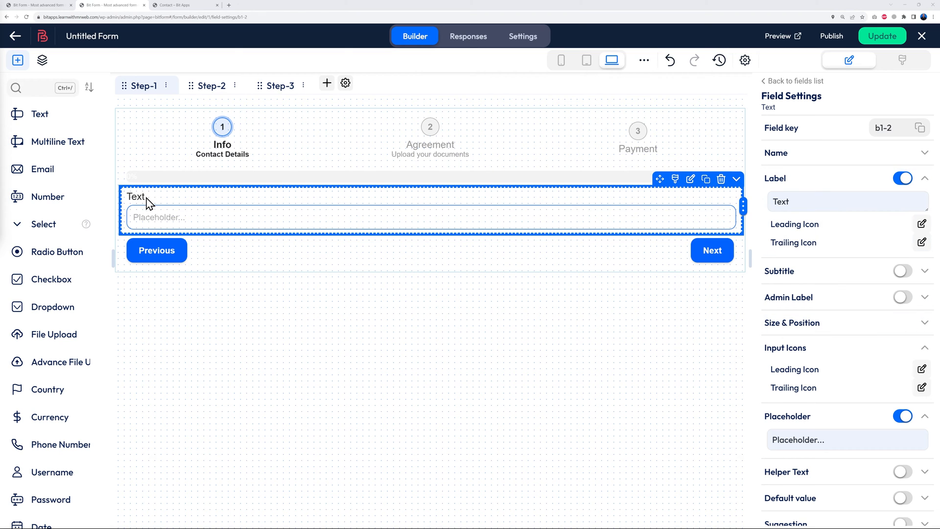
drag(774, 201, 850, 205)
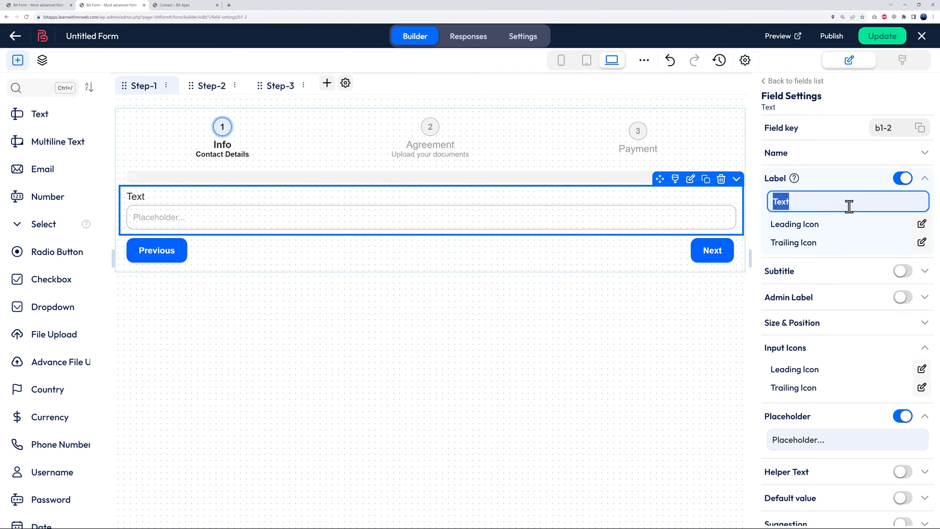
text(Name)
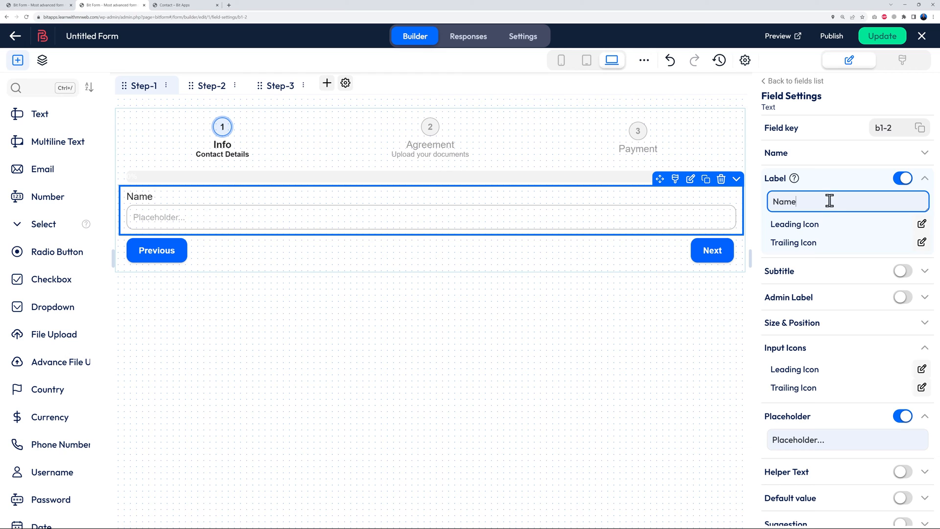
Turn off the placeholder of the Name field
scroll(833, 435, down, 1)
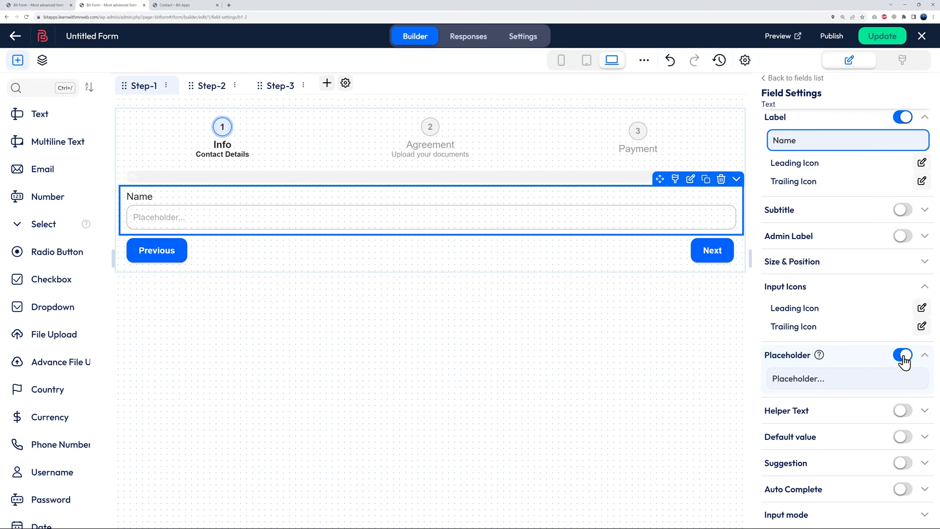
drag(771, 380, 858, 378)
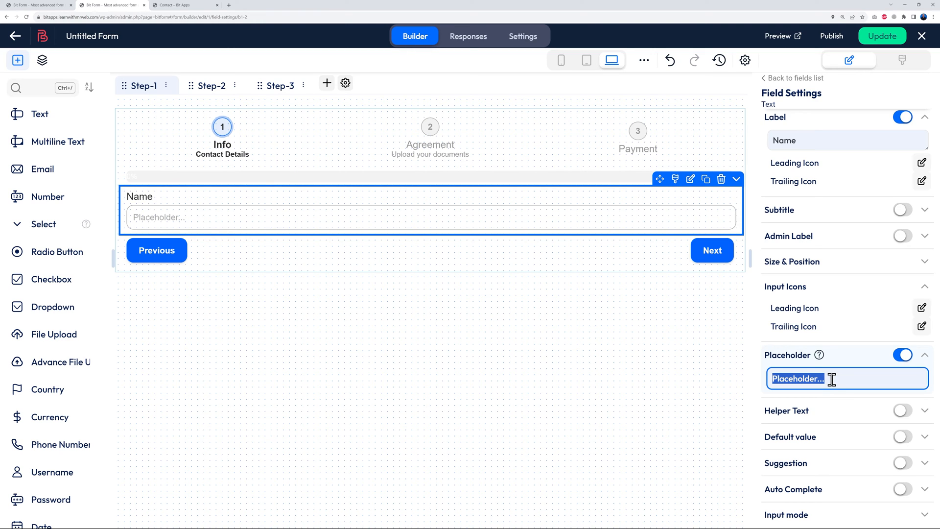
click(904, 356)
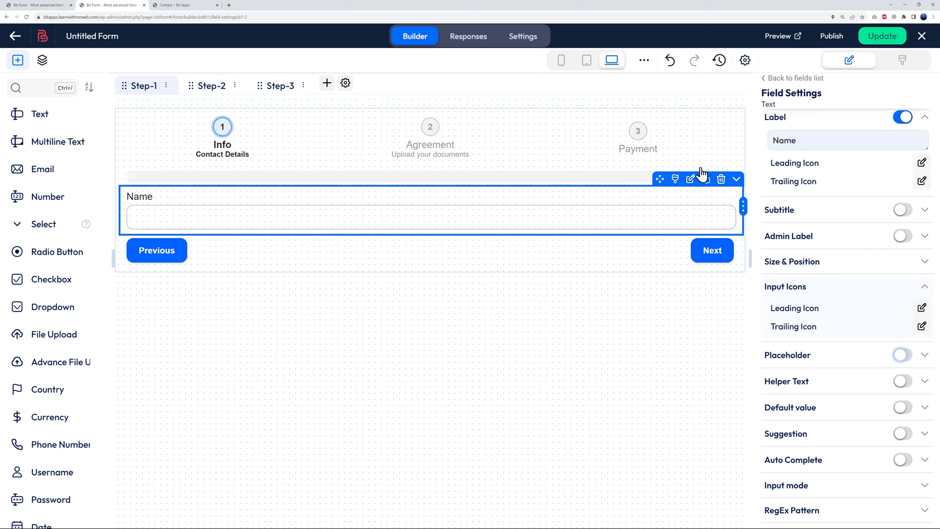
Narrow the Name field to about half the row width and give its label the solid "user" icon as leading icon
drag(743, 208, 412, 208)
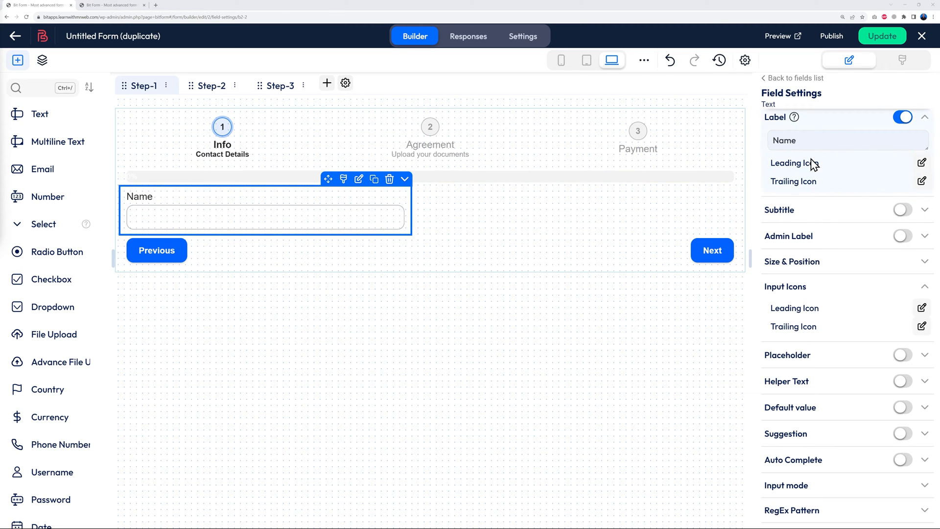
click(921, 166)
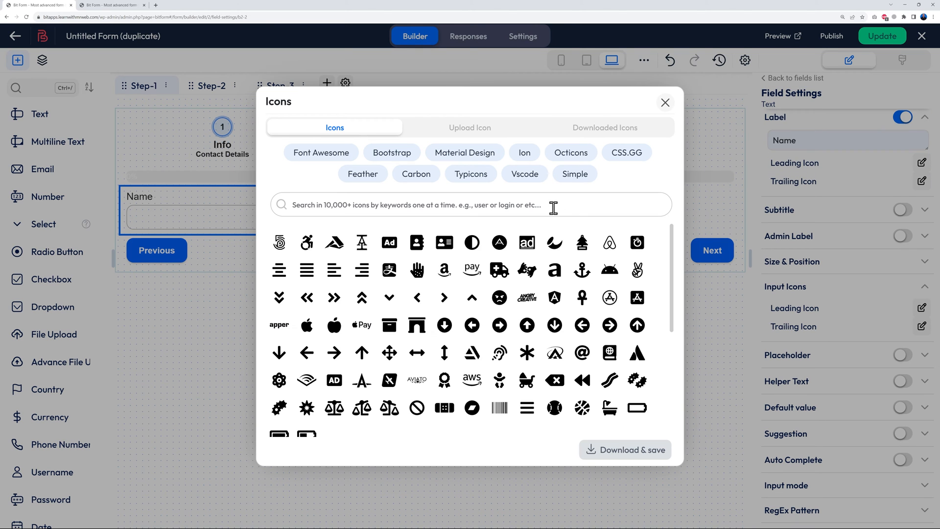
scroll(554, 349, down, 3)
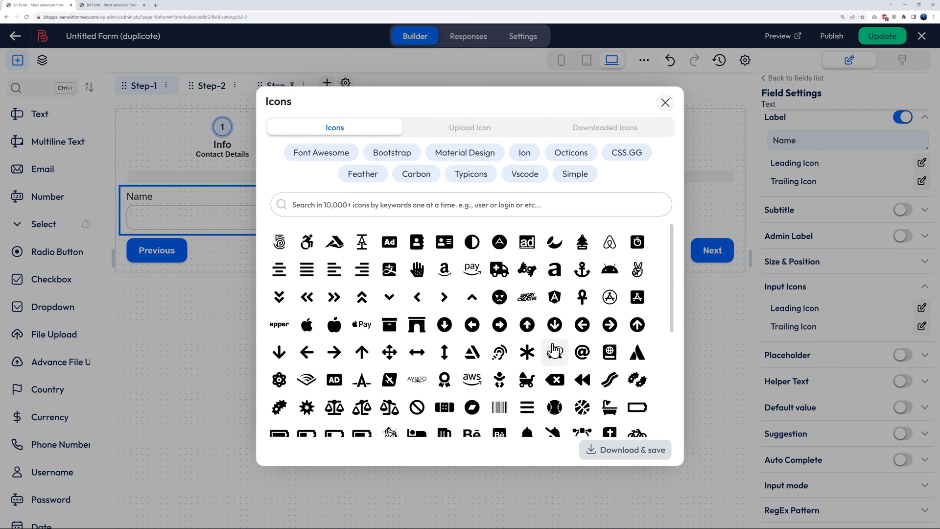
scroll(554, 350, down, 6)
scroll(554, 351, up, 8)
click(464, 206)
text(user)
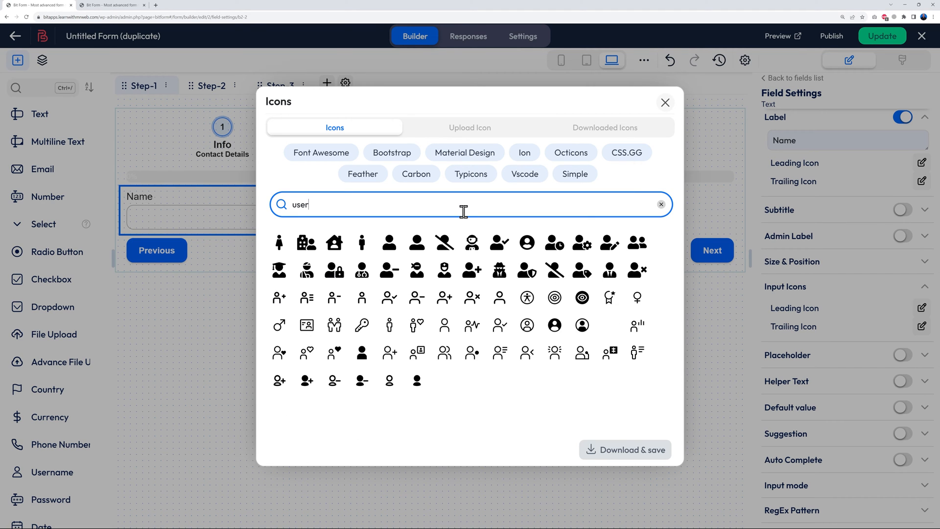
click(389, 242)
click(621, 451)
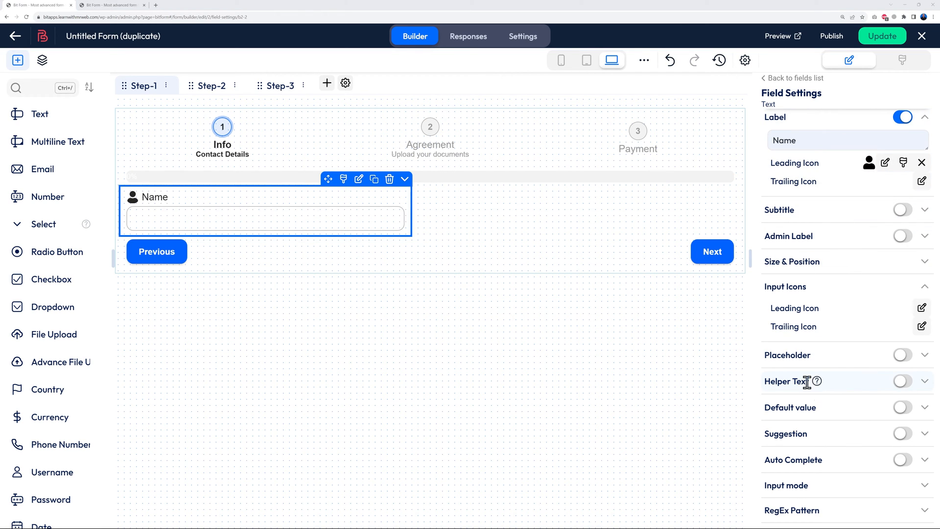
Try helper text under the Name field asking for the name with two example first names, and turn it off again
click(899, 387)
scroll(872, 399, down, 2)
triple_click(851, 315)
text(Type your name e.g. John or Suzanne)
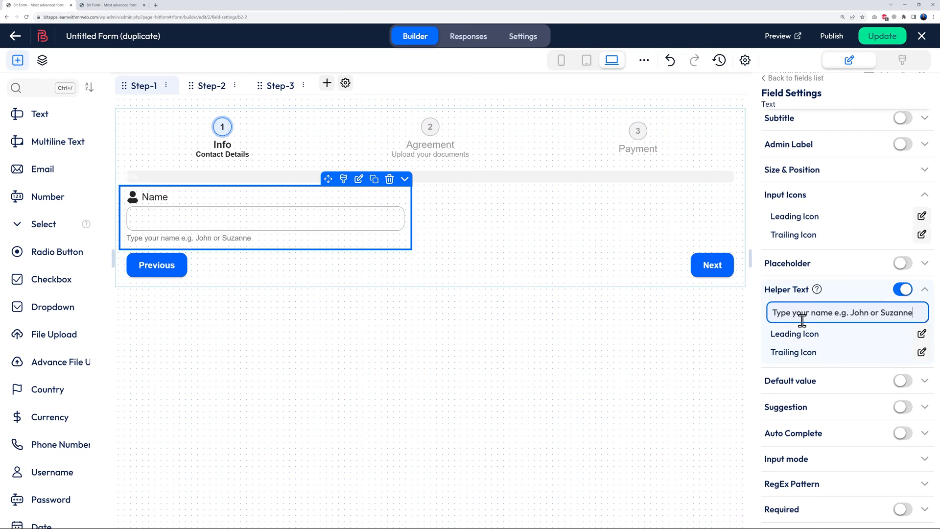
mouse_move(817, 292)
click(906, 291)
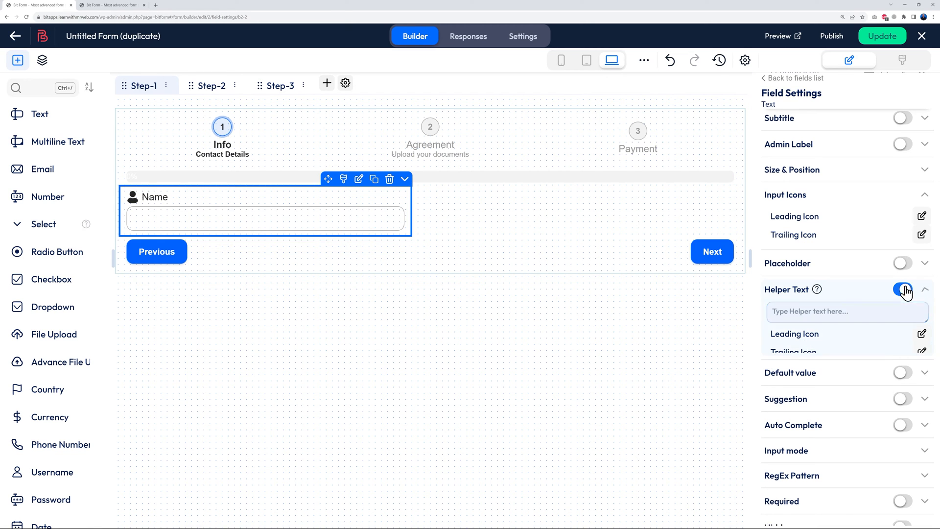
Try the same name instruction with two example first names as the Name field's subtitle, and turn the subtitle off again
click(901, 123)
double_click(835, 140)
text(Type your name e.g. John or Suzanne)
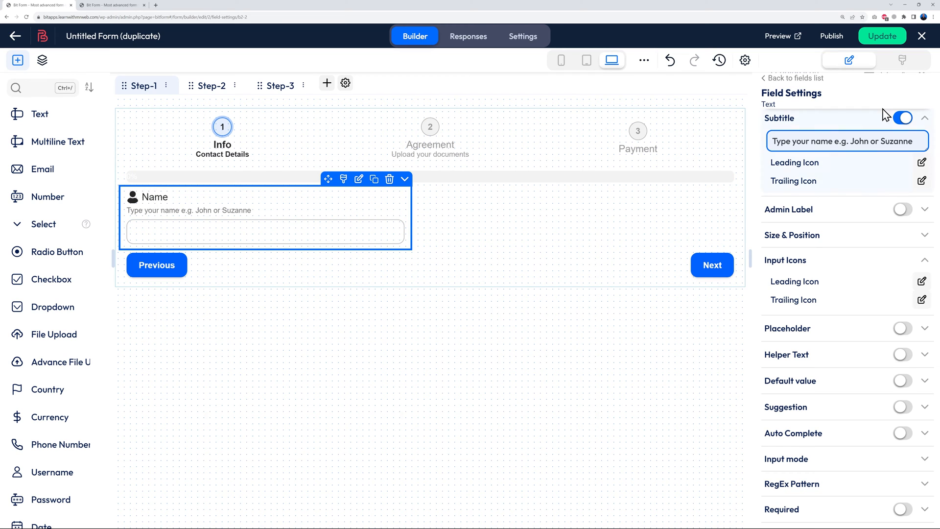
click(903, 119)
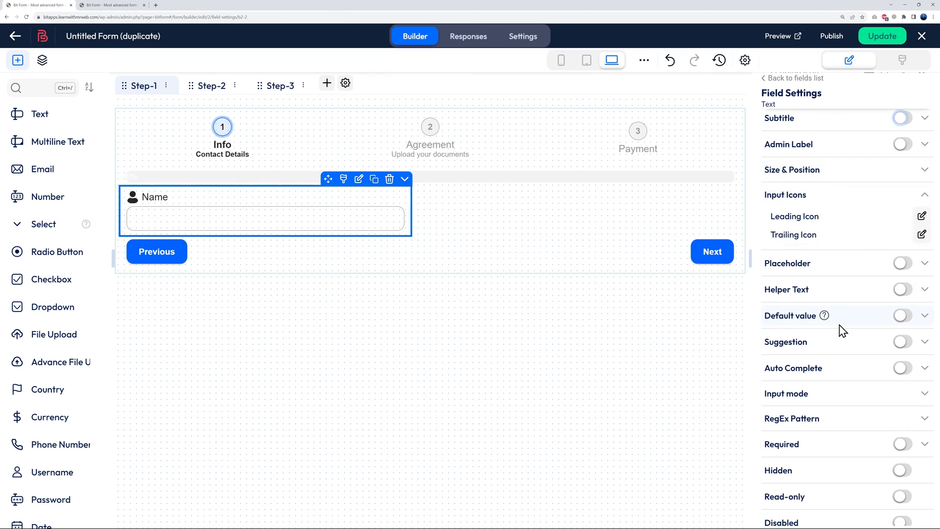
Make the Name field required
scroll(879, 347, down, 3)
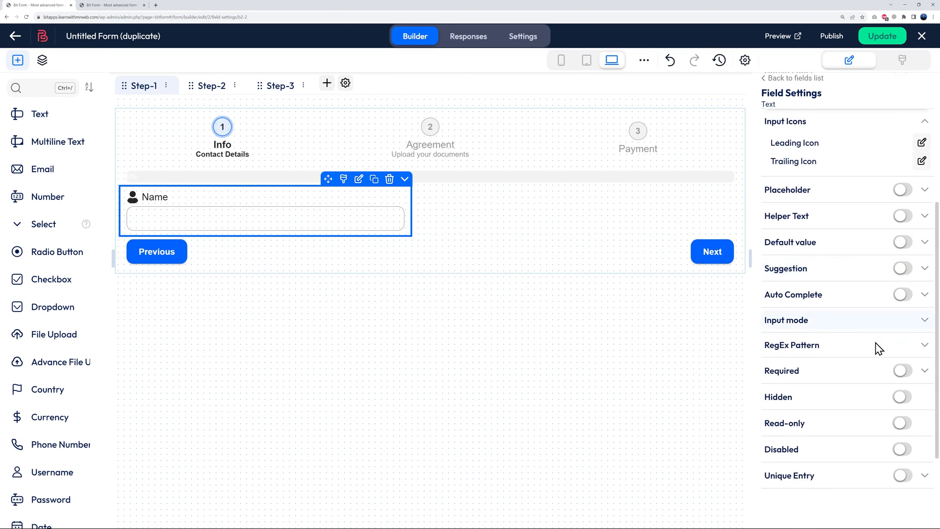
click(903, 292)
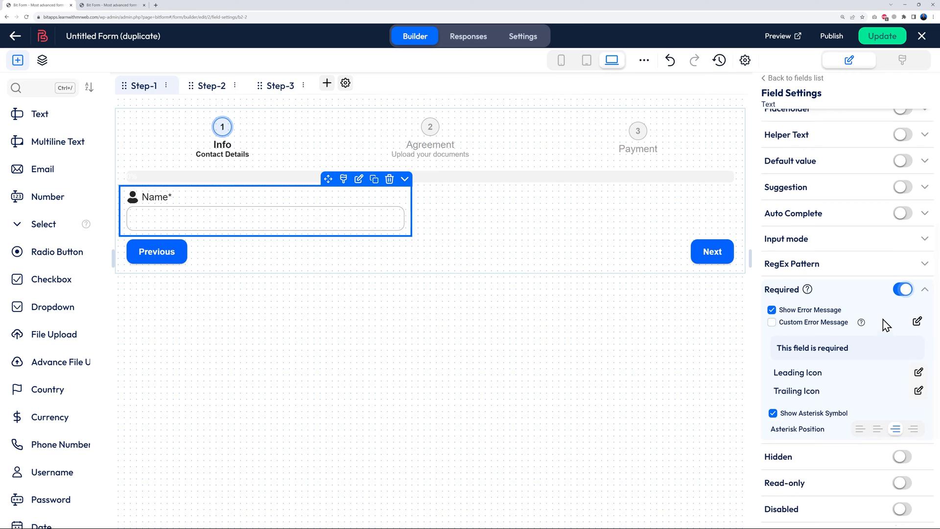
scroll(883, 323, down, 2)
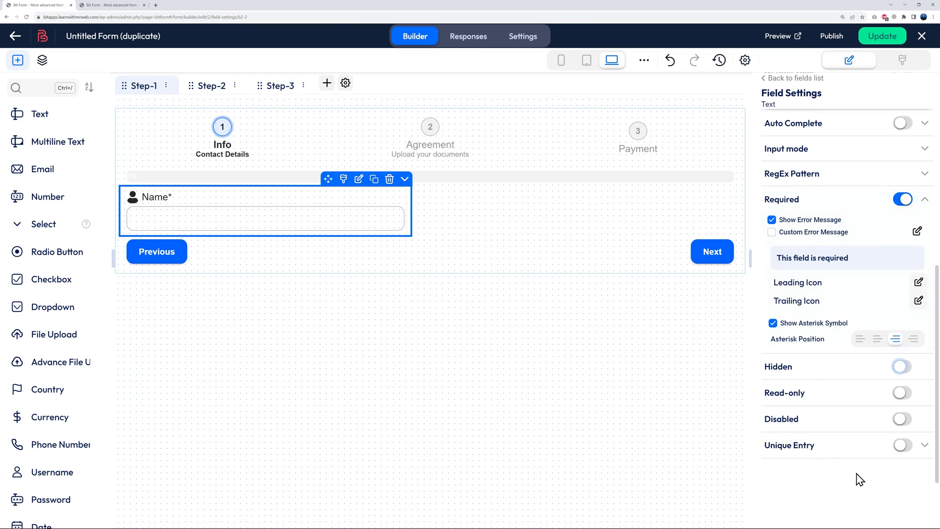
scroll(874, 413, up, 8)
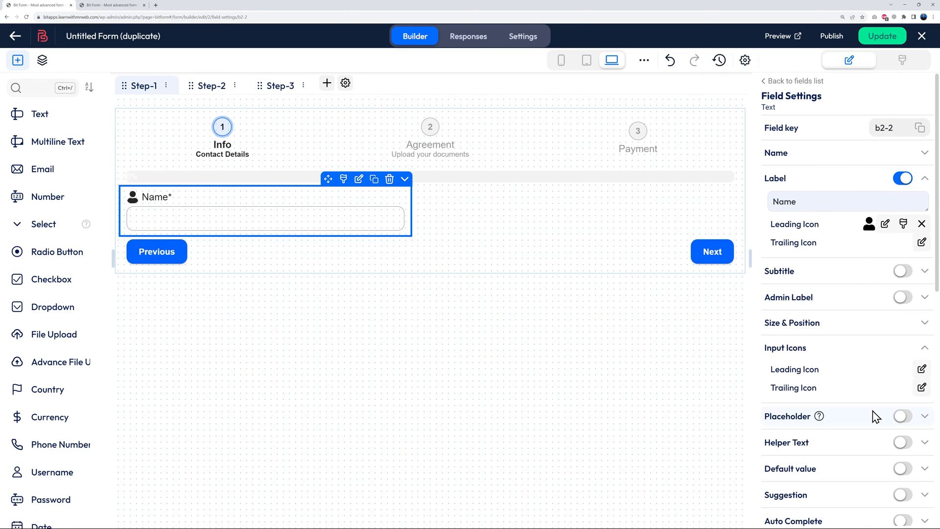
scroll(875, 414, down, 1)
scroll(875, 415, down, 1)
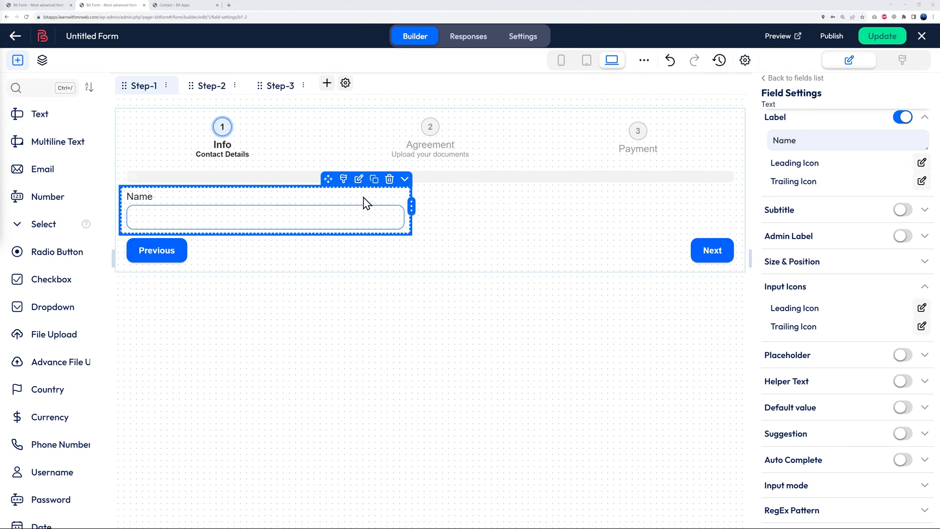
Duplicate the Name field and place the copy beside the original in the same row
click(374, 180)
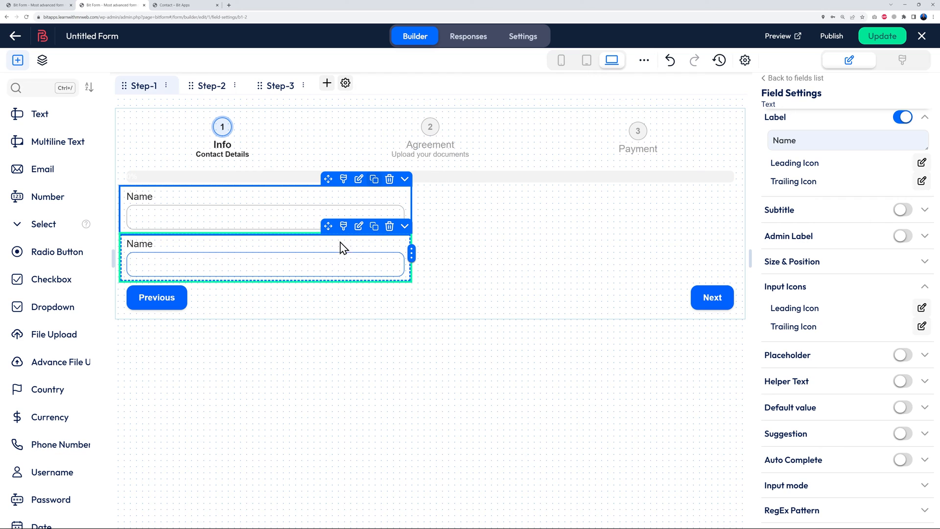
drag(328, 226, 624, 186)
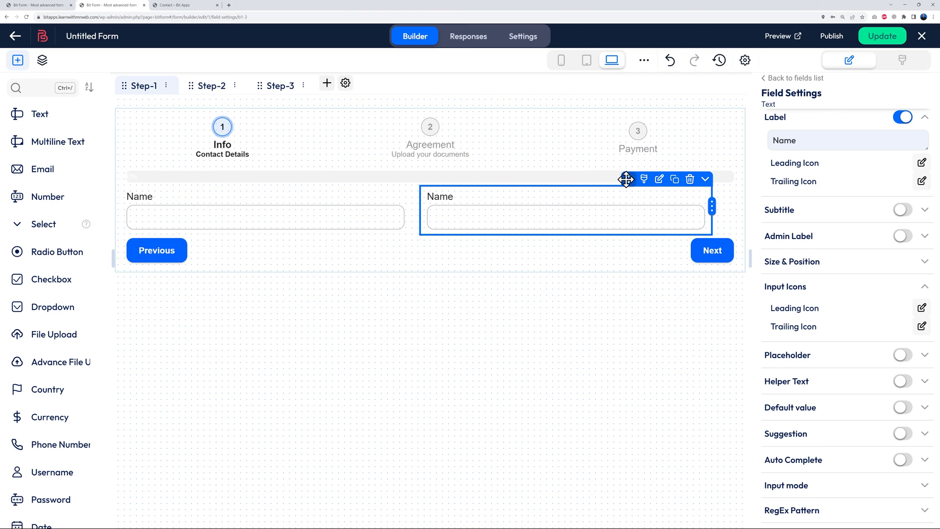
Change the label of the copied field to "Surname"
click(566, 207)
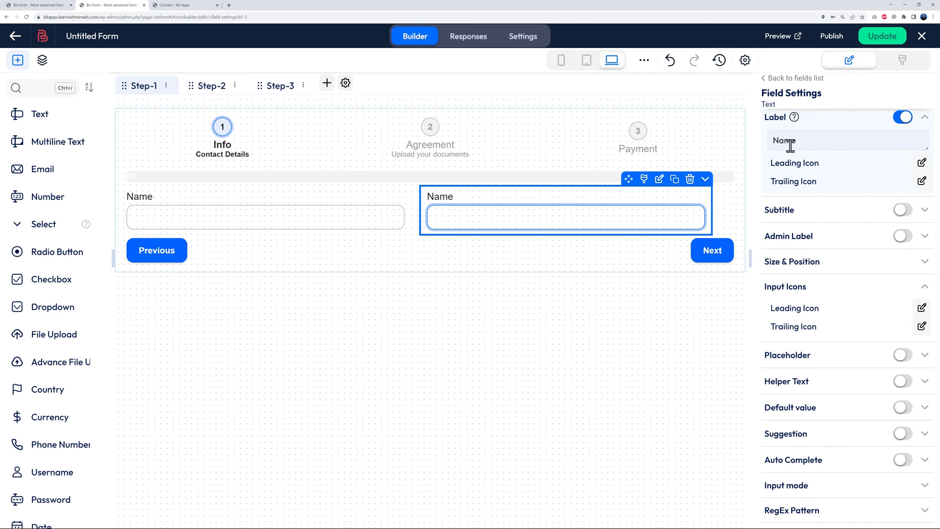
click(773, 142)
key(Delete)
text(Surn)
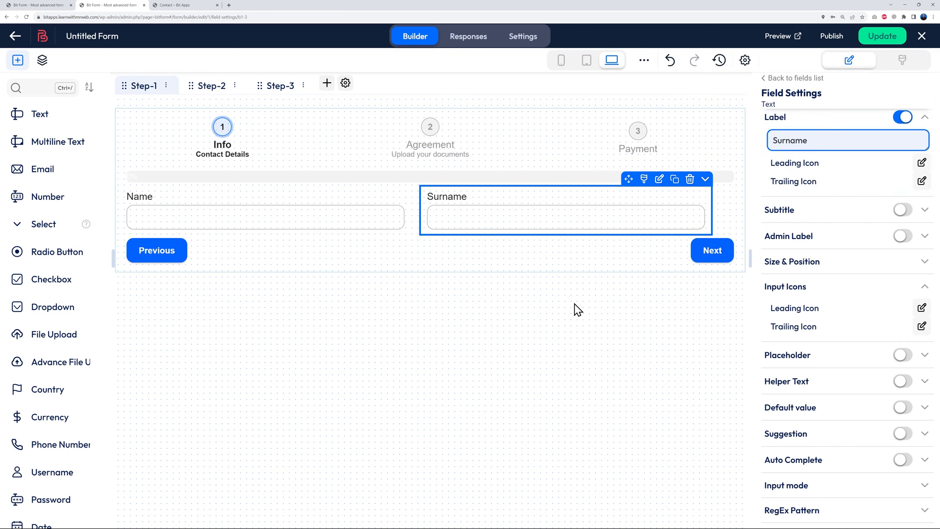
click(458, 218)
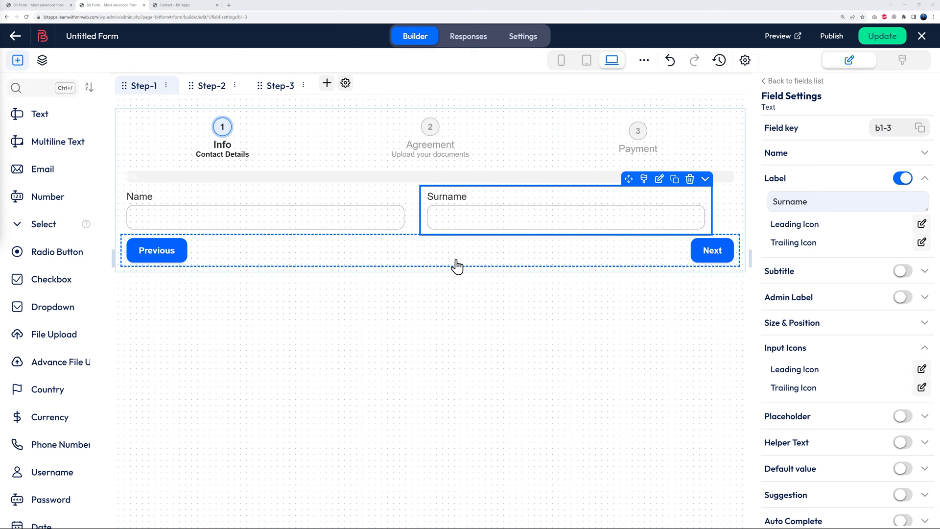
Add a Phone Number field below the Name field and look at its country list
drag(47, 443, 266, 263)
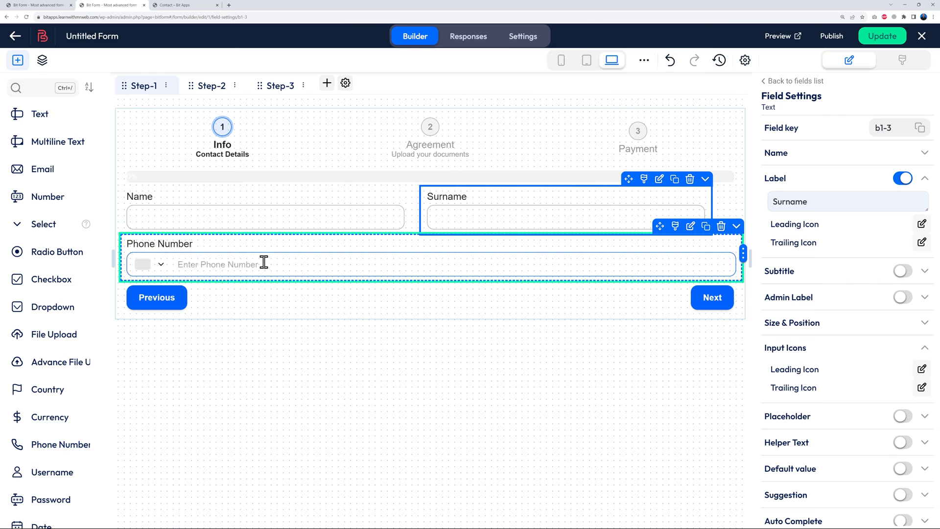
click(164, 269)
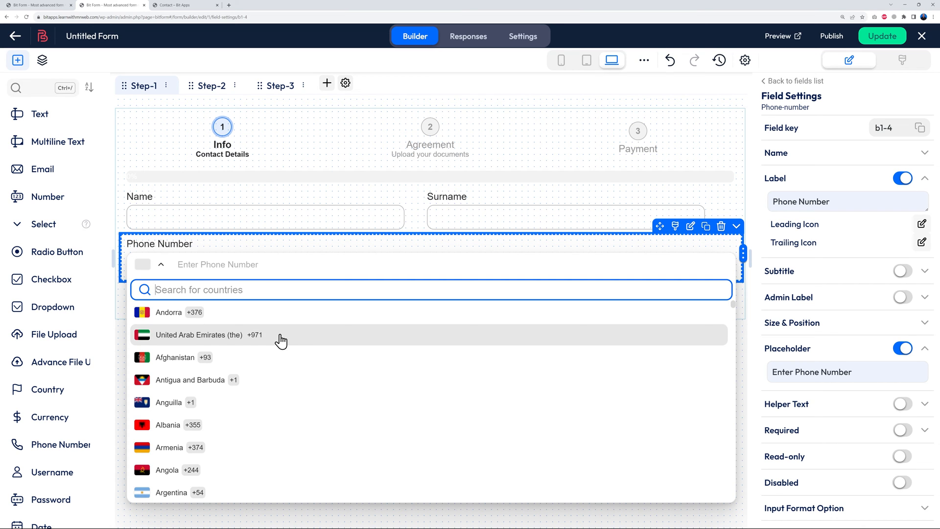
click(166, 273)
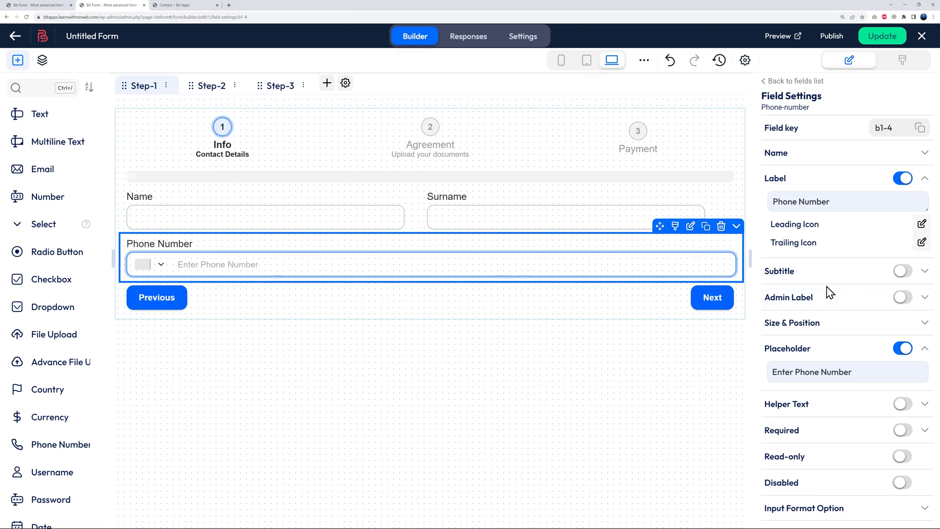
Turn on Detect Country By IP for the Phone Number field and update the form
scroll(873, 318, down, 8)
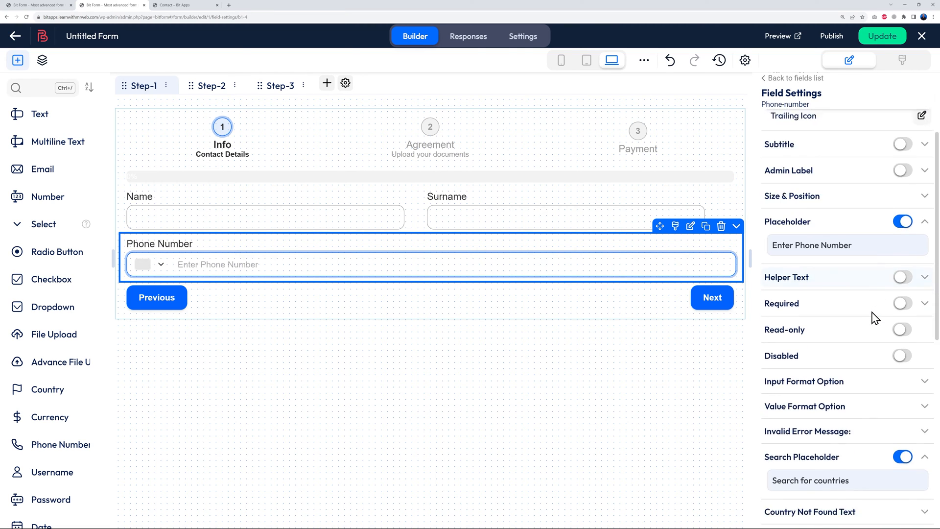
scroll(875, 319, down, 1)
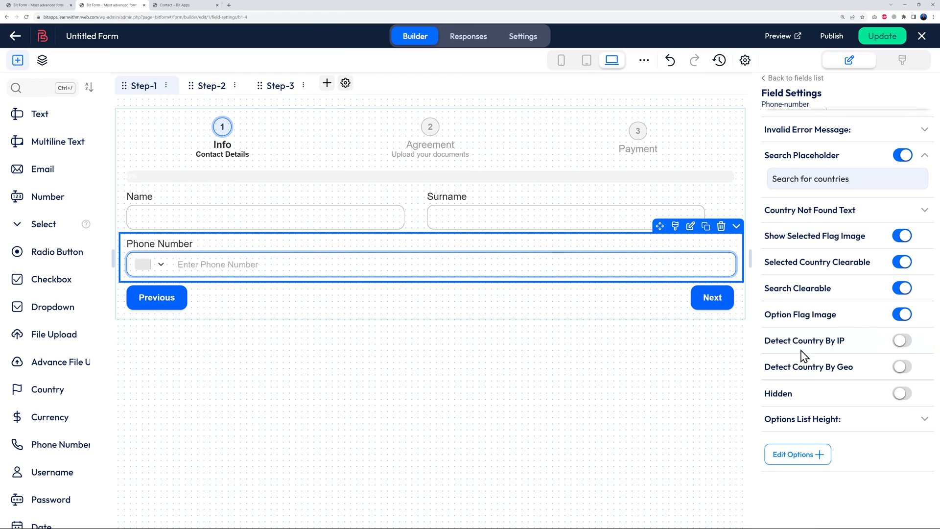
click(902, 341)
click(884, 38)
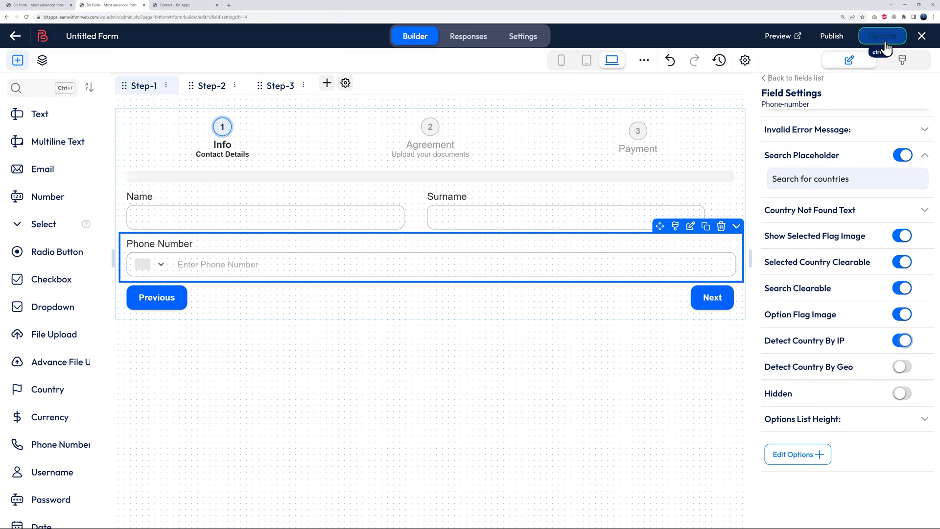
Preview the form, check the Phone Number field's detected country code, and close the preview
click(783, 35)
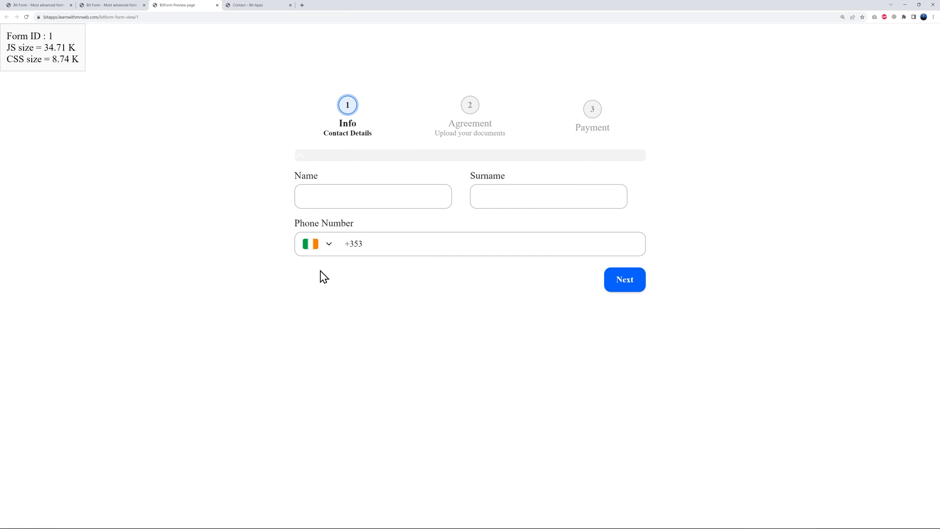
click(348, 253)
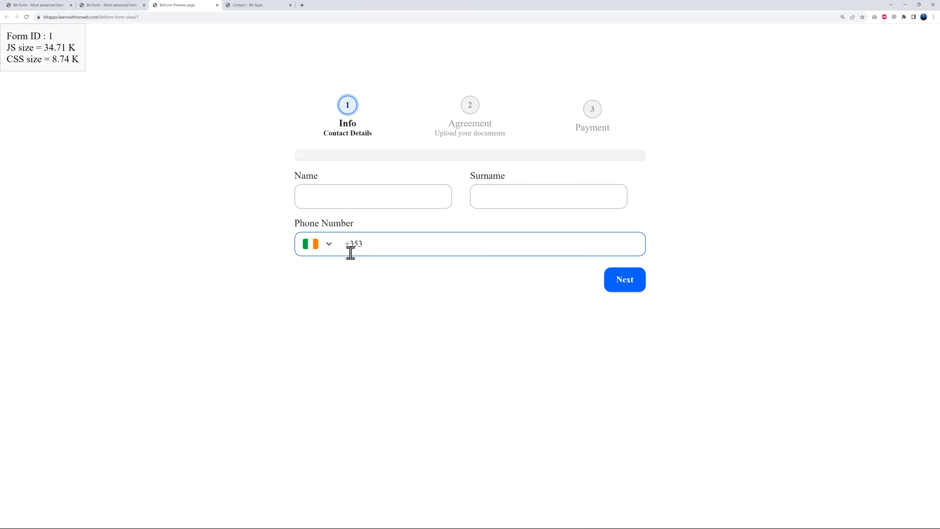
click(401, 247)
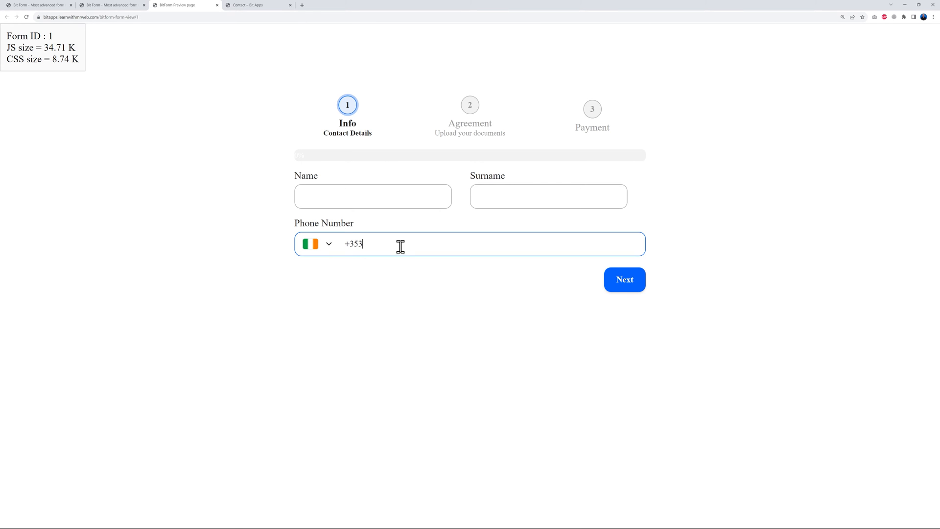
click(417, 303)
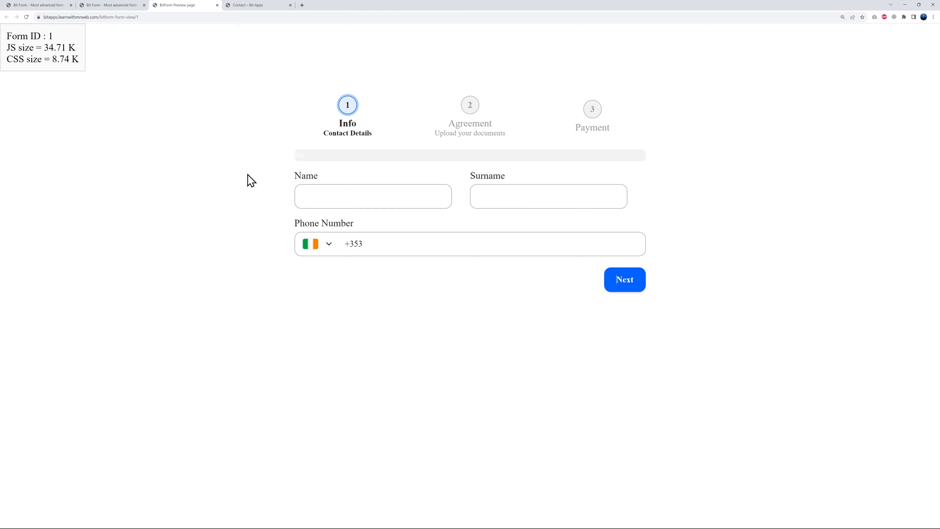
click(217, 5)
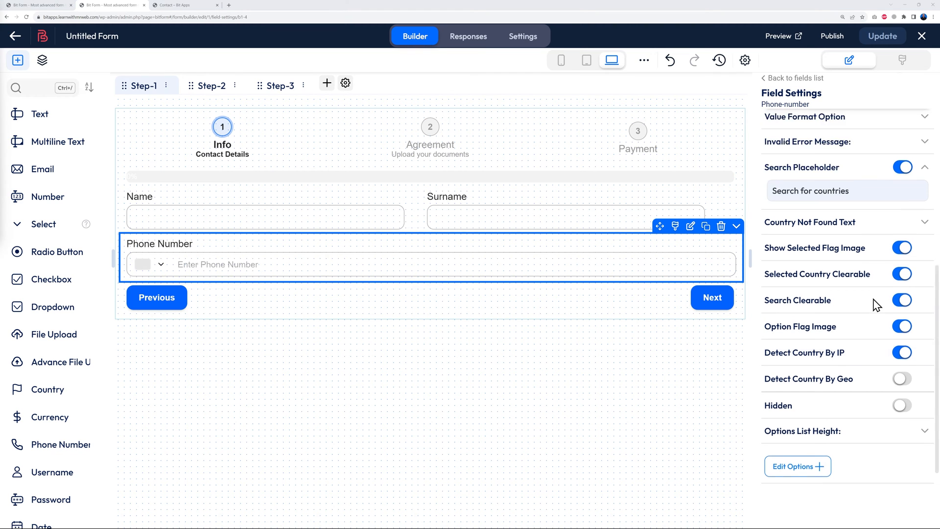
Narrow the Phone Number field to the same width as the Name field above it
scroll(877, 307, up, 9)
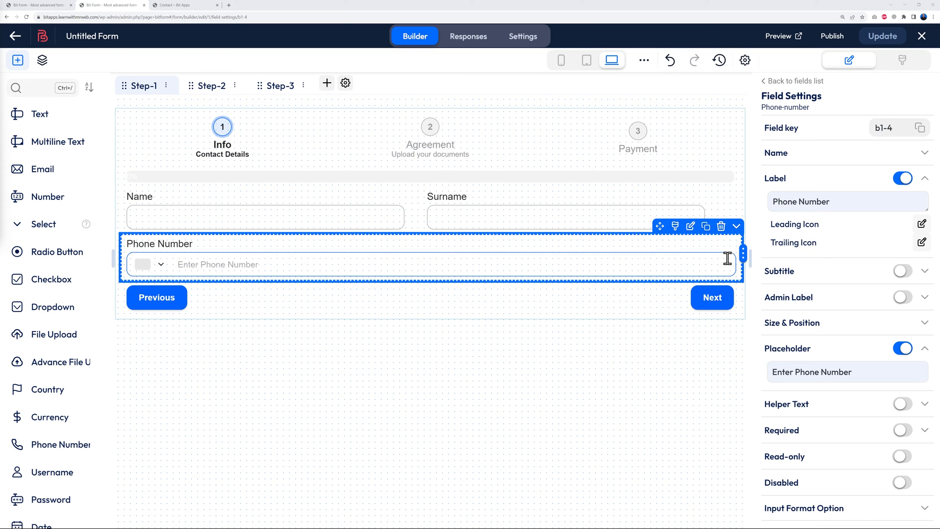
drag(739, 253, 412, 258)
drag(411, 209, 411, 205)
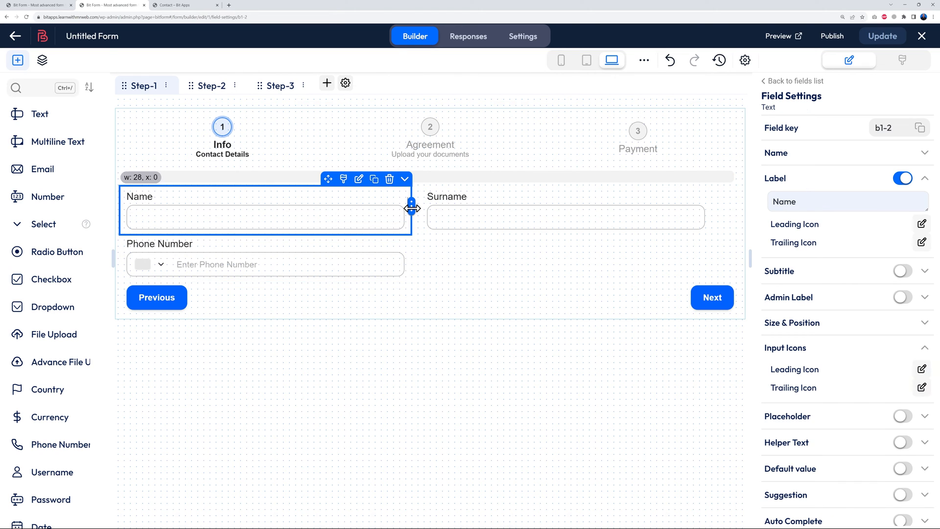
click(401, 259)
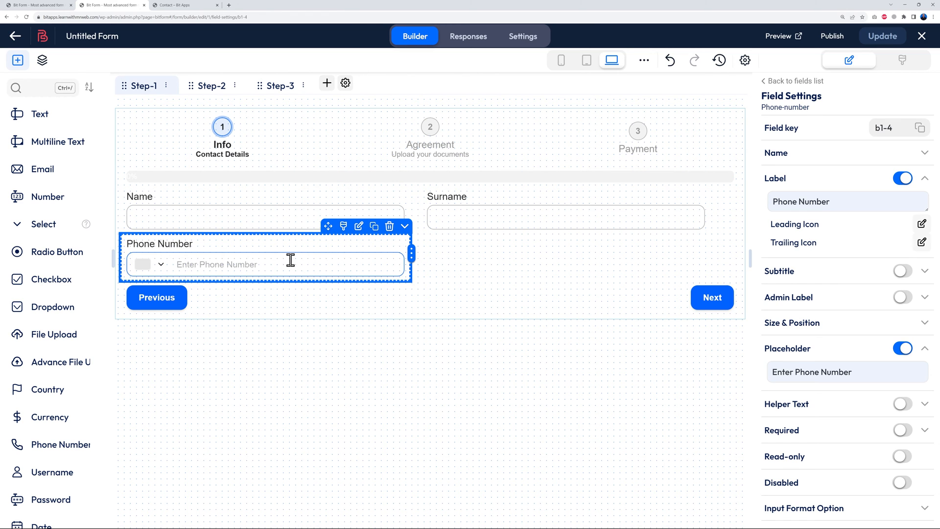
Add a Divider to the Info step directly below the Phone Number field
click(264, 400)
scroll(84, 414, down, 6)
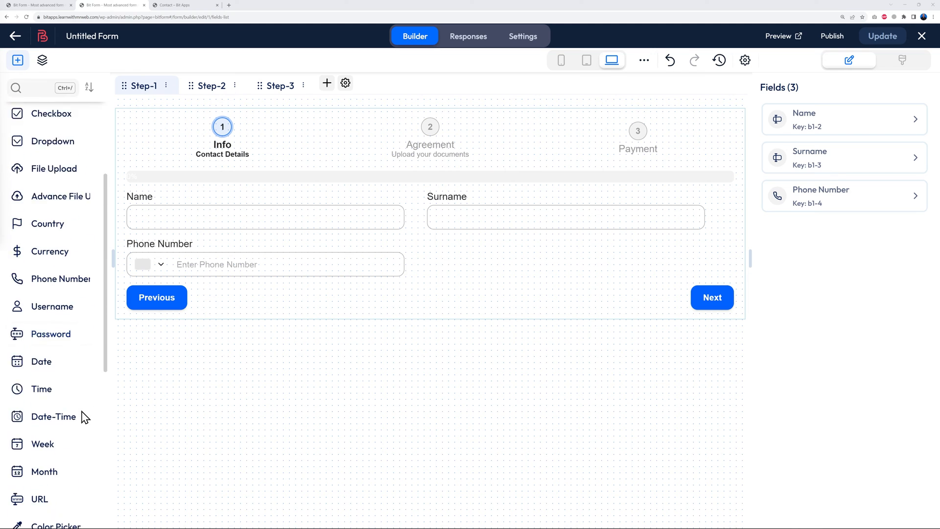
scroll(73, 413, down, 6)
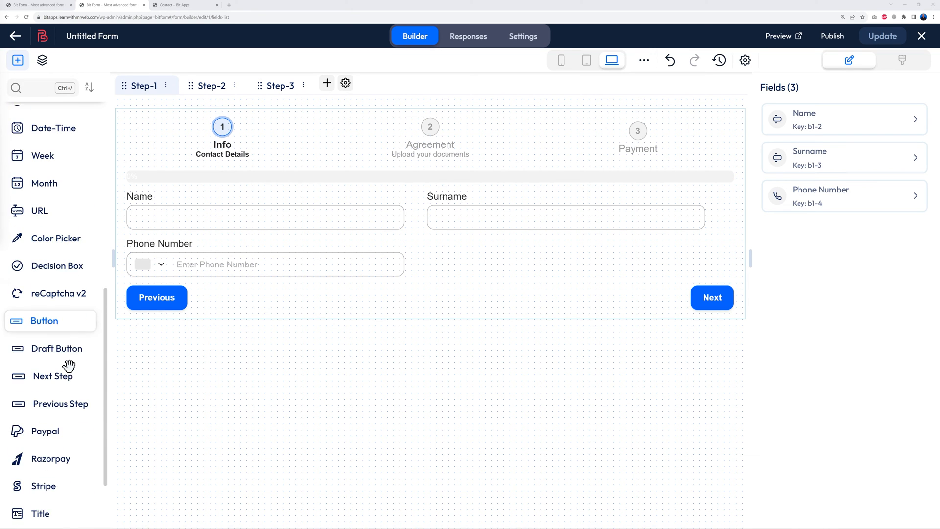
drag(57, 418, 260, 314)
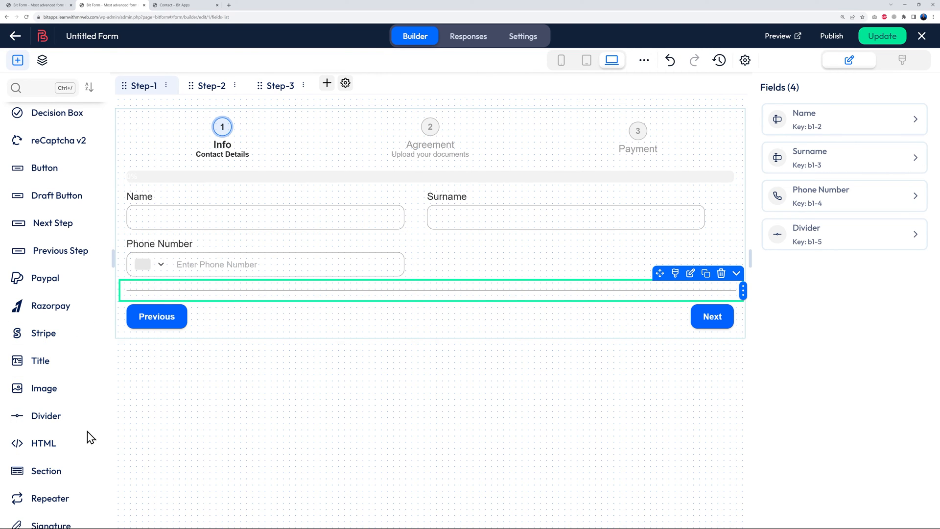
Add a Title below the divider and set its text to "Your Address"
drag(57, 361, 189, 322)
click(405, 321)
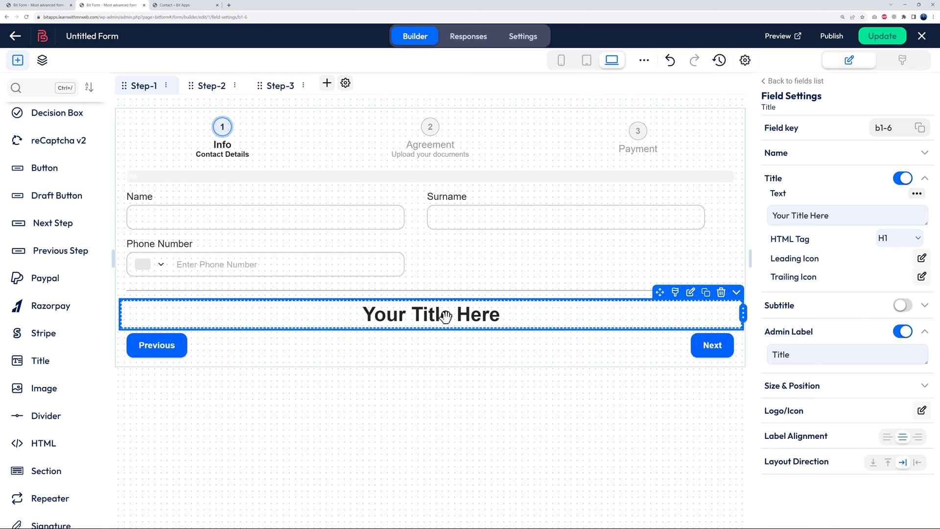
triple_click(779, 215)
text(Y)
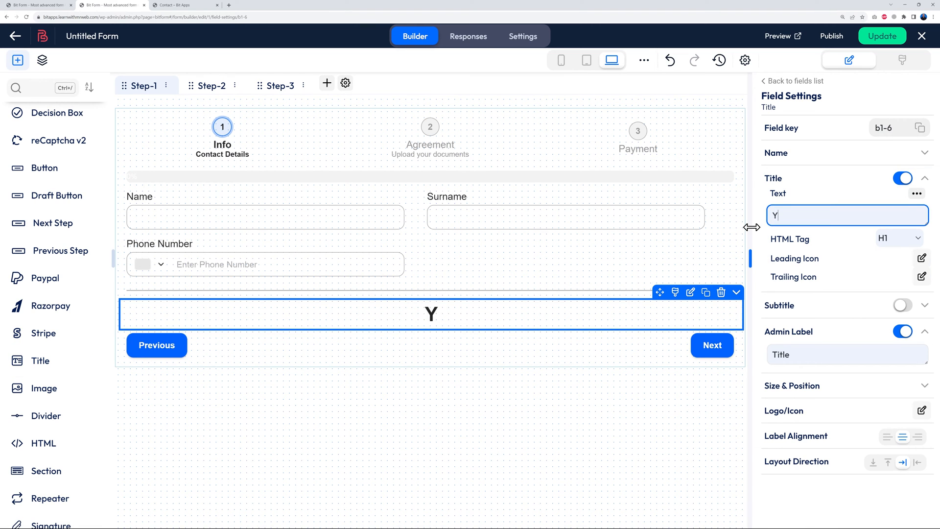
text(our Address)
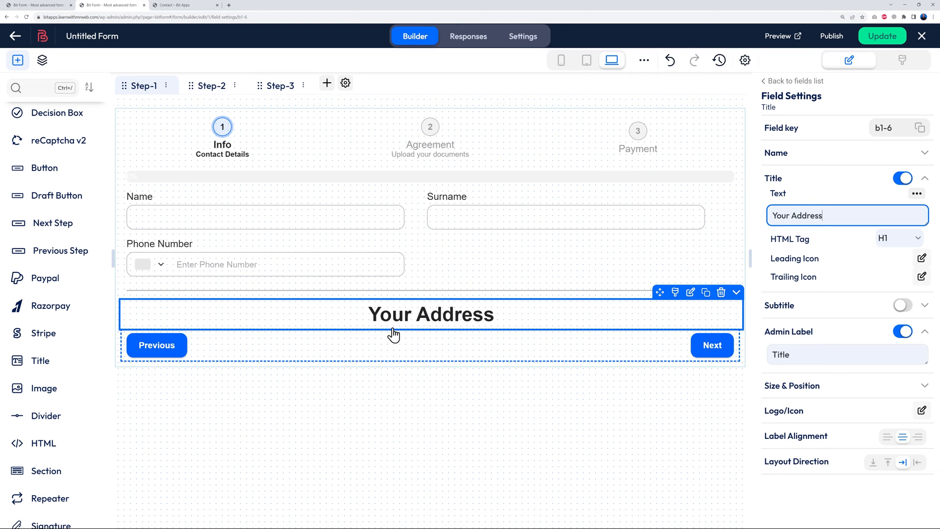
Add a Select field below the Postcode / ZIP field in the address block
scroll(46, 343, up, 5)
scroll(47, 342, up, 5)
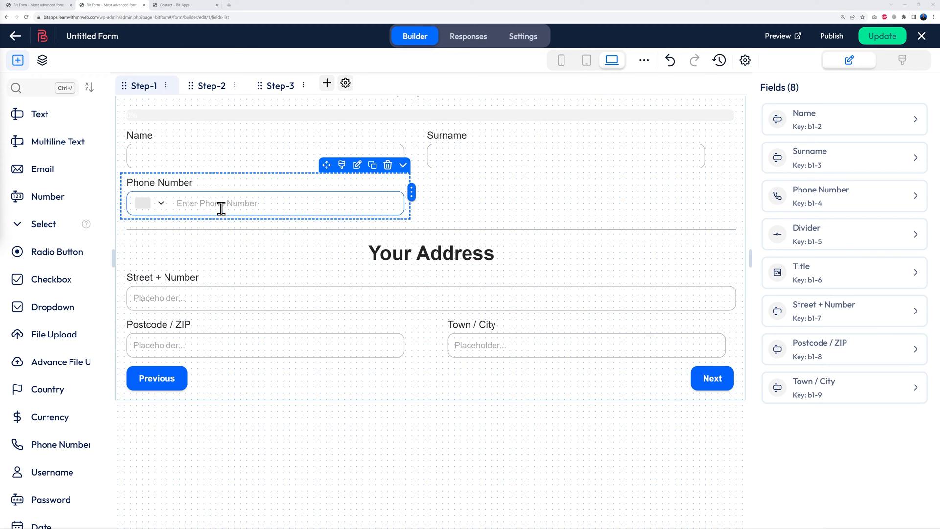
drag(52, 227, 227, 402)
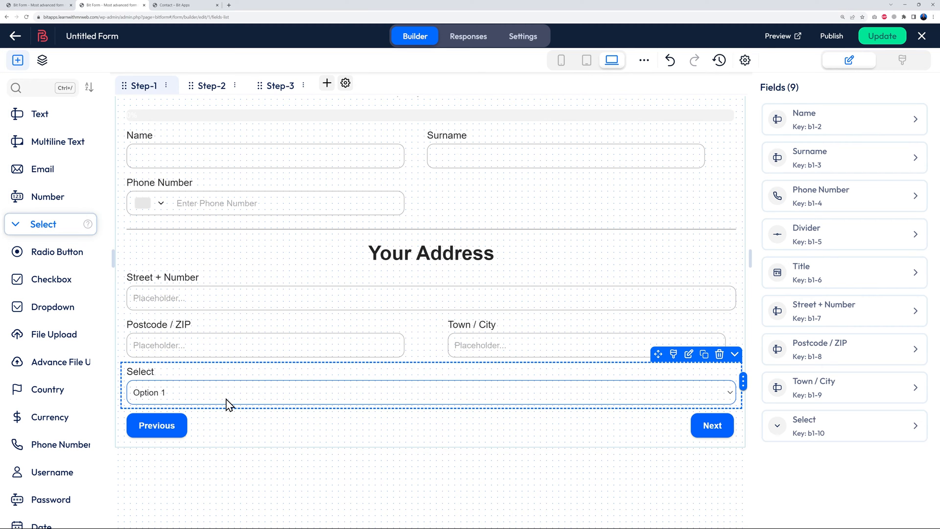
Replace the Select field's default options with Alhabama, Alaska, Arizona, Arkansas, California, Colorado and Connecticut
click(157, 381)
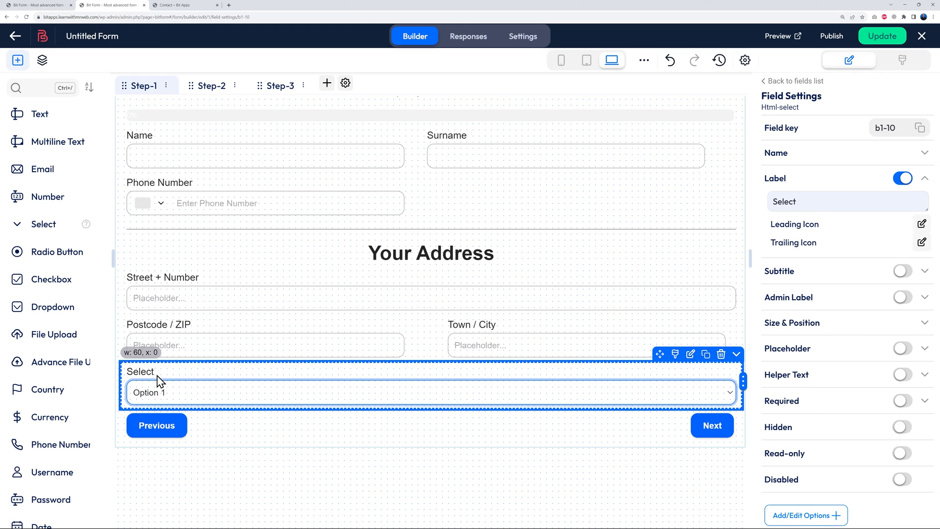
scroll(887, 371, down, 2)
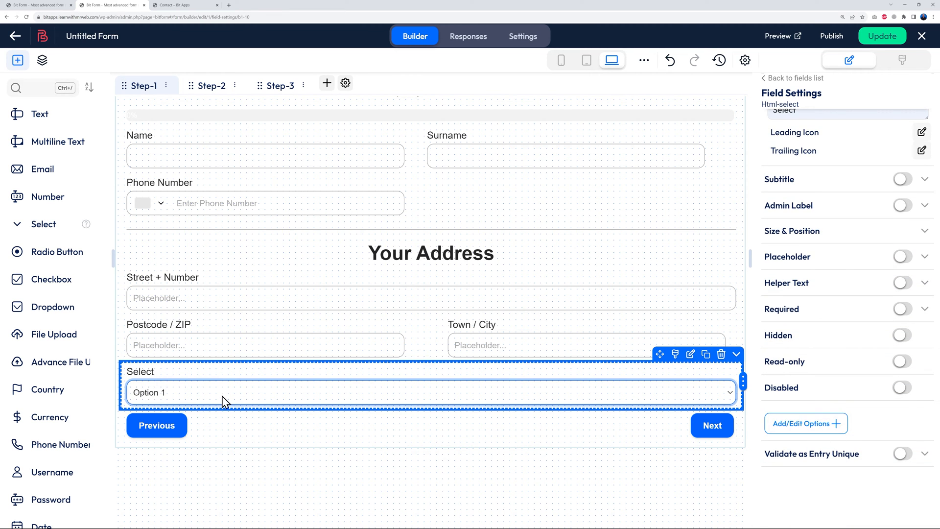
click(774, 420)
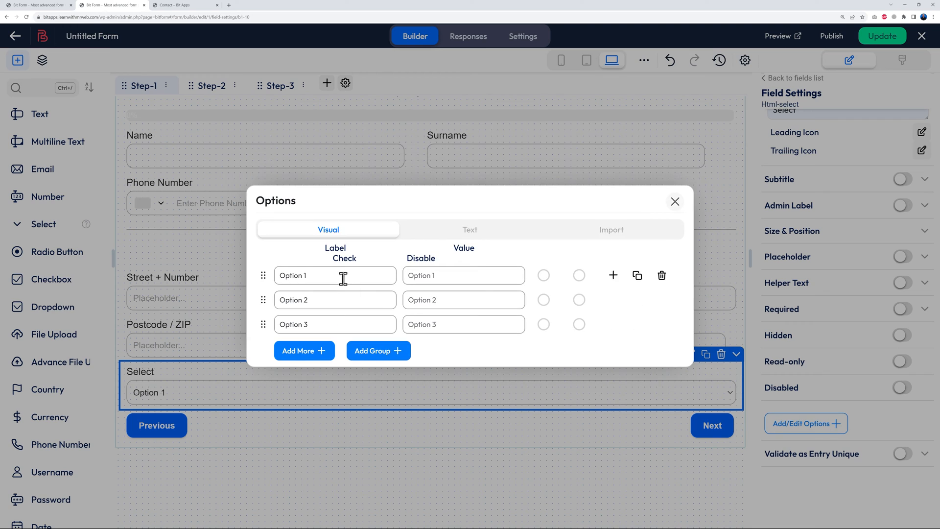
drag(282, 277, 359, 277)
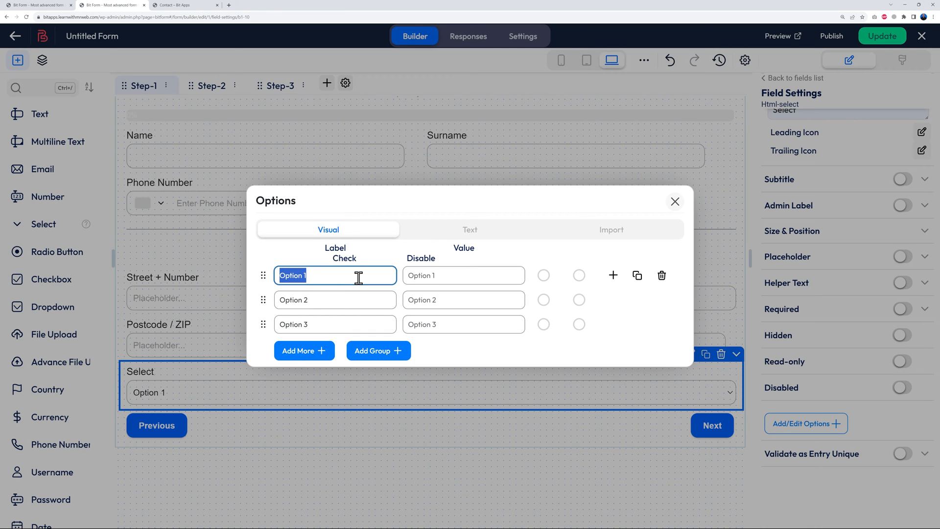
text(Alhabama Alaska Arizona Arkansas California Colorado Connecticut)
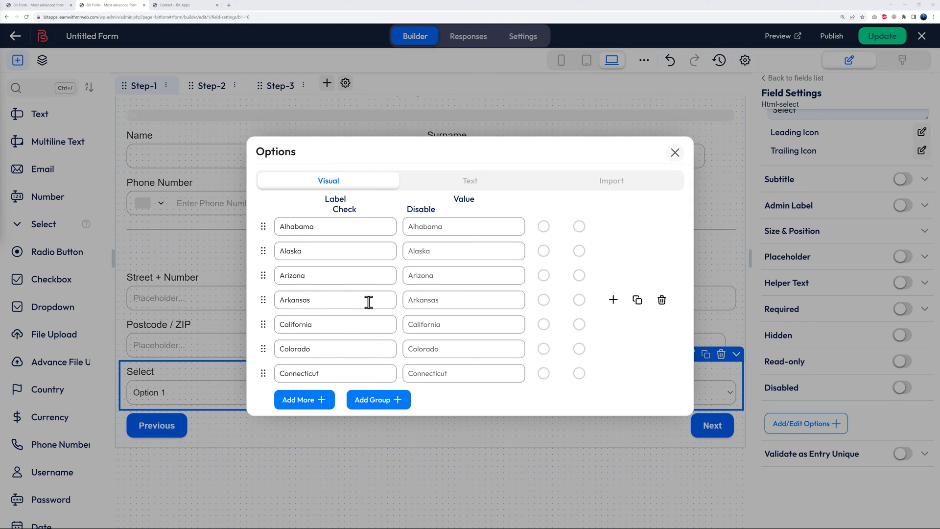
Add Delaware as one more option at the end of the Select field's list and close the options
click(330, 401)
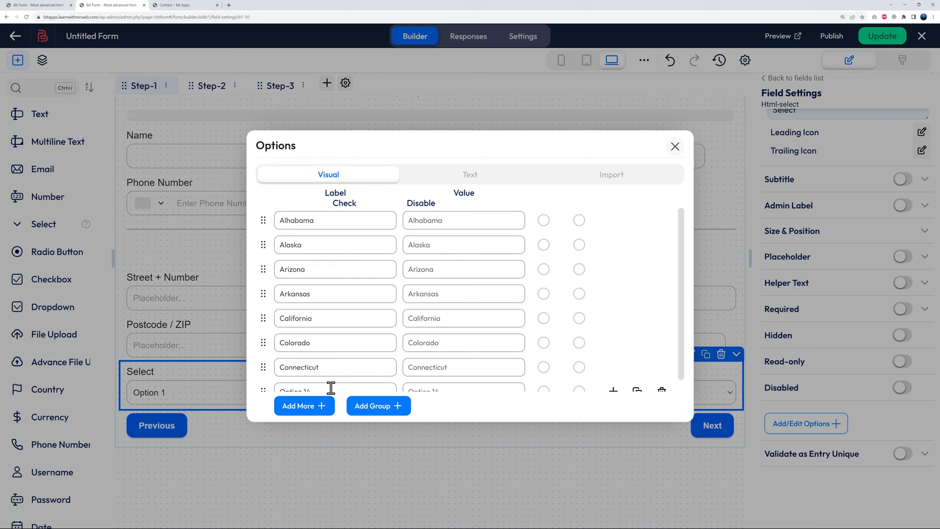
scroll(342, 378, down, 1)
triple_click(342, 378)
text(Delaware)
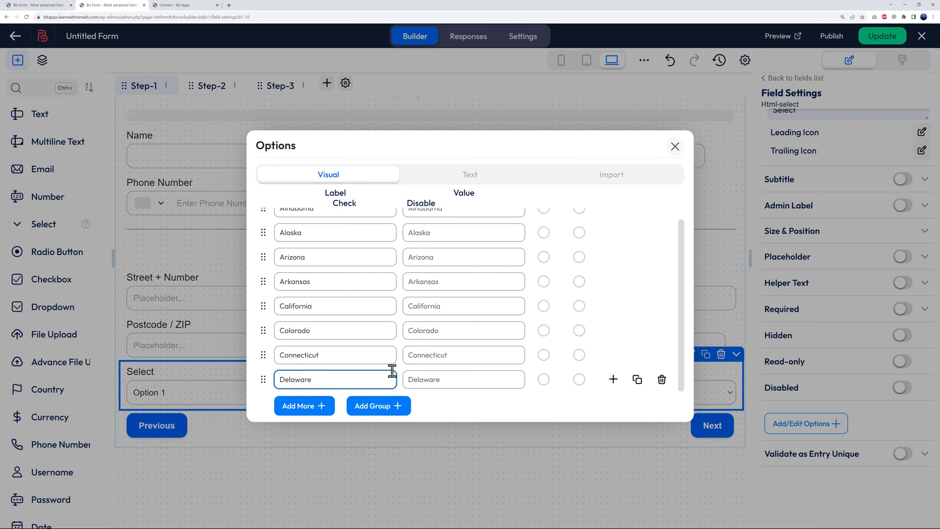
click(675, 148)
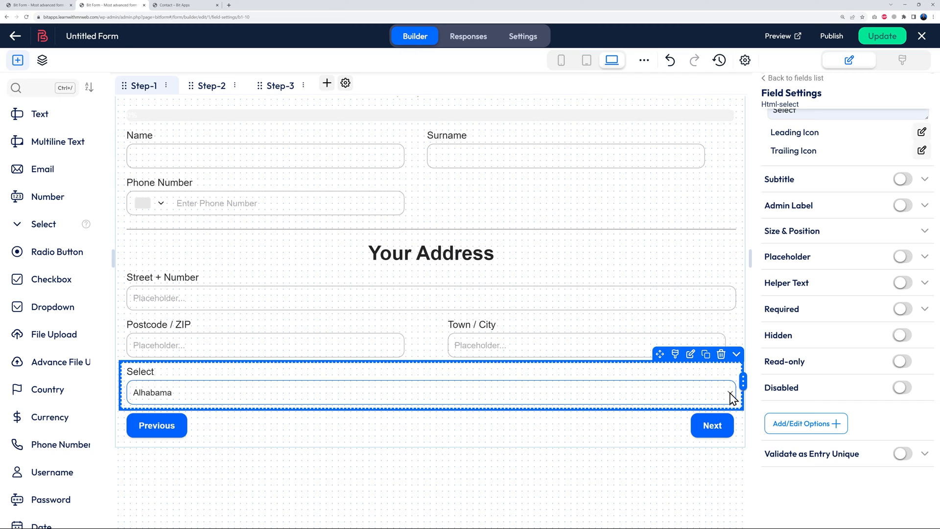
Narrow the Select field to the same width as the Postcode / ZIP field above it and update the form
drag(741, 380, 411, 382)
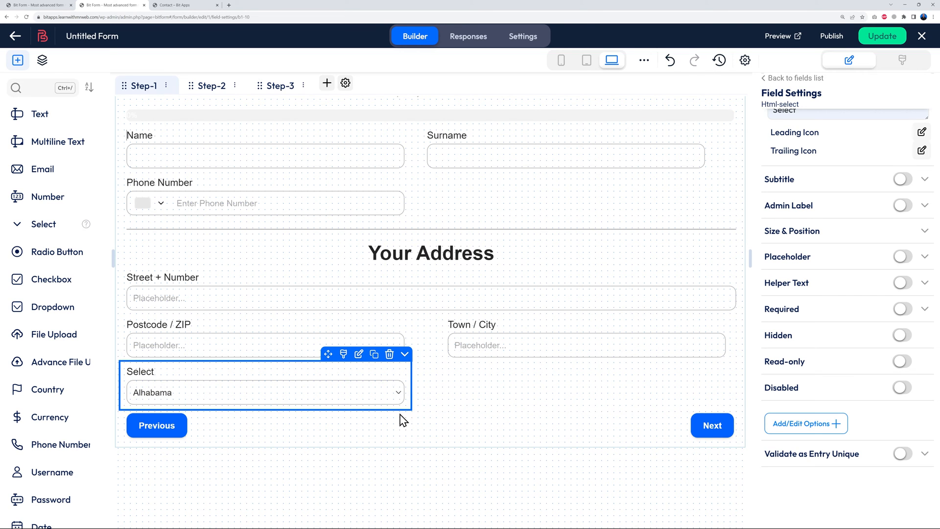
click(880, 42)
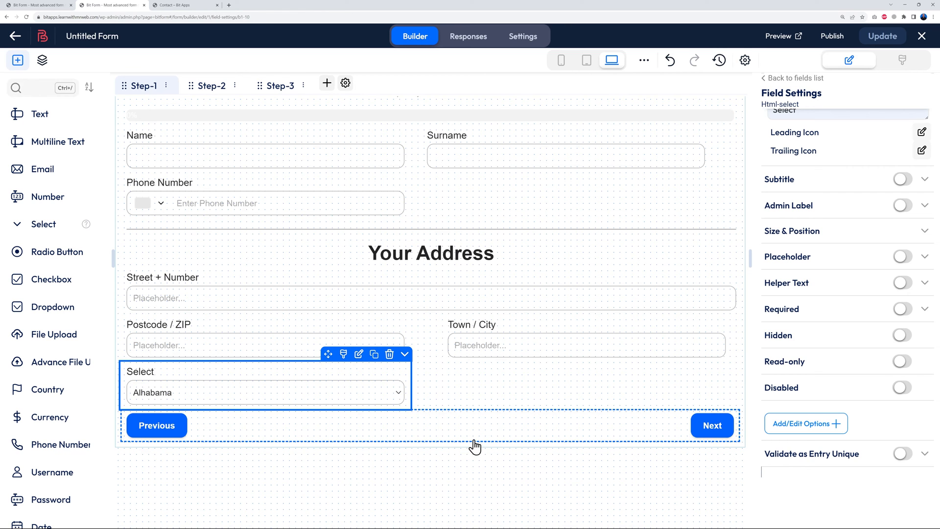
Add a Section to the Agreement step, between the progress bar and the navigation buttons
click(208, 86)
scroll(67, 352, down, 2)
scroll(66, 351, down, 12)
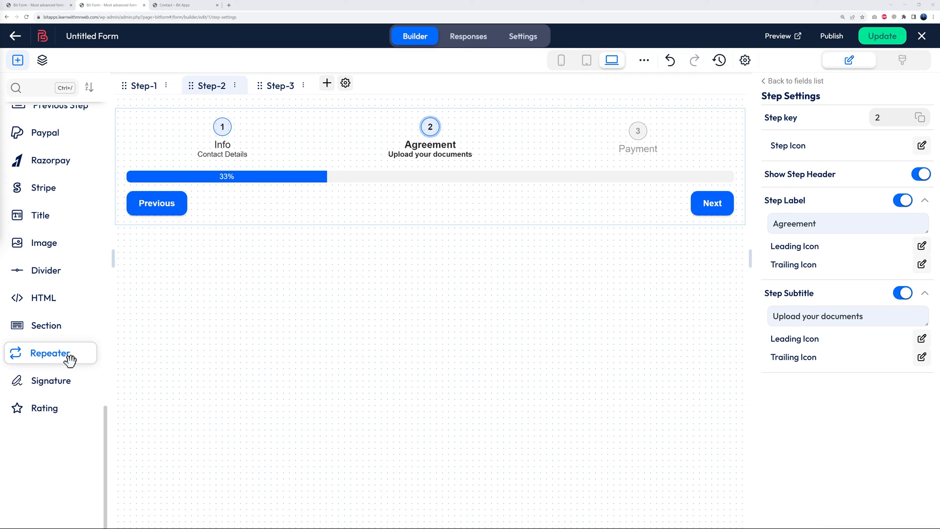
drag(54, 329, 220, 215)
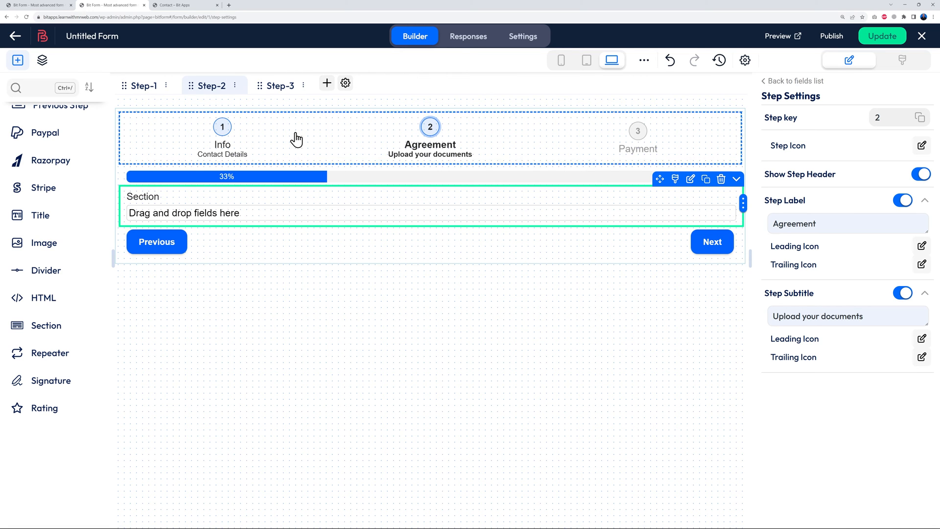
Return to the Info step and examine the option list of the Select field
click(159, 90)
scroll(329, 372, down, 1)
scroll(330, 372, down, 1)
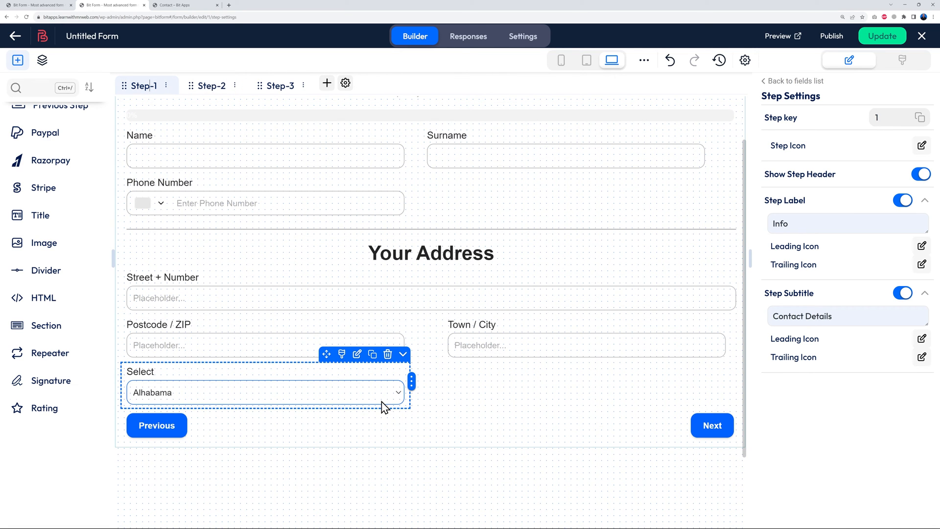
click(387, 395)
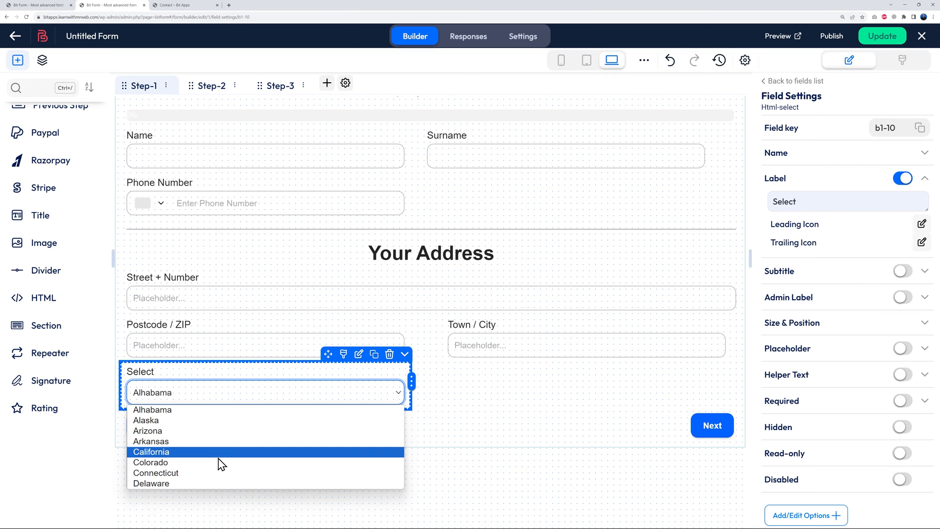
Add a Dropdown field inside the Section of the Agreement step and look at its default option list
click(210, 87)
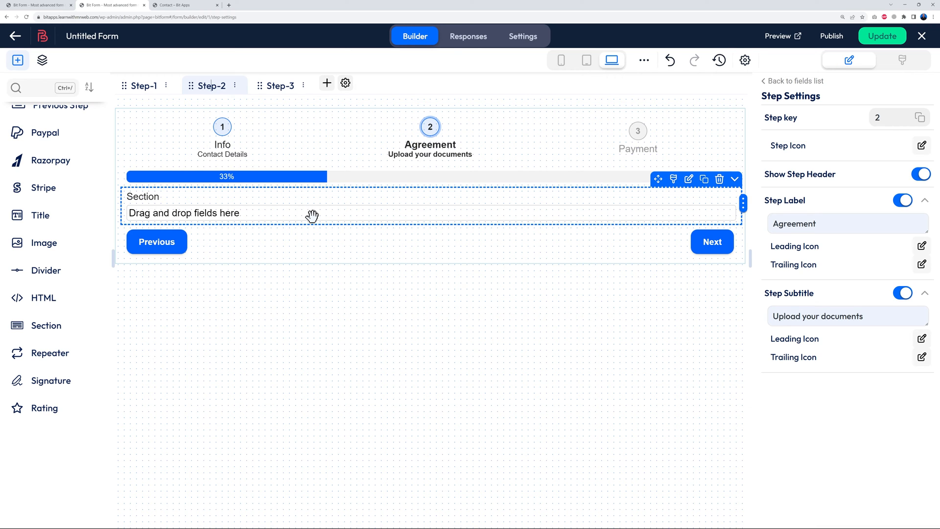
scroll(69, 336, up, 15)
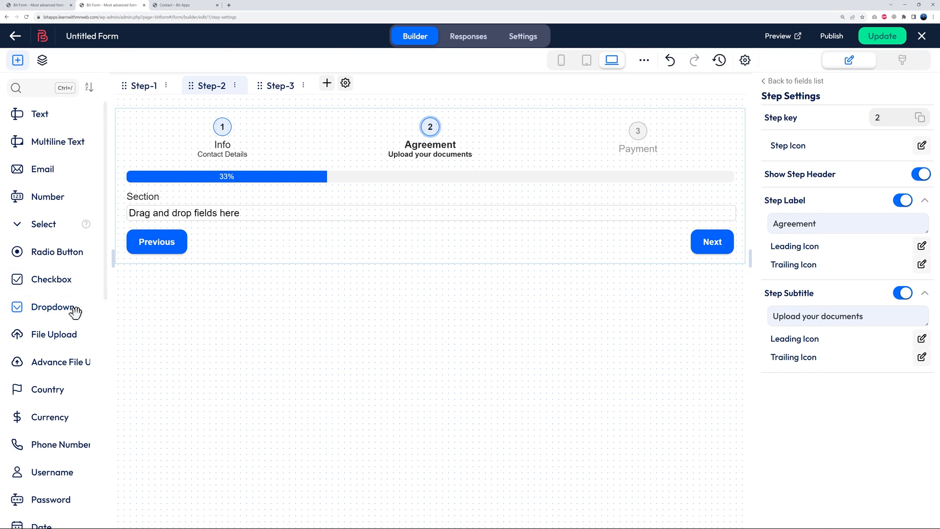
drag(74, 308, 185, 224)
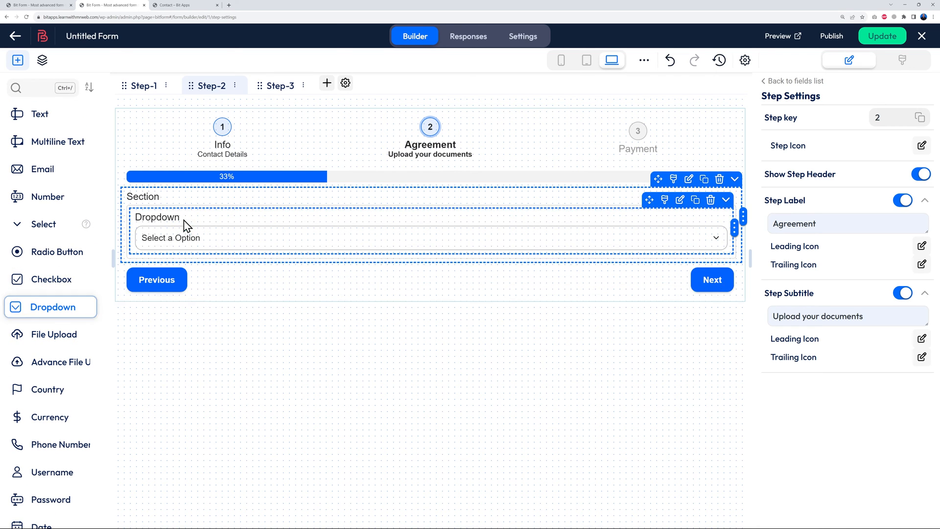
click(396, 245)
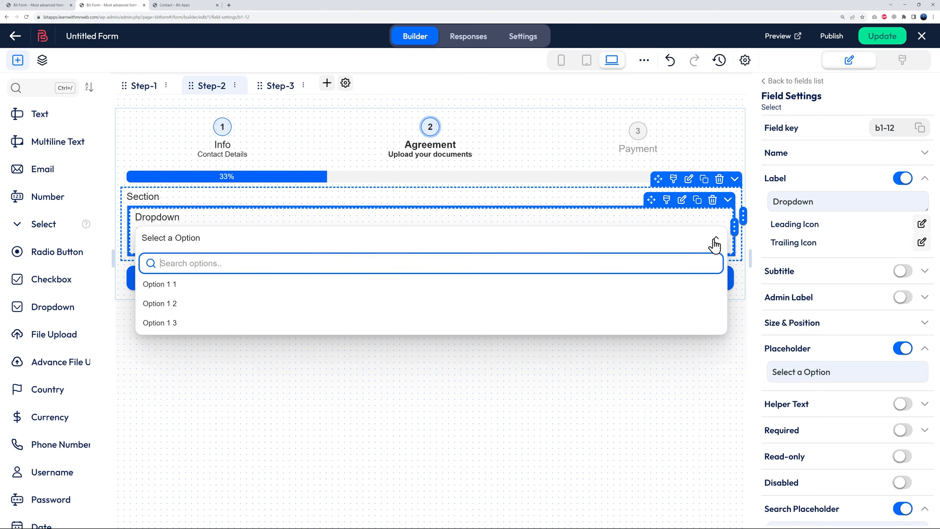
click(715, 240)
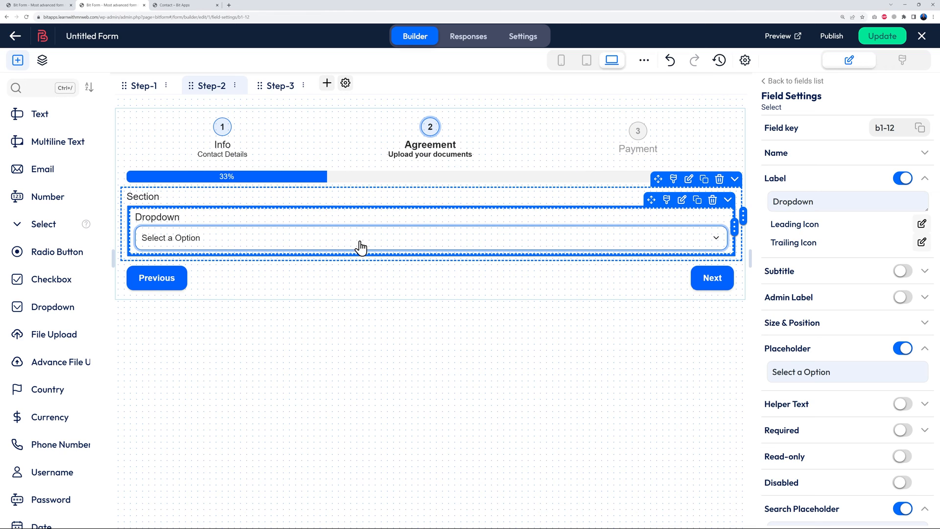
Replace the Dropdown's List-1 options with Digital Marketing, Web Design, Electronics, Electrician, Plumbing and Accountancy
click(310, 244)
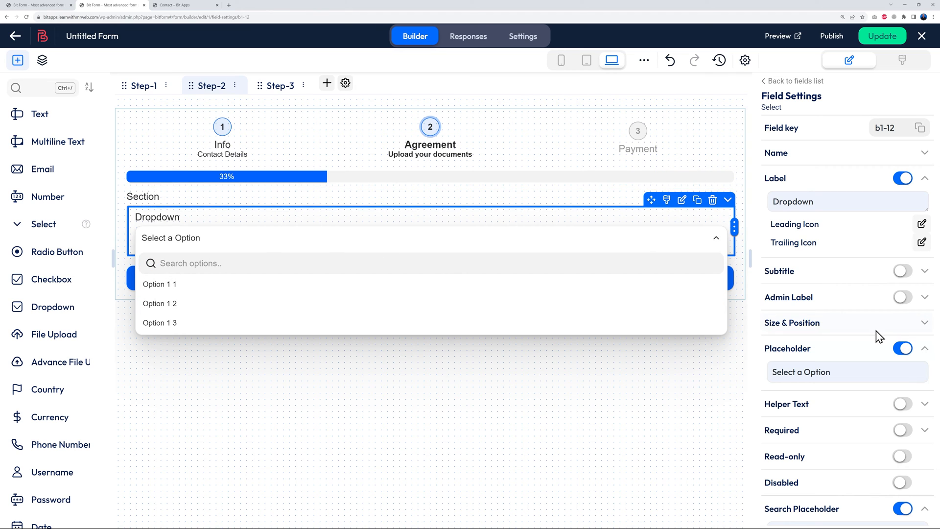
scroll(817, 336, down, 4)
scroll(875, 338, down, 7)
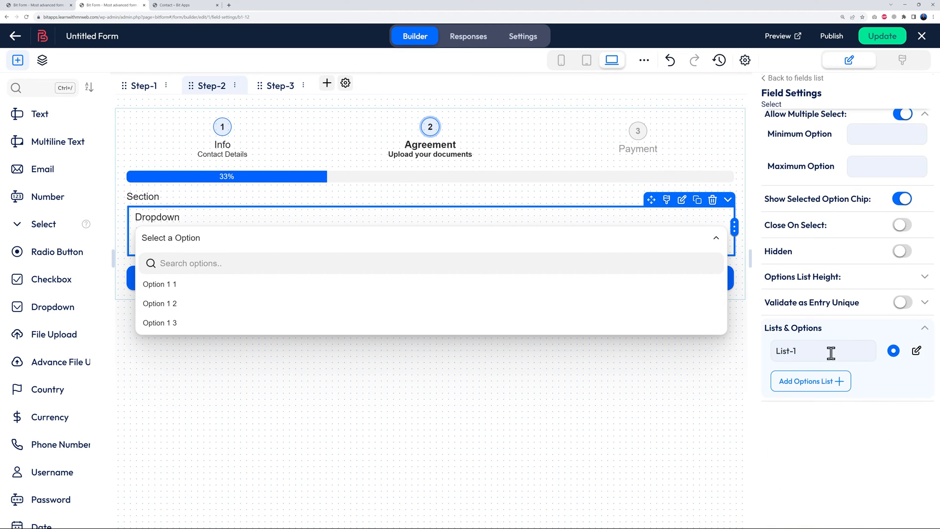
scroll(916, 421, up, 1)
click(917, 413)
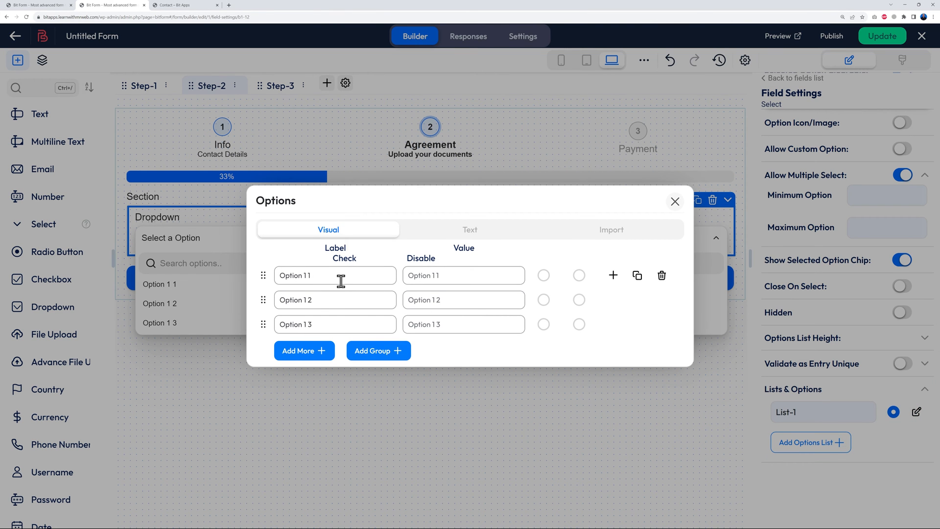
drag(282, 279, 331, 279)
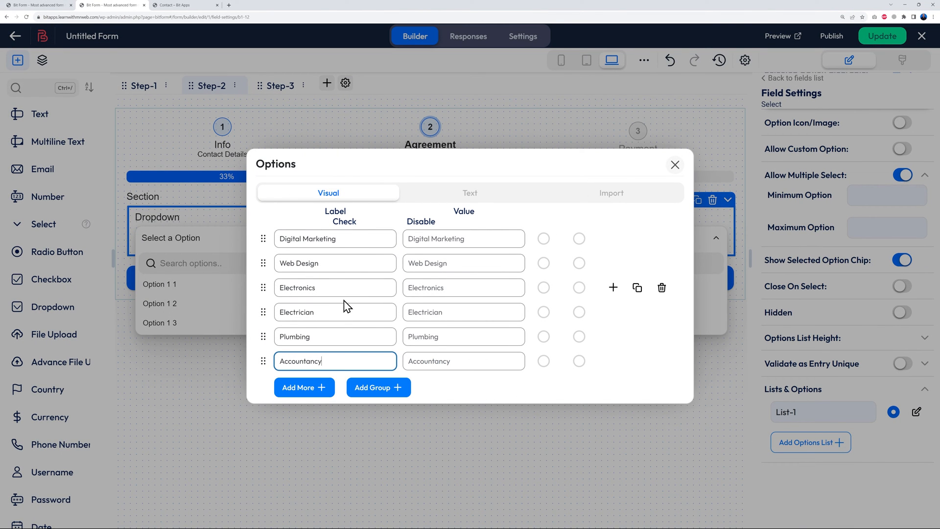
click(674, 166)
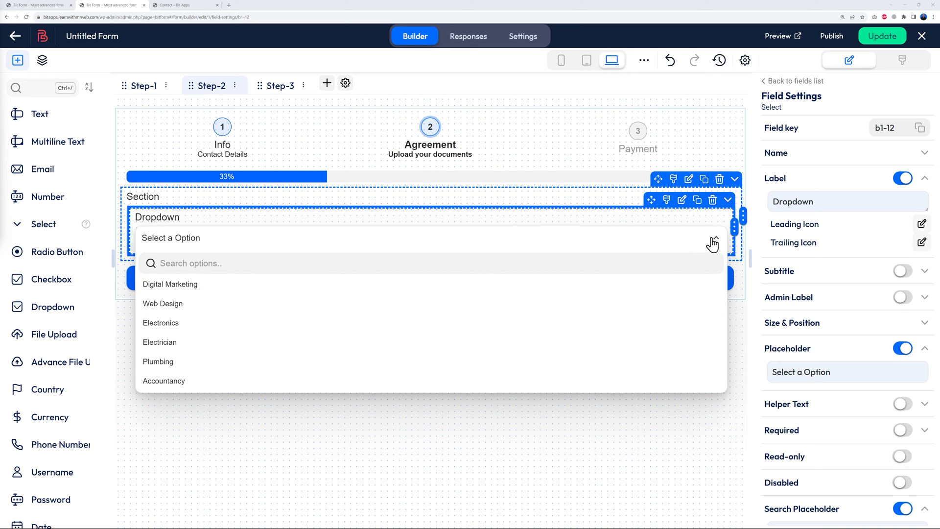
Collapse the Dropdown's option list and change the field's label to "Field of Study"
click(717, 244)
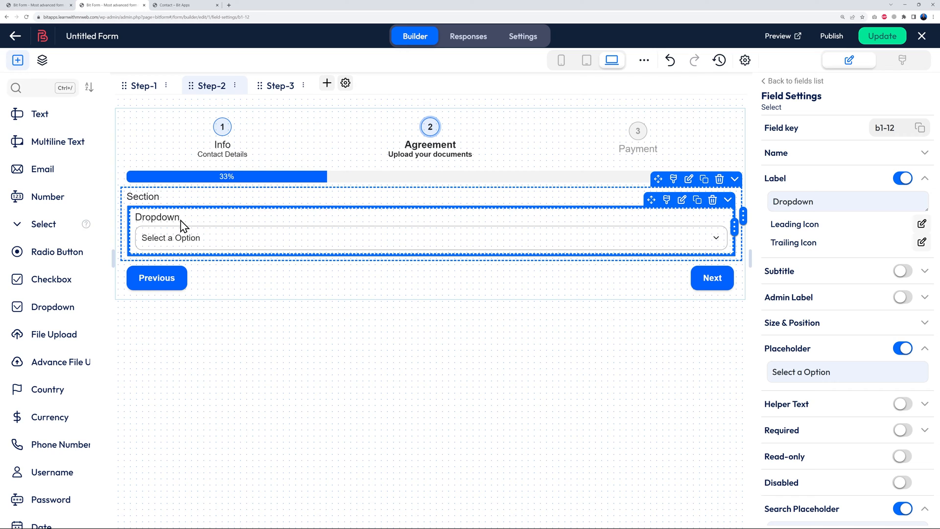
double_click(823, 203)
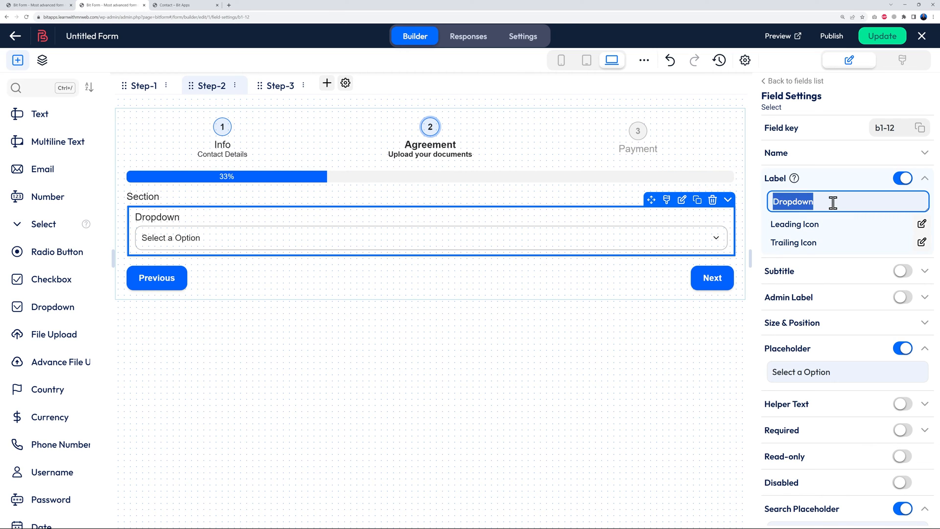
text(Field of Study)
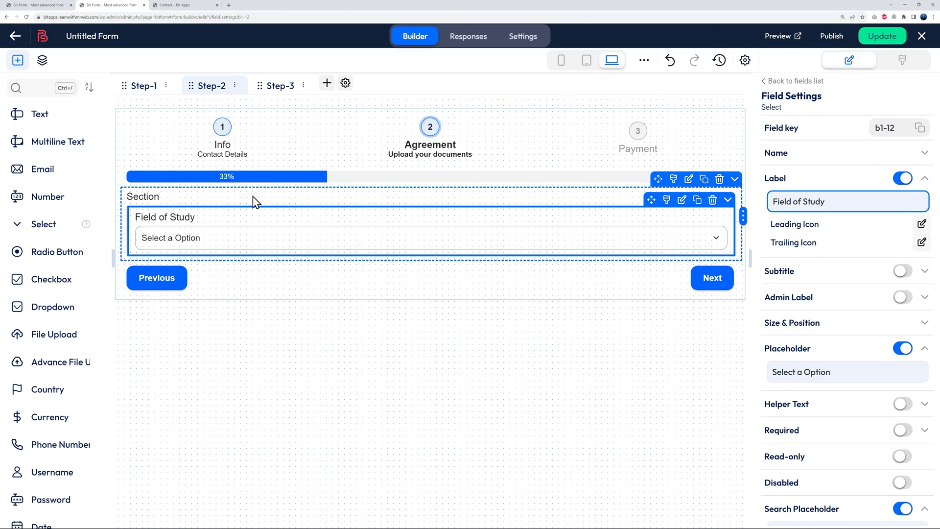
Duplicate the Section containing the Field of Study dropdown and look at the option lists of both dropdowns
click(706, 179)
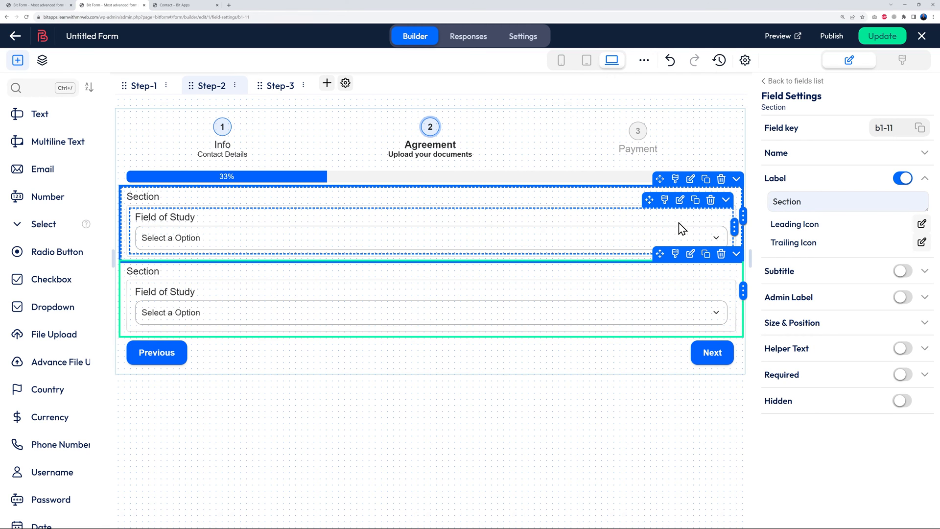
click(717, 240)
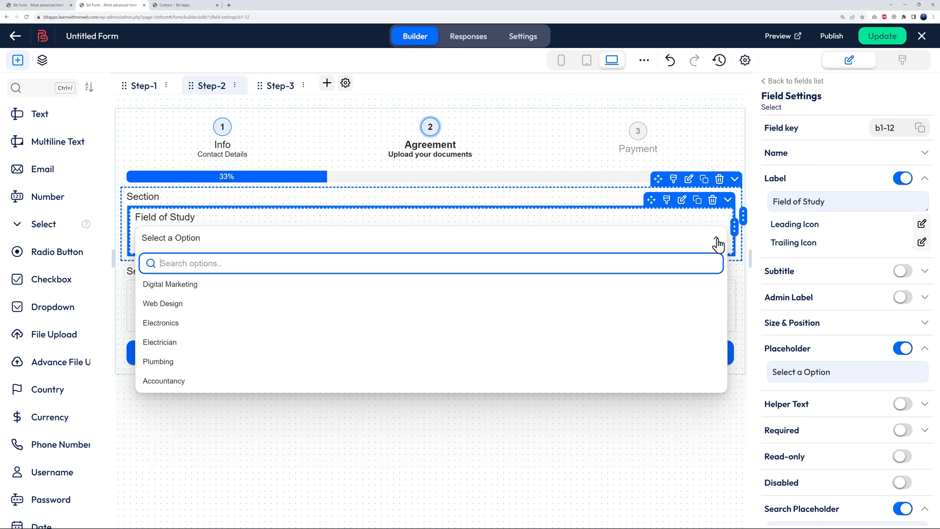
click(717, 240)
click(716, 313)
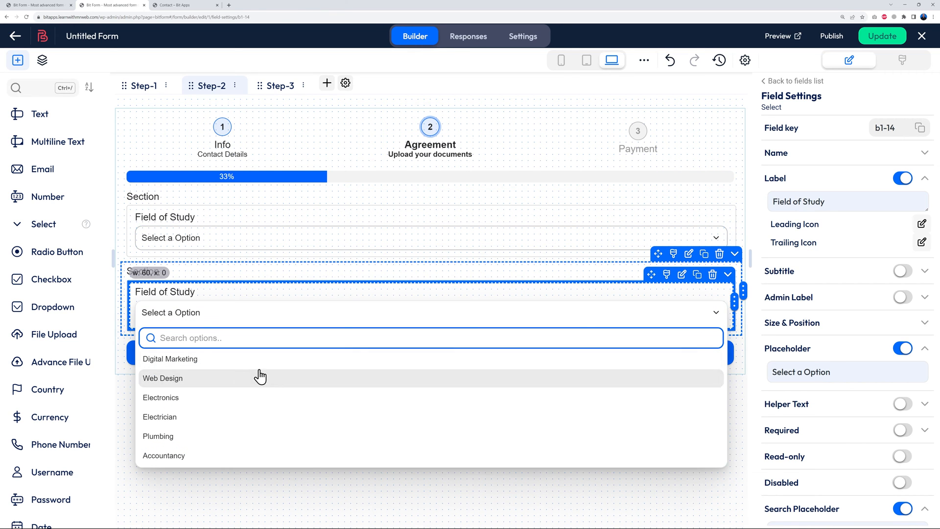
Remove Electronics and Accountancy from the duplicated dropdown's List-1 options, save the form and collapse the dropdown
scroll(896, 413, down, 10)
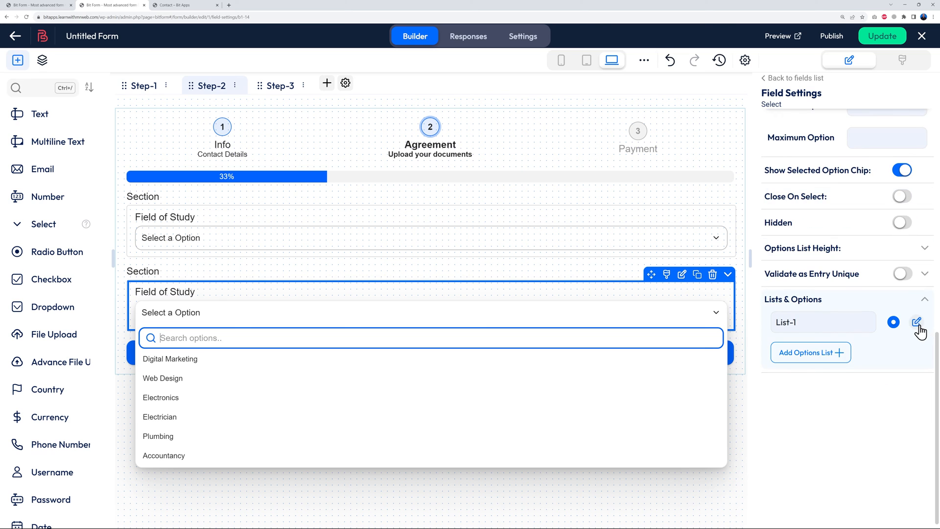
click(916, 321)
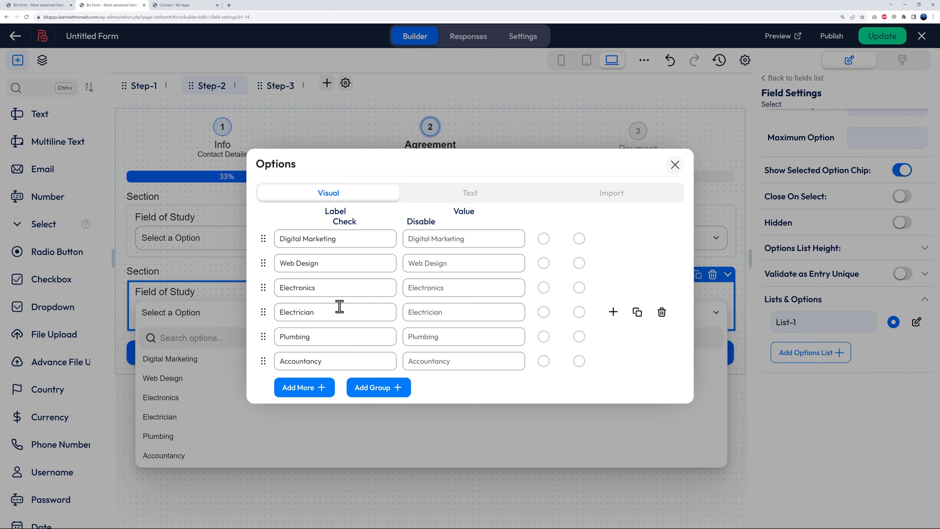
click(662, 285)
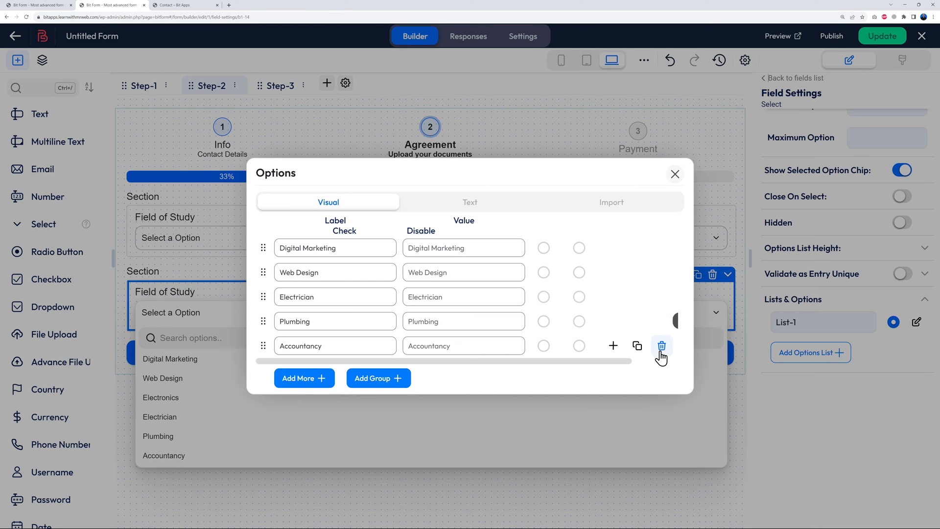
click(662, 349)
click(675, 189)
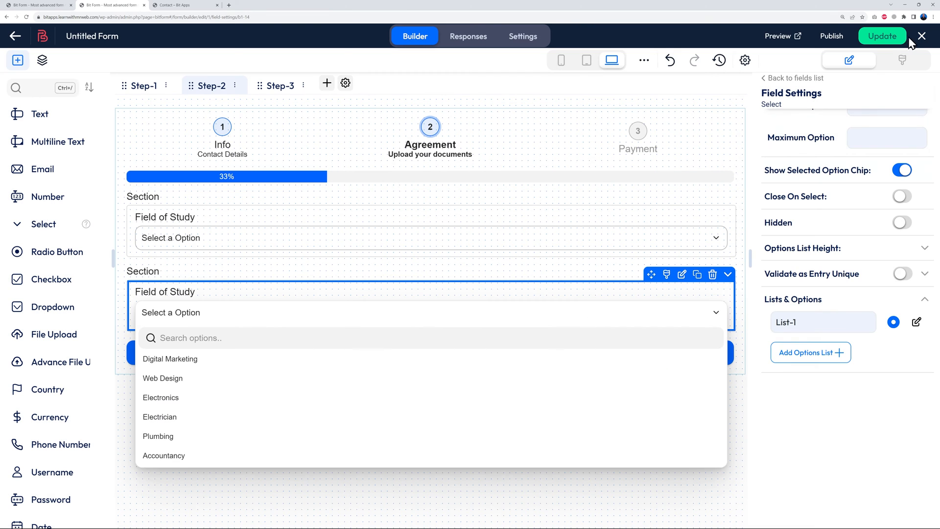
click(887, 42)
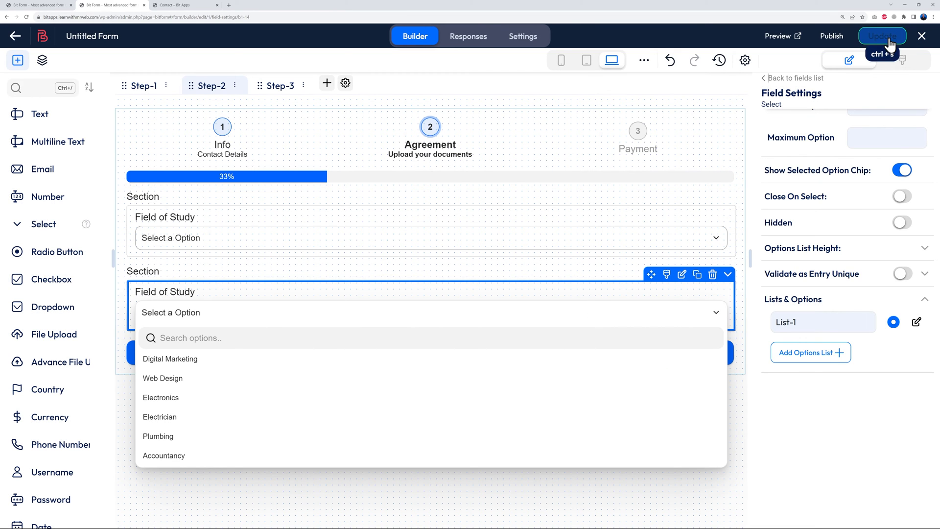
click(717, 315)
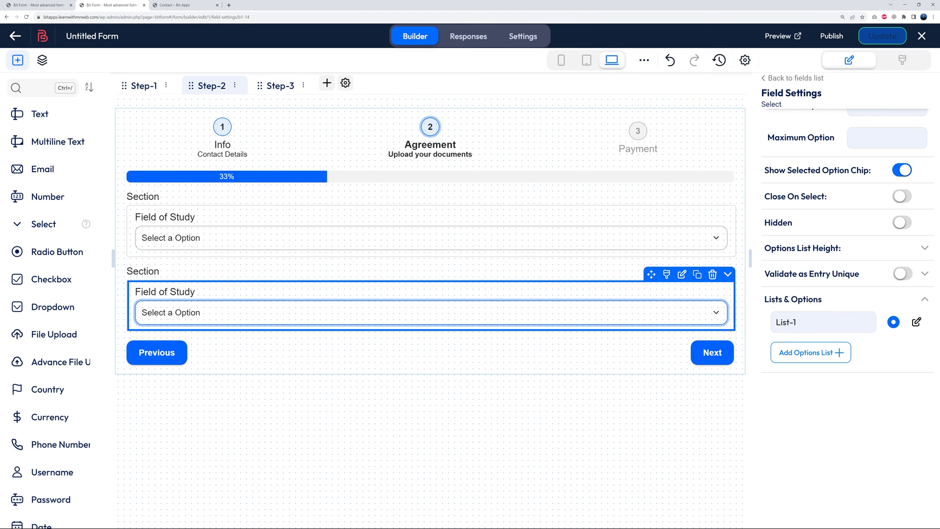
Add a conditional logic action in the form's settings and expand it for editing
click(532, 40)
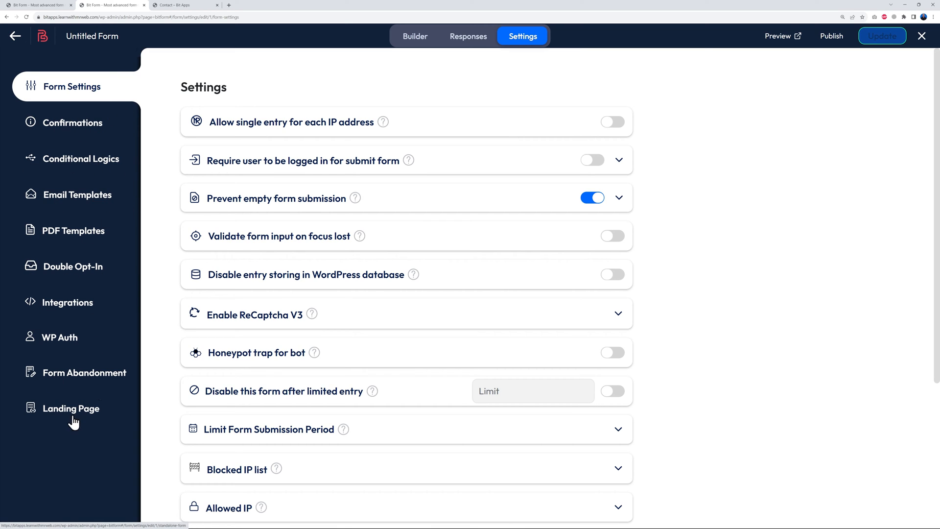
click(87, 166)
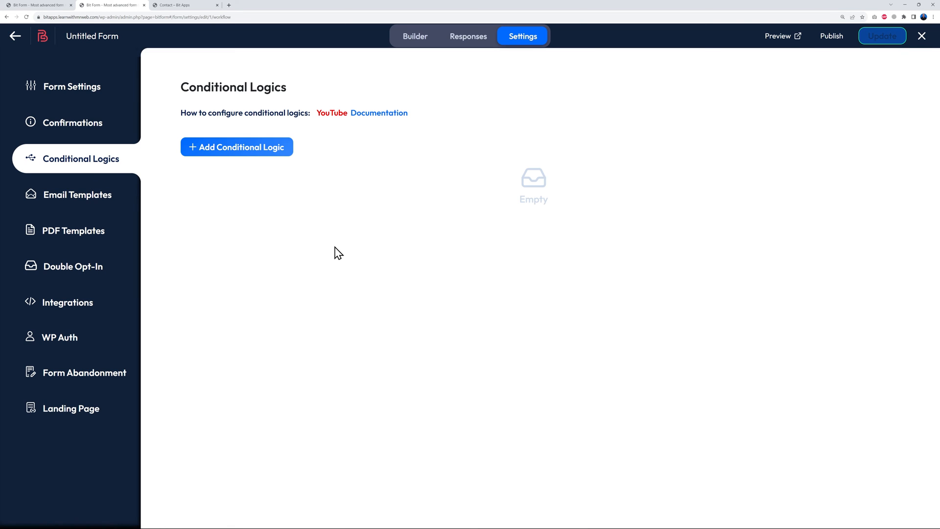
click(243, 152)
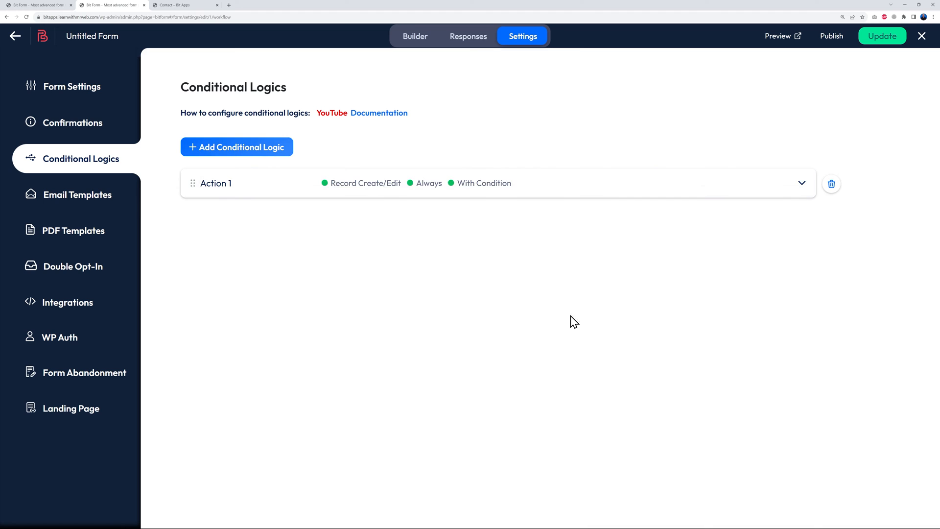
click(799, 183)
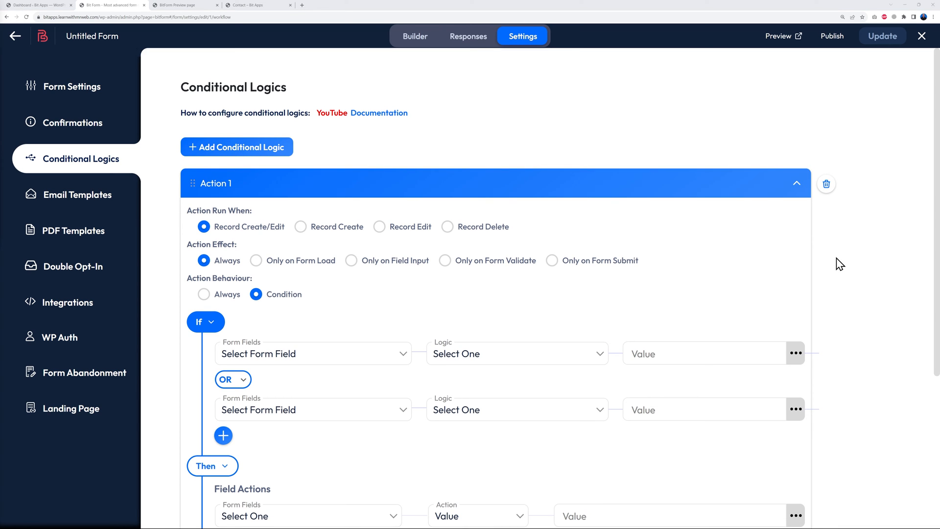
Define the first If condition as County Equal Alhabama
scroll(839, 264, down, 3)
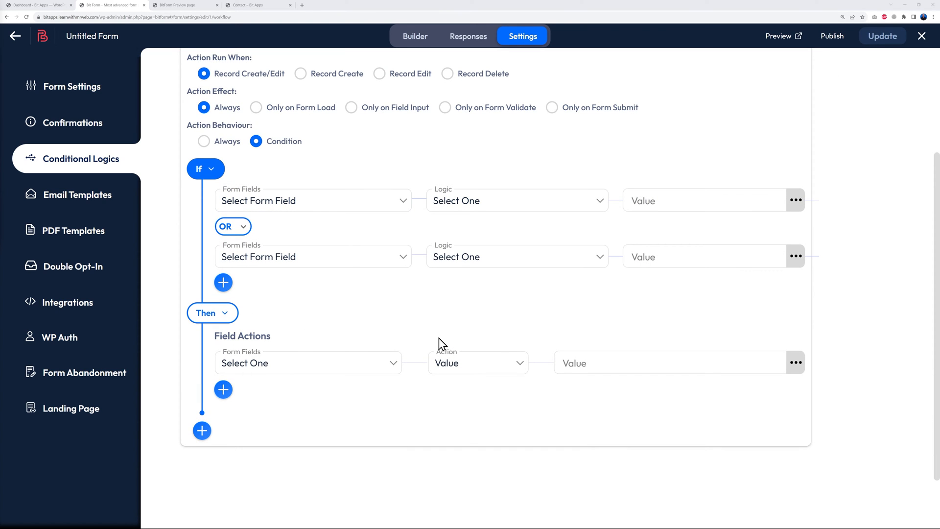
click(403, 202)
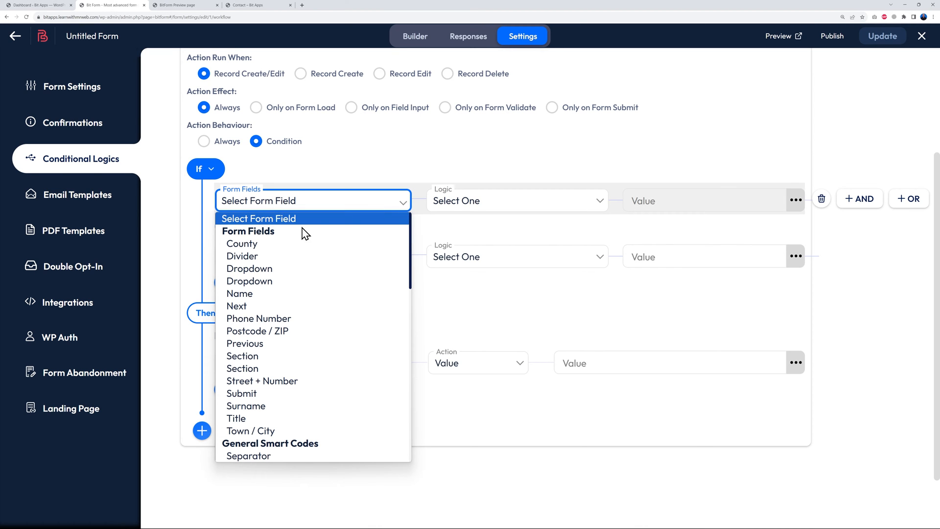
click(263, 244)
click(569, 208)
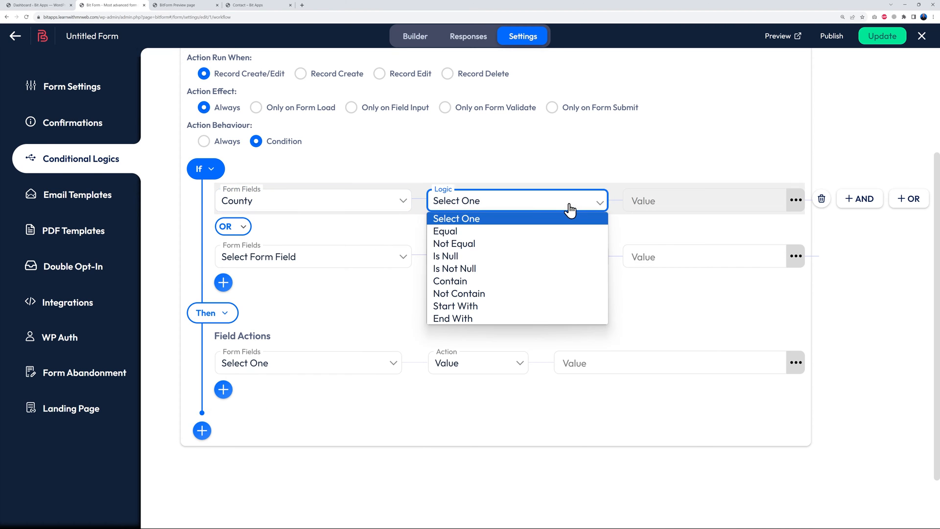
click(490, 232)
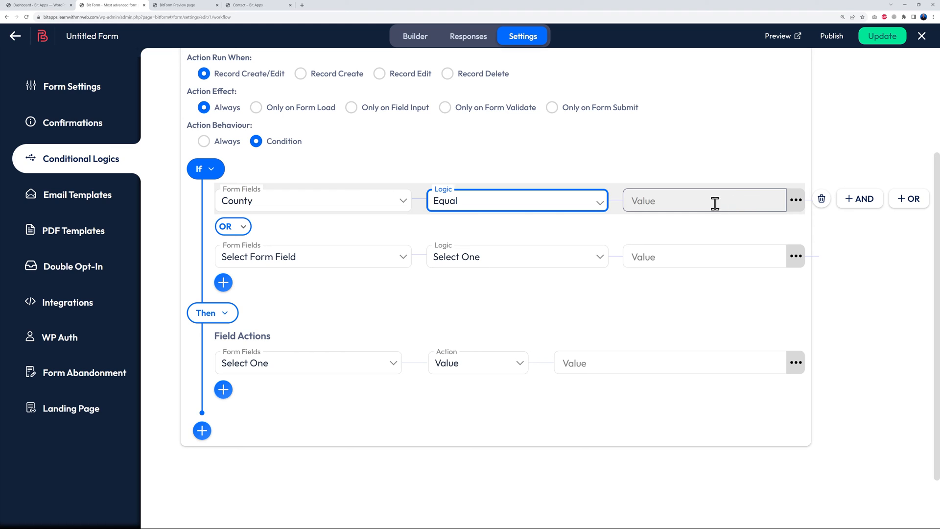
click(797, 200)
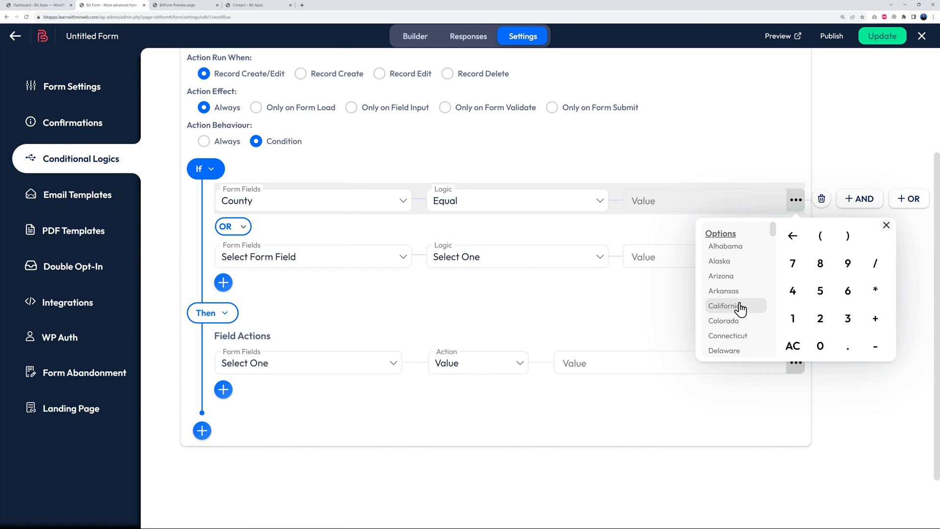
click(726, 247)
Keep the OR operator and define the second If condition as County Equal Alaska
click(251, 232)
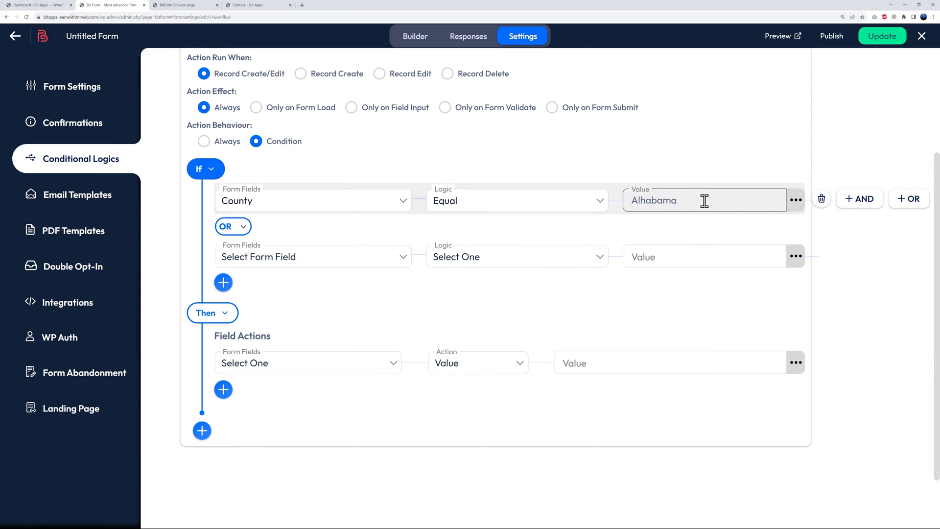
click(240, 233)
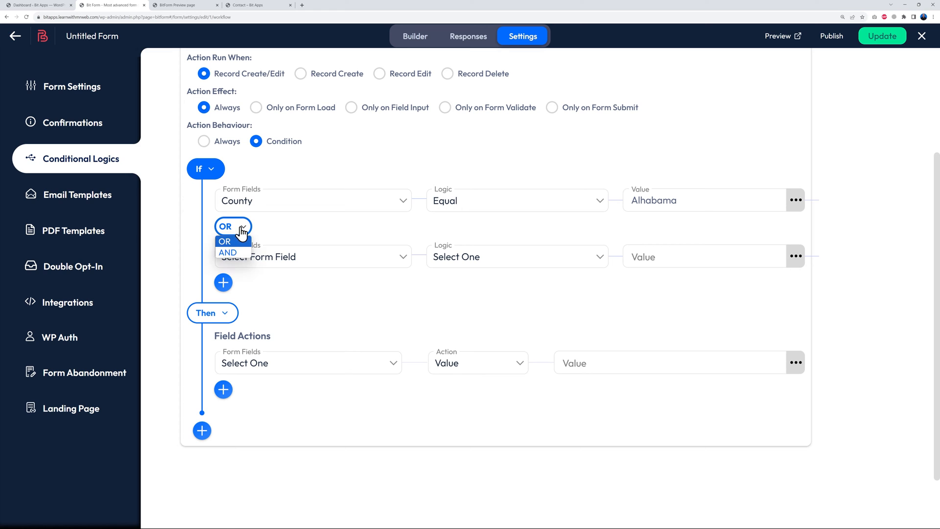
click(241, 232)
click(241, 232)
click(241, 232)
click(343, 263)
click(301, 296)
click(480, 260)
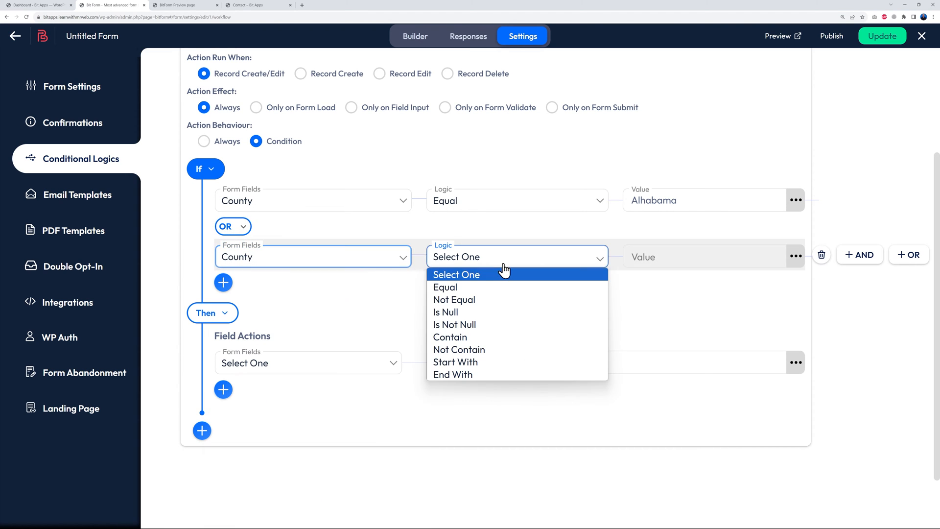
click(485, 288)
click(796, 256)
click(720, 138)
Add a third condition joined by OR and define it as County Equal Arizona
click(223, 282)
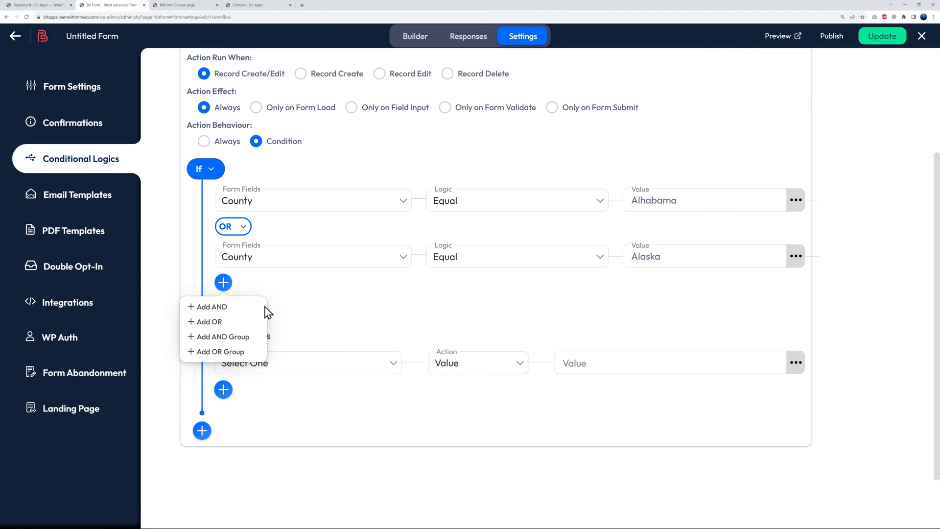
click(228, 322)
click(245, 316)
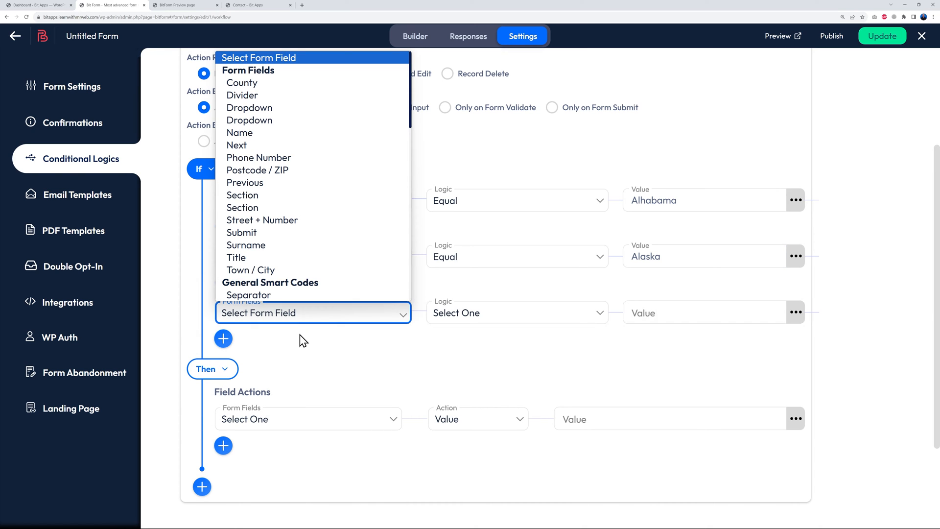
click(265, 88)
click(499, 314)
click(498, 341)
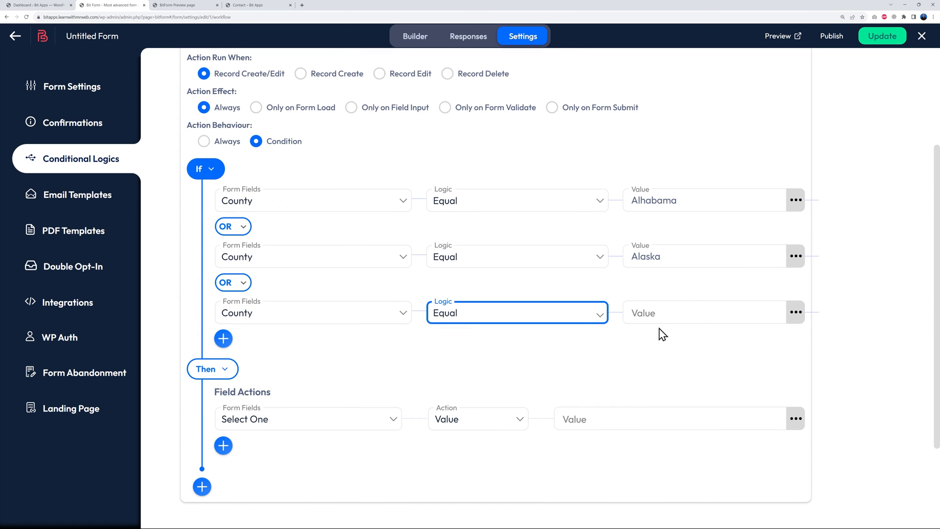
click(797, 313)
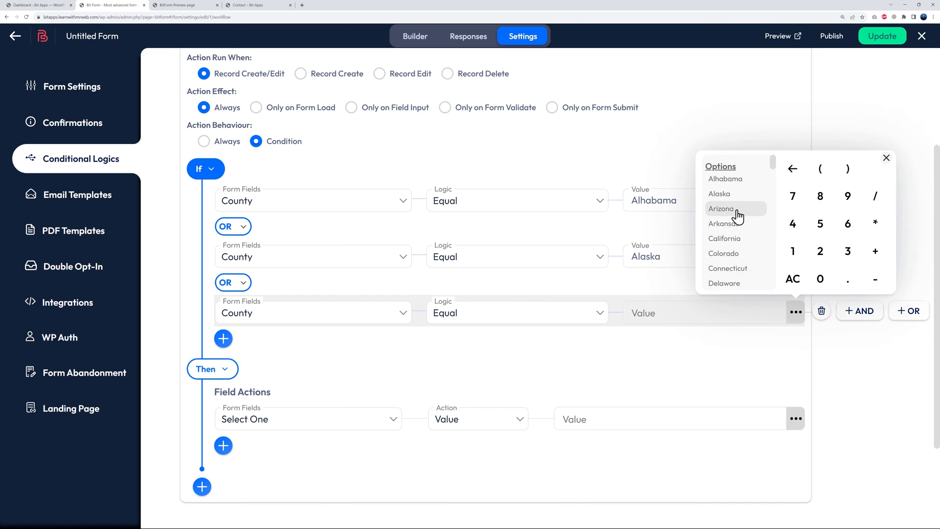
click(736, 210)
Add a fourth condition joined by OR and define it as County Equal Arkansas
click(224, 339)
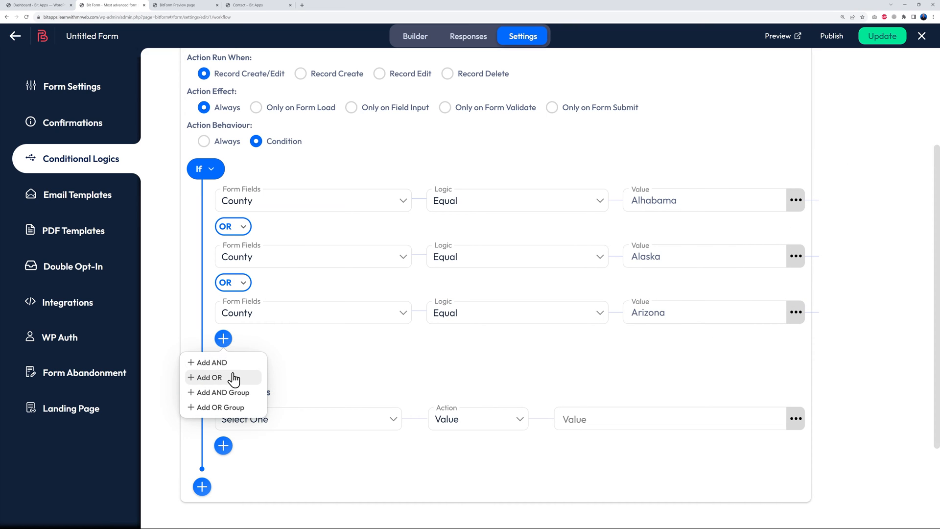
click(234, 378)
click(361, 373)
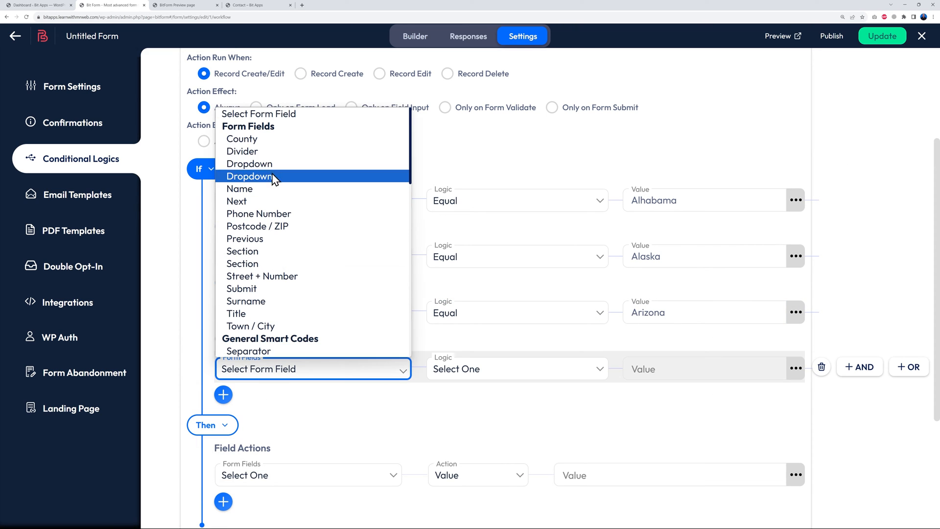
click(269, 142)
click(529, 377)
click(485, 398)
click(783, 368)
click(796, 369)
click(735, 280)
click(699, 409)
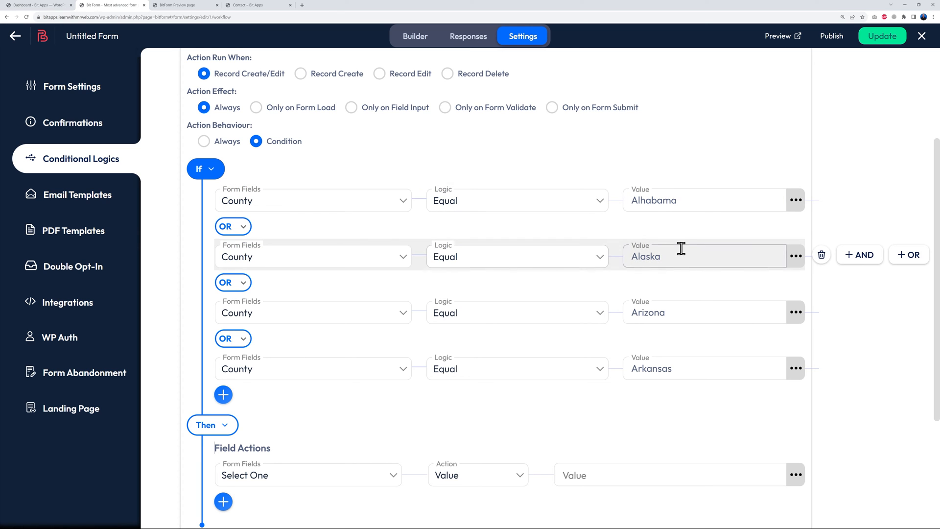
Set the Then field action to Show the first Section in the field list
scroll(691, 357, down, 3)
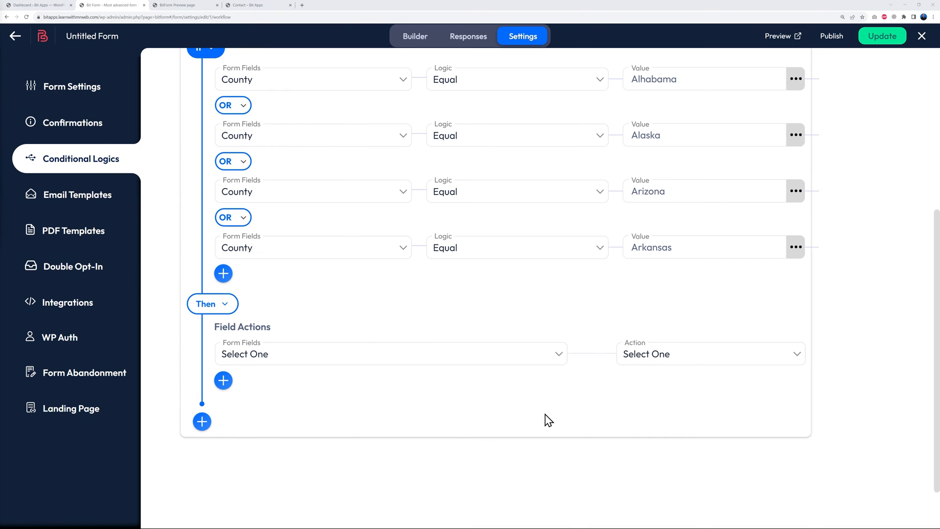
click(547, 356)
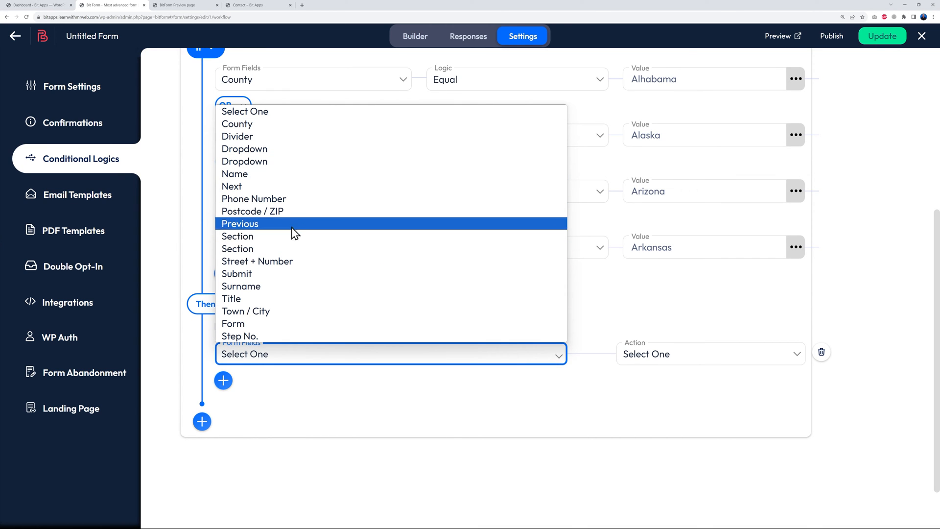
click(242, 237)
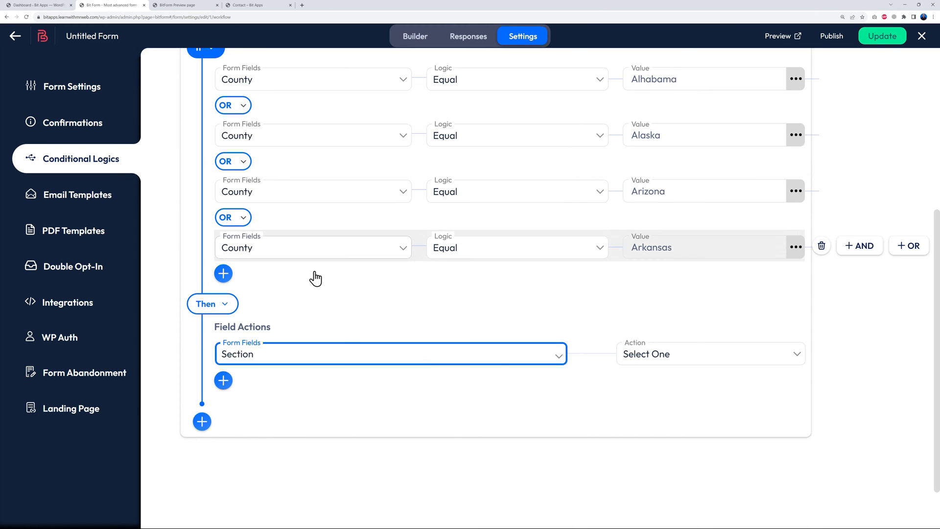
click(699, 357)
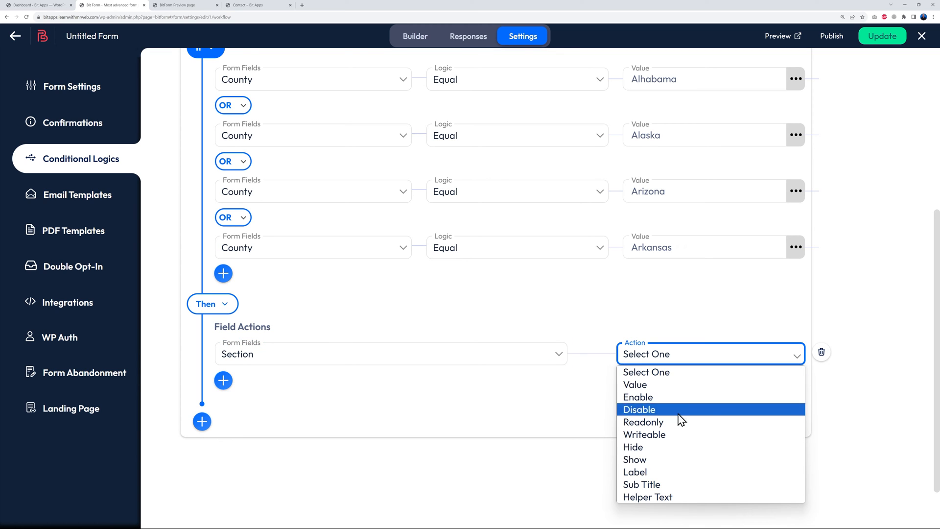
click(656, 459)
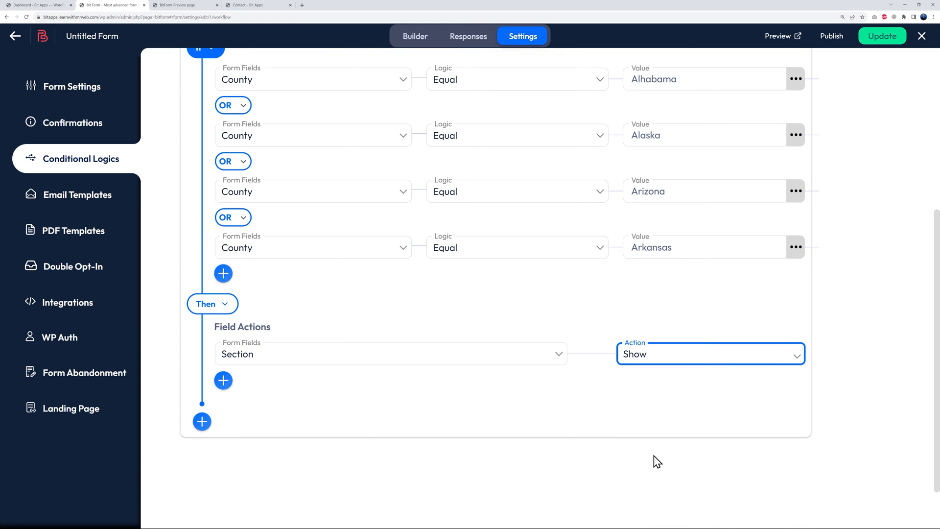
Add a second Then field action that hides the second Section in the field list
click(224, 383)
click(273, 391)
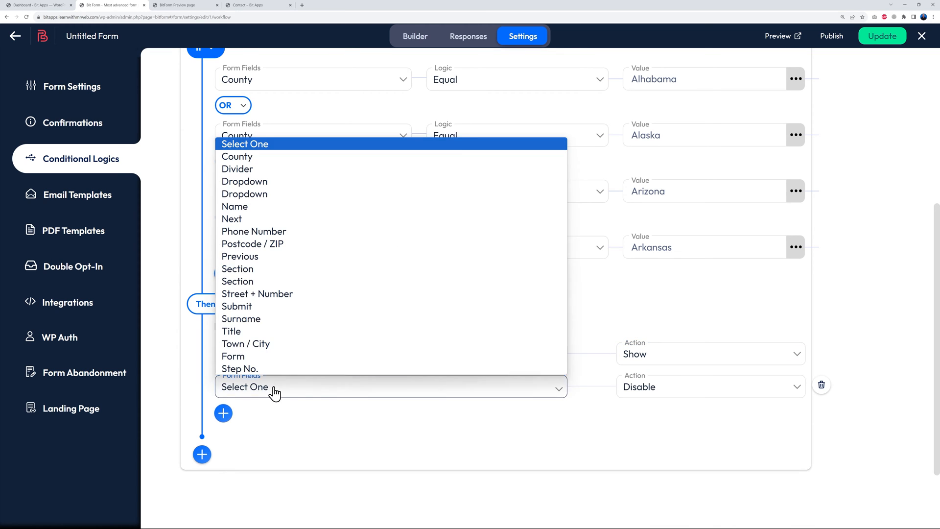
click(252, 286)
click(686, 390)
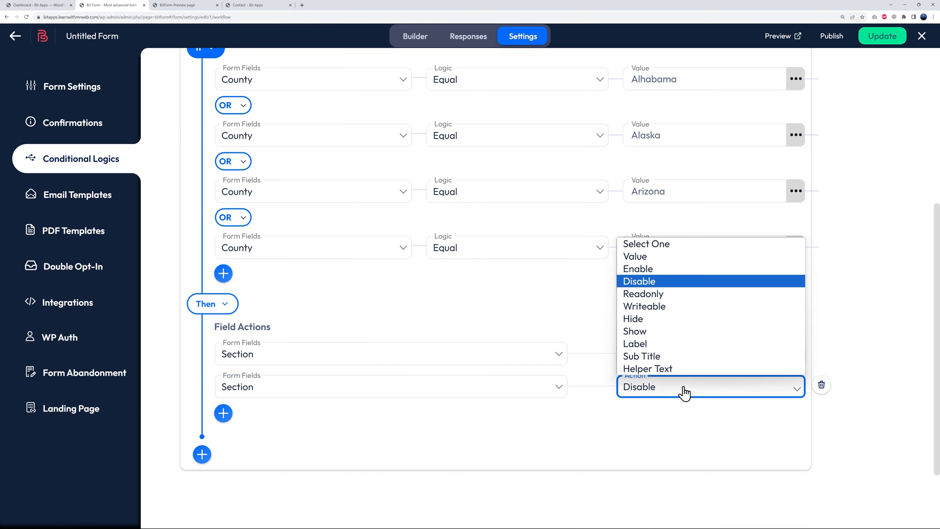
click(657, 322)
click(522, 444)
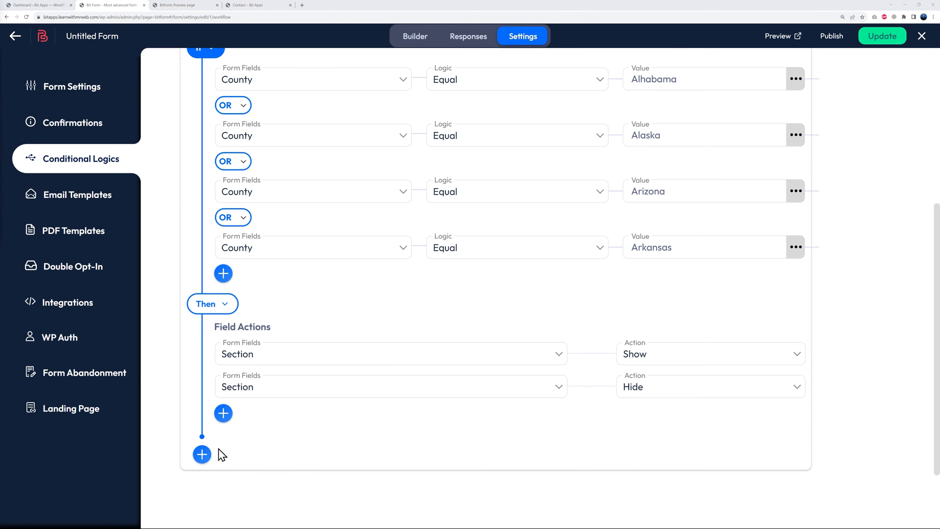
Add an Else branch and set its field action to Hide the first Section in the field list
click(202, 456)
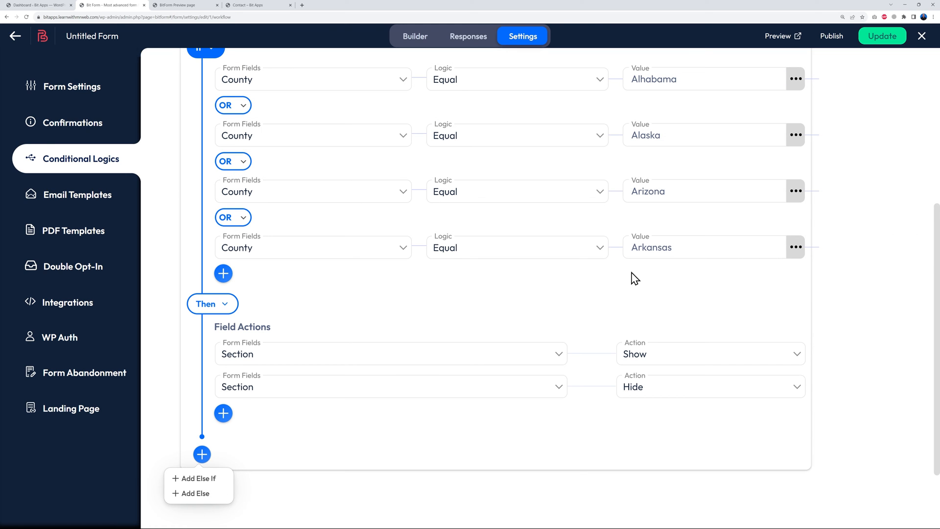
click(188, 493)
scroll(381, 456, down, 2)
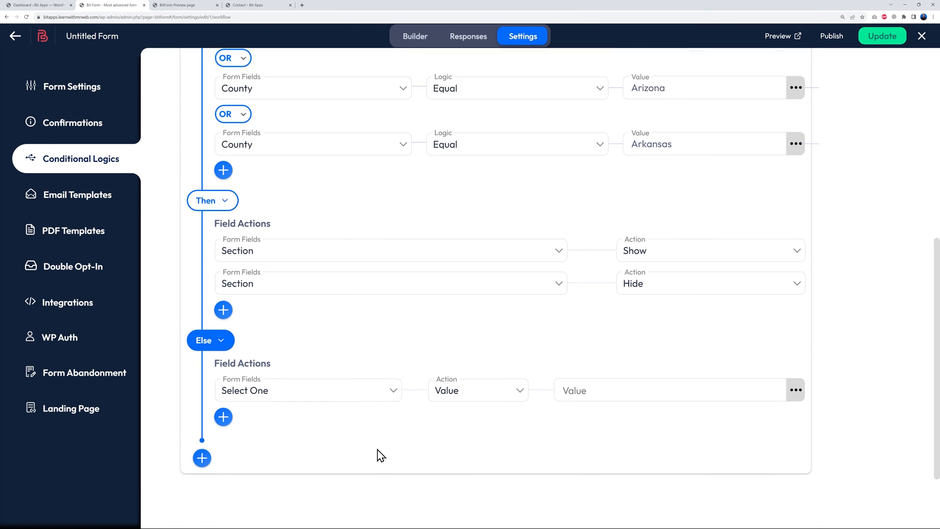
scroll(381, 457, down, 1)
click(397, 343)
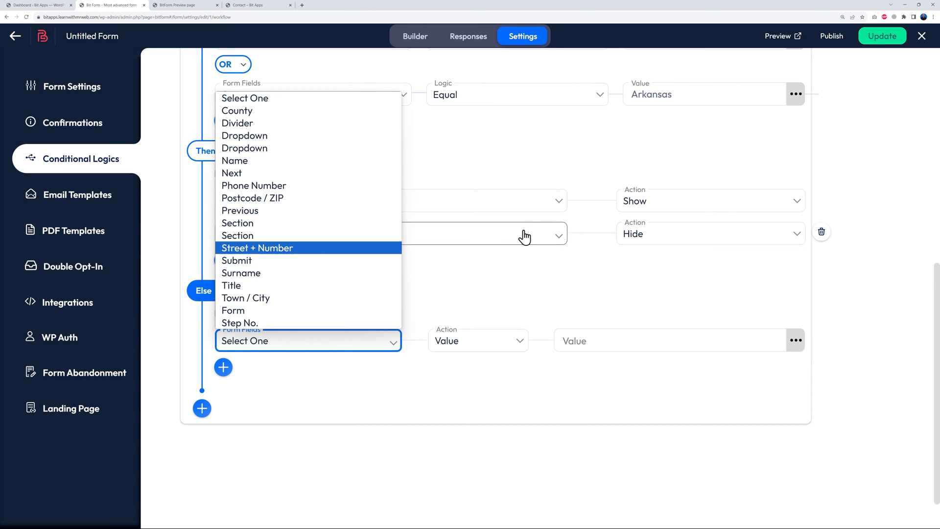
click(523, 304)
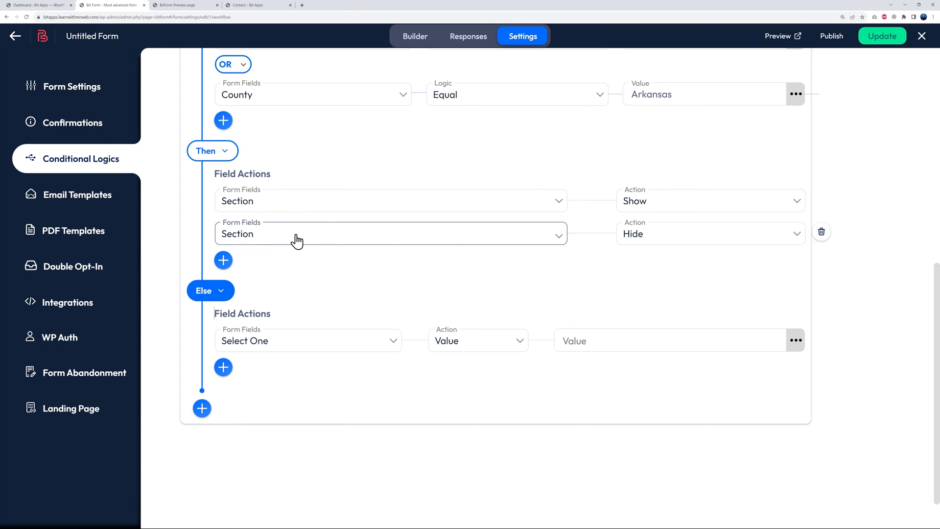
click(375, 343)
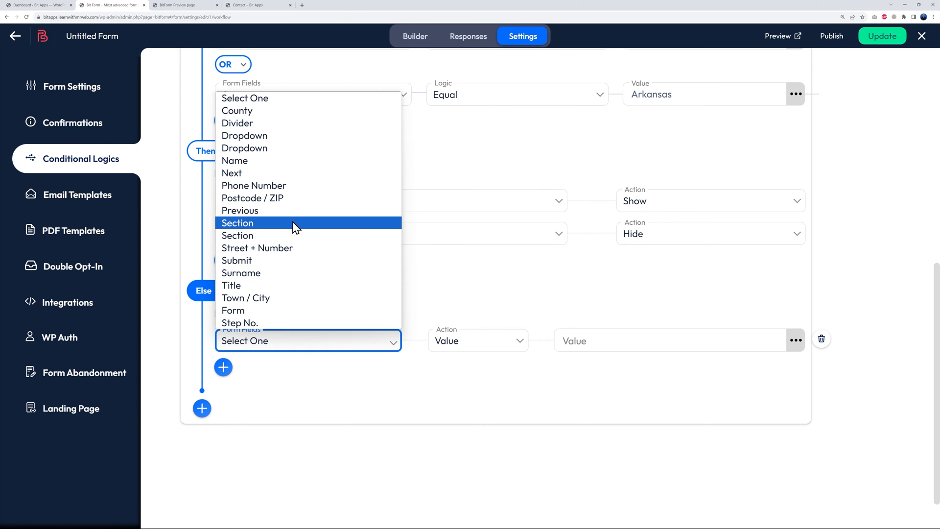
click(287, 225)
click(500, 345)
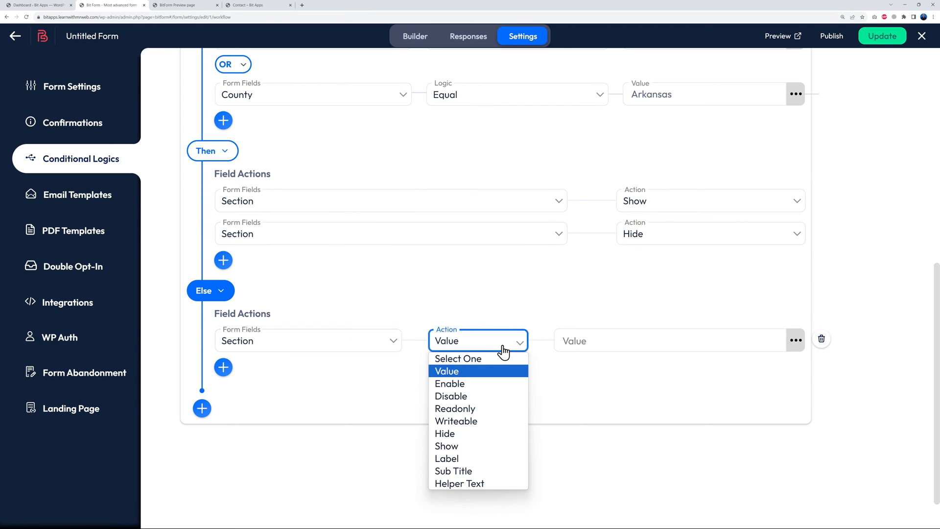
click(475, 435)
Add a second Else field action that shows the second Section, and save the form
click(223, 368)
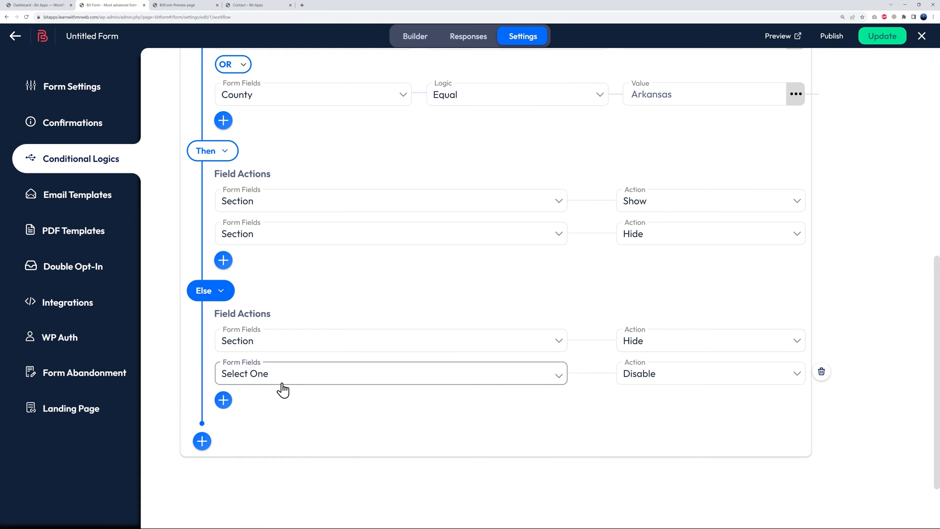
click(281, 373)
click(266, 270)
click(653, 374)
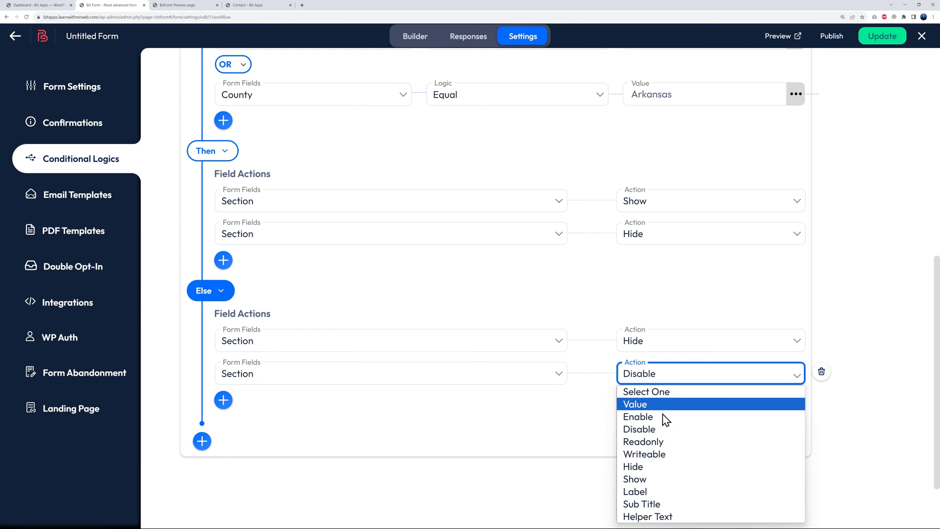
click(653, 480)
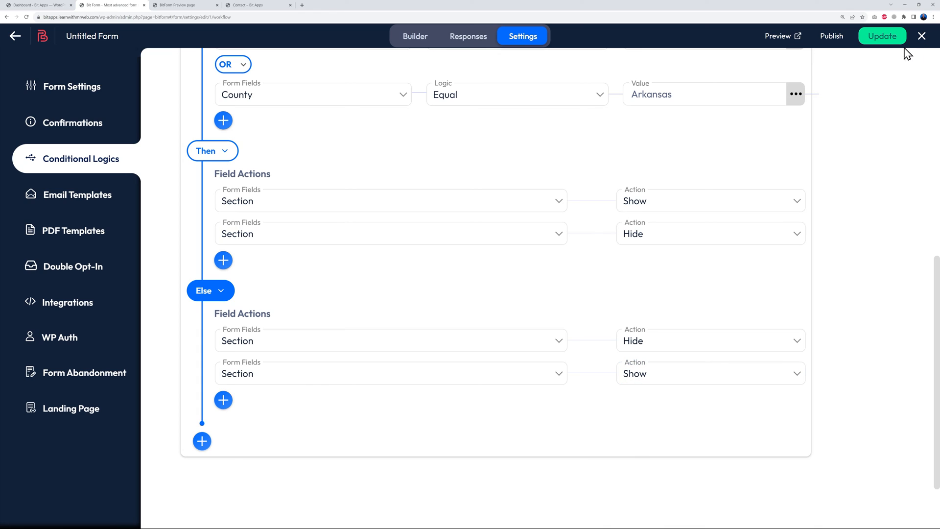
click(884, 40)
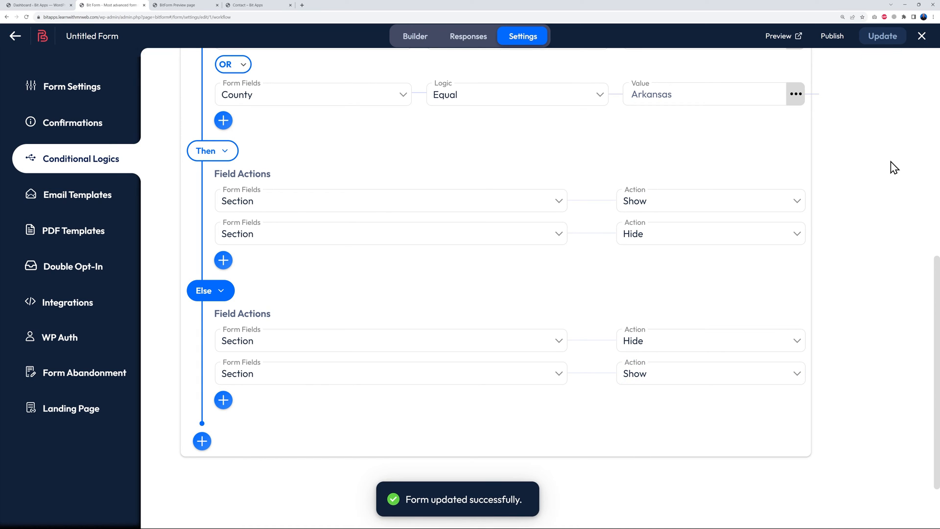
Preview the form, choose Colorado as the county and check the Field of Study options in the Agreement step
click(783, 40)
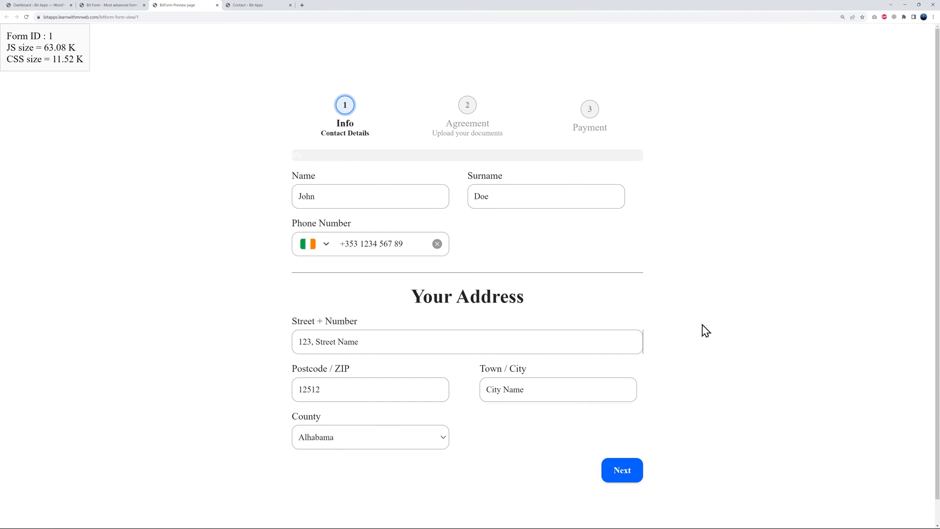
click(432, 443)
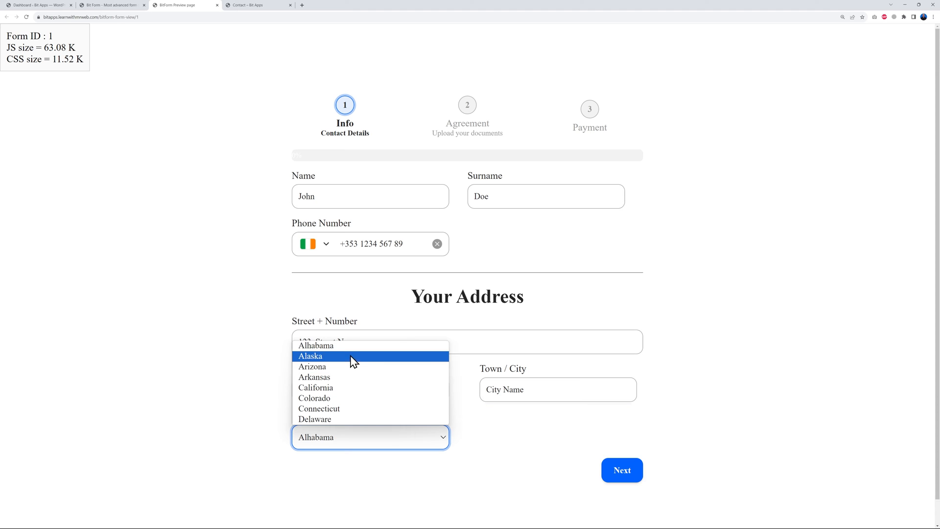
click(341, 399)
click(619, 471)
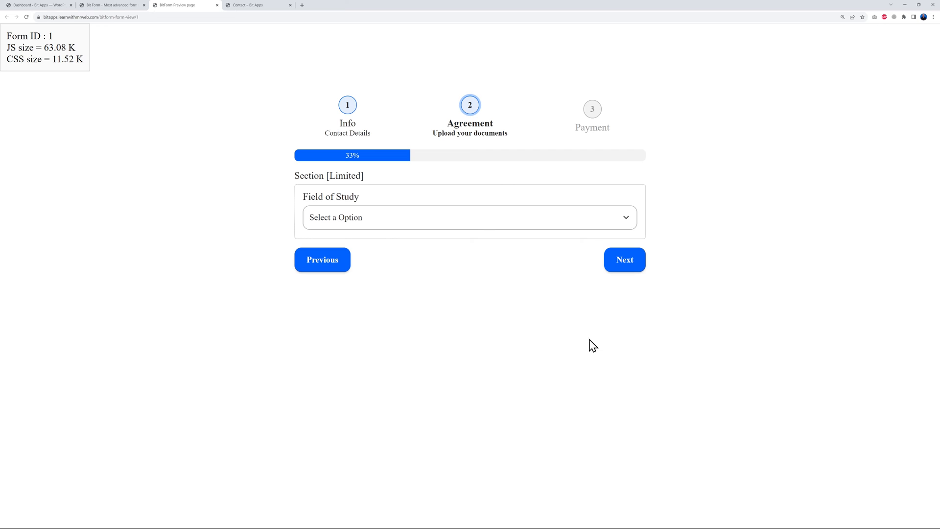
click(624, 220)
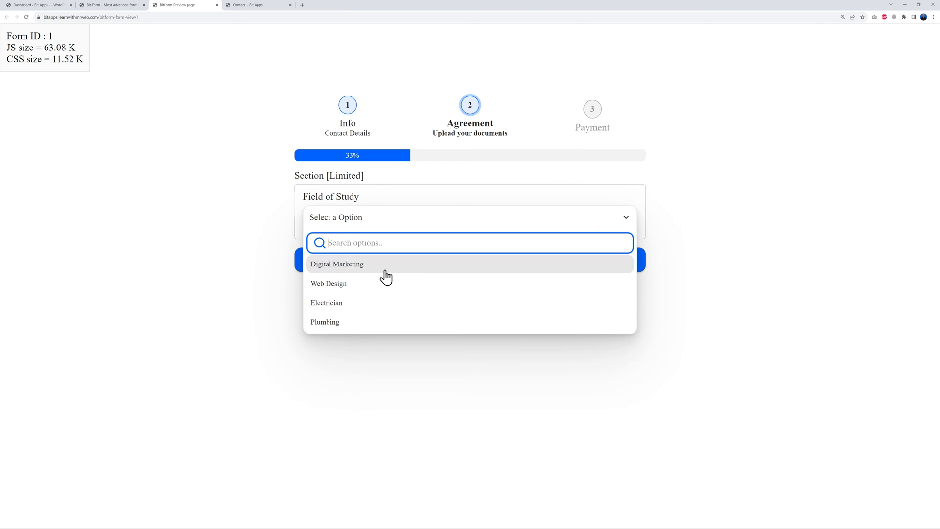
click(399, 394)
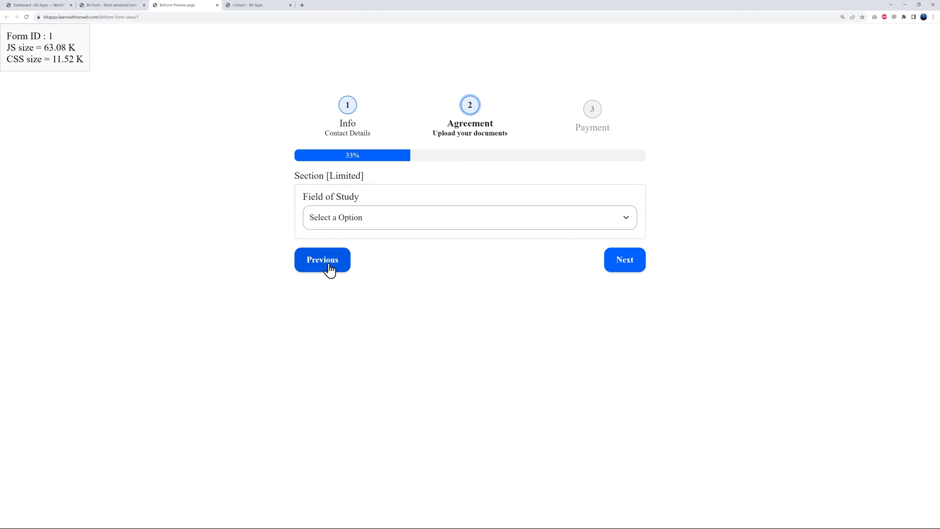
Return to the Info step, switch to a county listed in the rule and check the Agreement step's Field of Study options
click(329, 270)
click(440, 440)
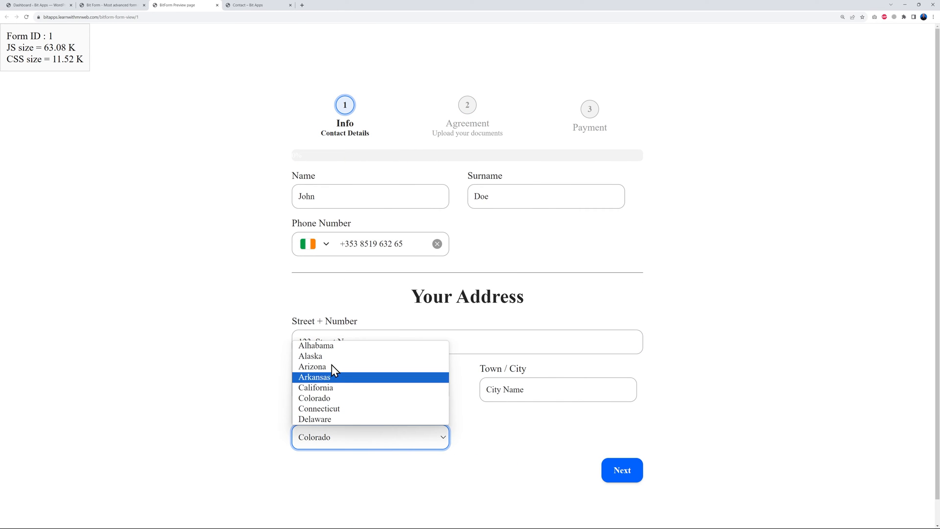
click(622, 476)
click(623, 228)
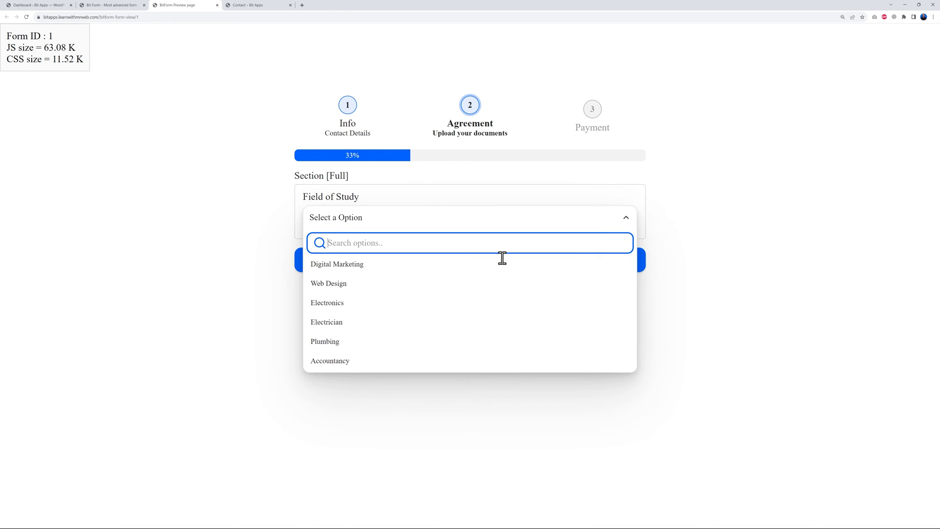
click(415, 422)
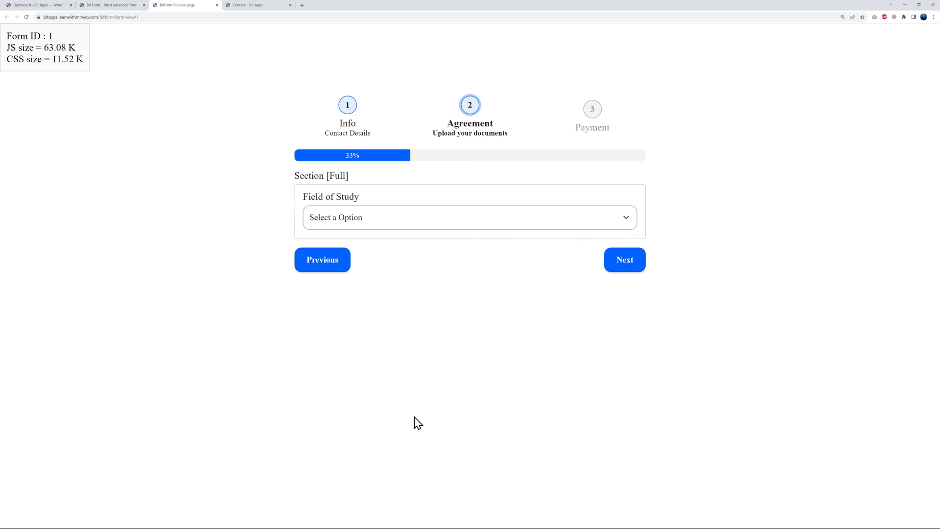
Return to the form builder and add a Checkbox field below Section [Limited] in Step-2
click(120, 6)
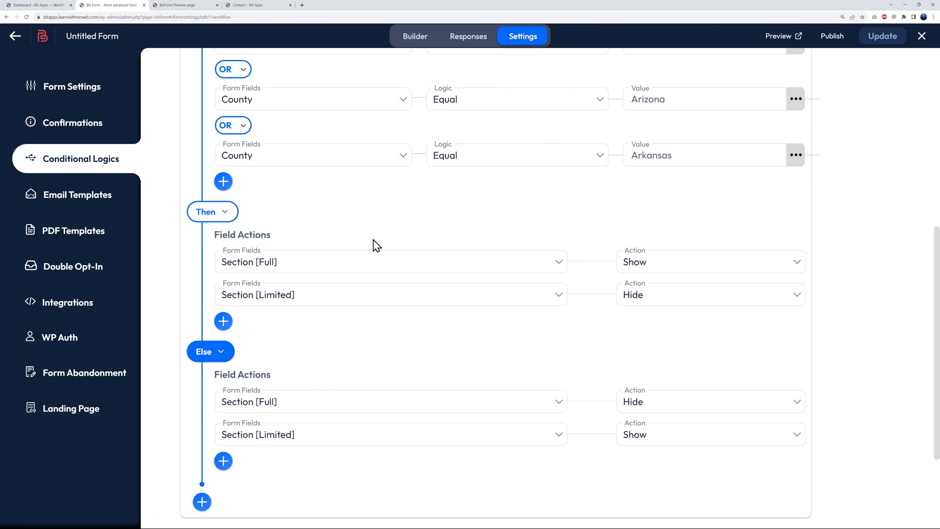
scroll(347, 241, up, 10)
click(412, 43)
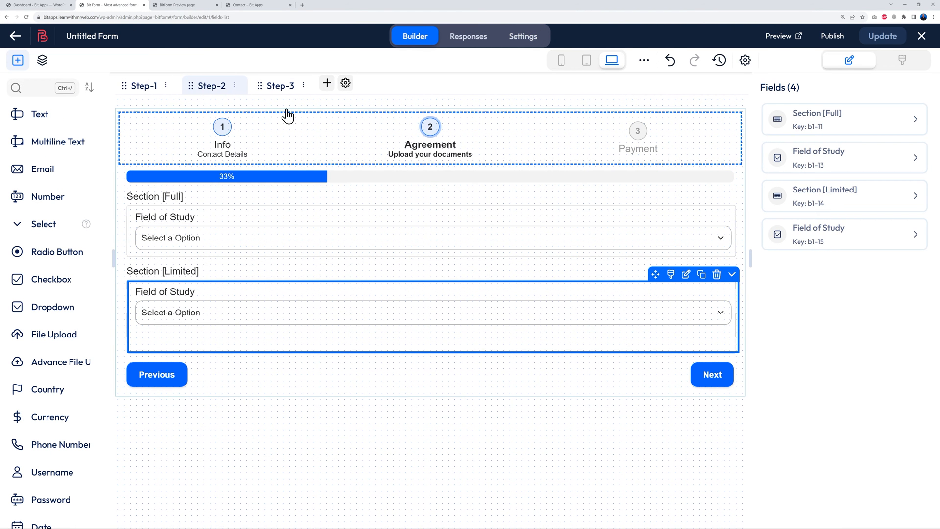
click(220, 91)
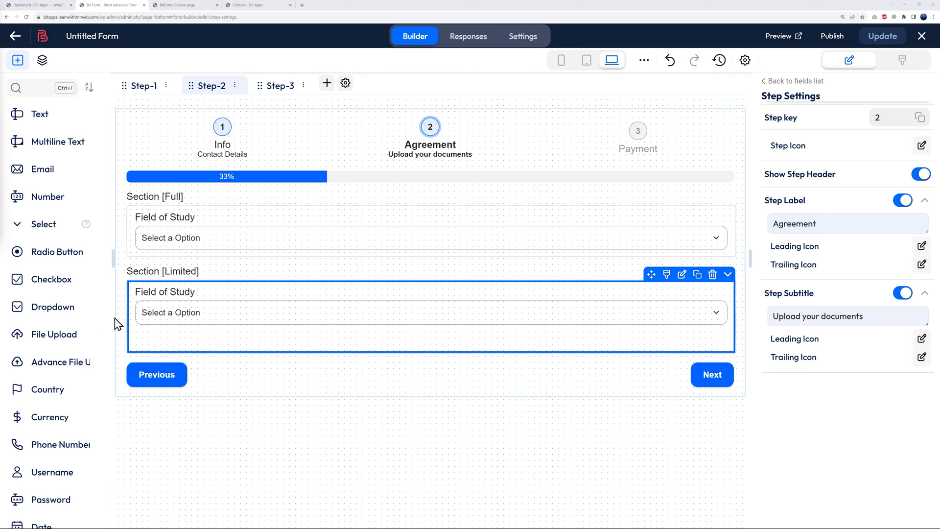
drag(61, 283, 231, 395)
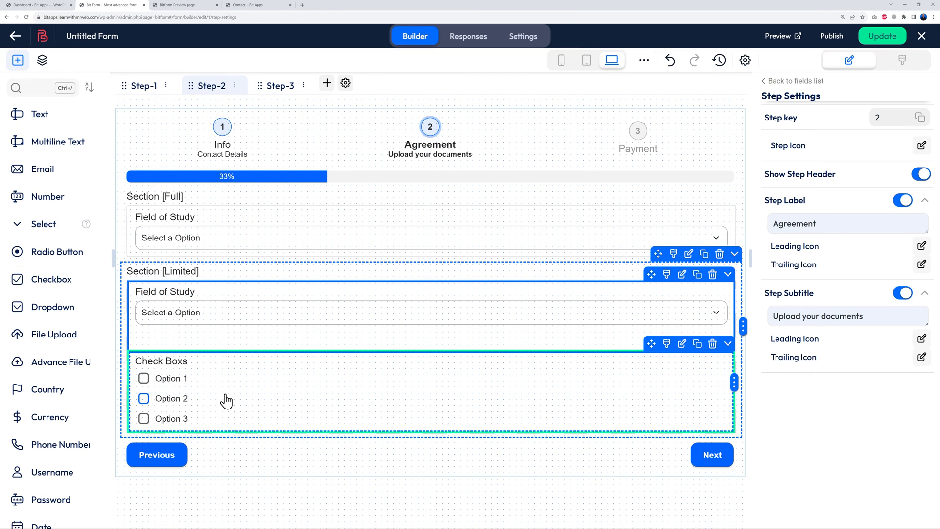
click(304, 422)
scroll(281, 453, down, 2)
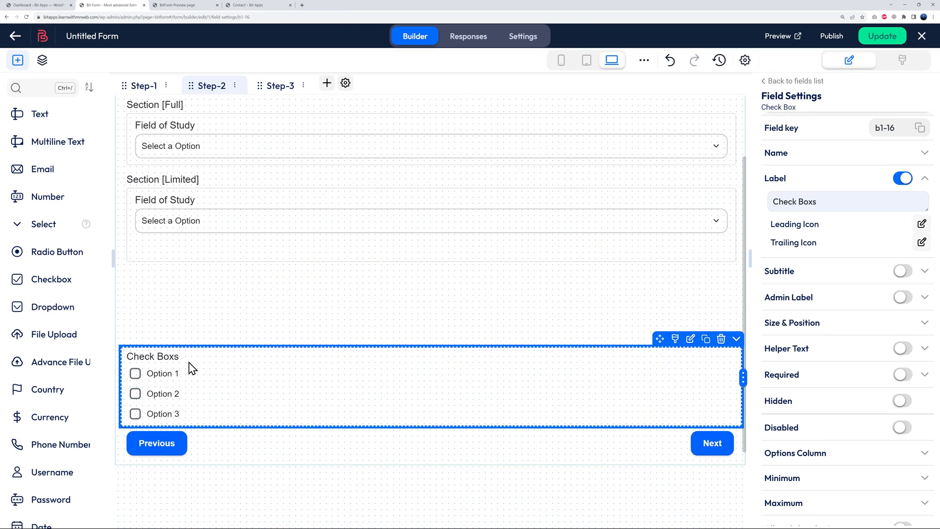
scroll(191, 368, up, 2)
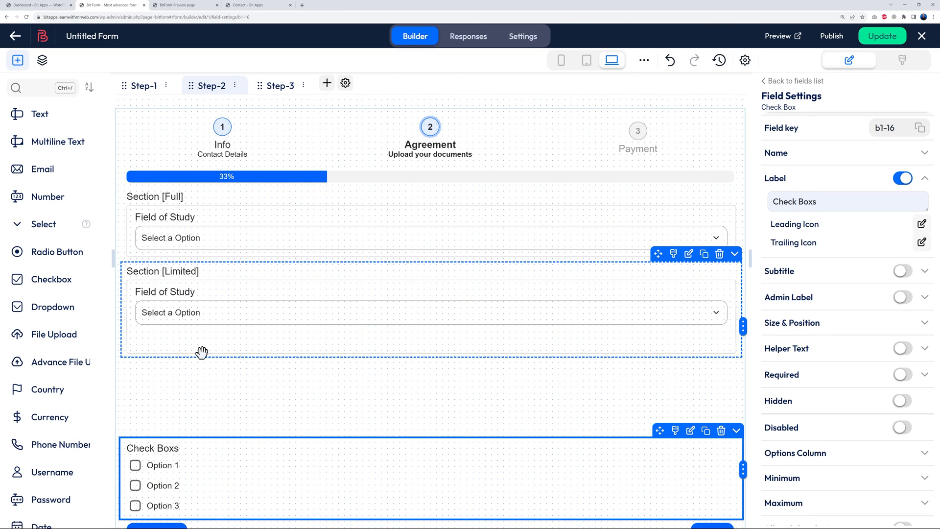
Set the checkbox field's label to "By ticking this box you agree with our T&C's"
scroll(369, 465, down, 2)
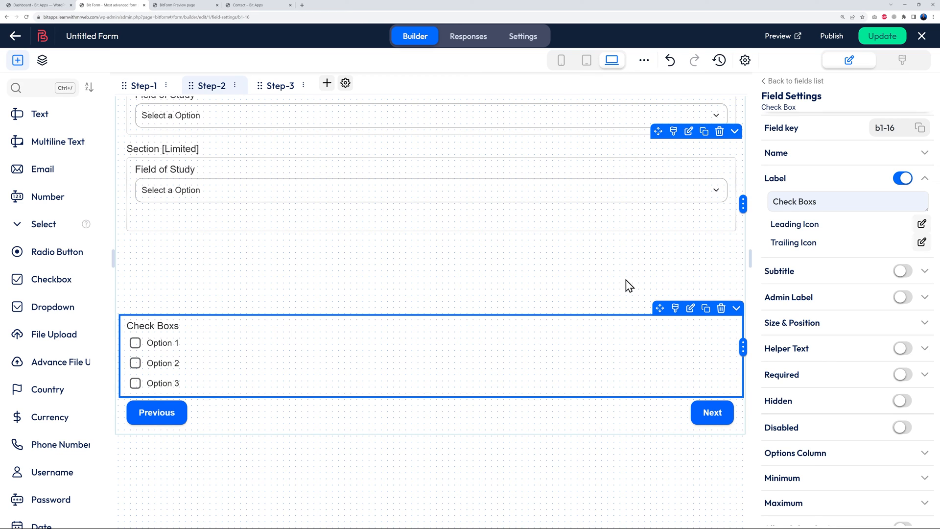
click(825, 201)
drag(825, 201, 766, 208)
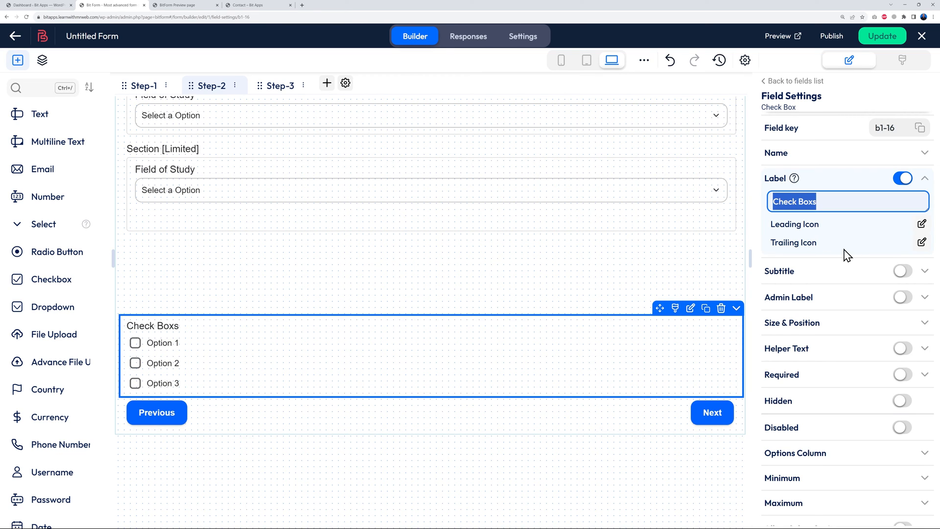
text(By ticking this box you agree with our T&C's)
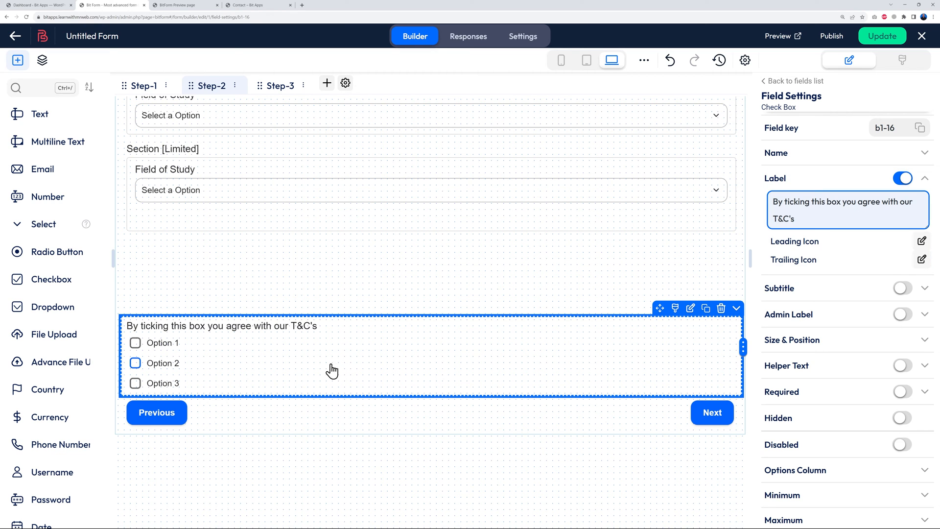
Delete the checkbox field's Option 3 and Option 2, and relabel the remaining option "Yes, I agree with your T&C's"
scroll(818, 396, down, 5)
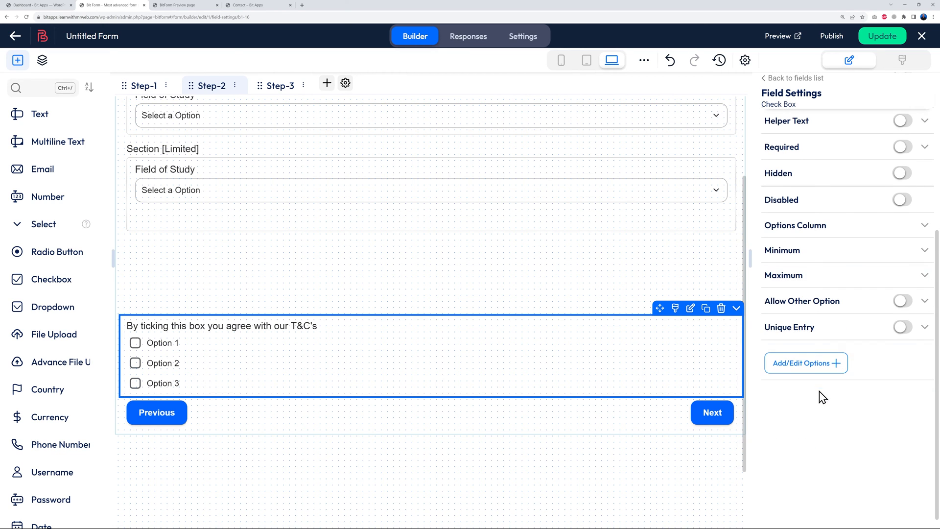
click(836, 367)
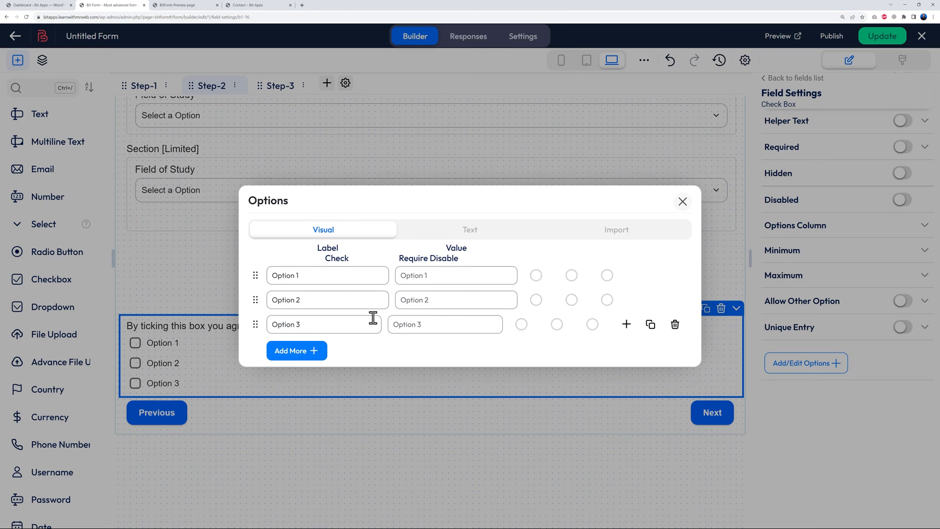
click(675, 325)
click(674, 307)
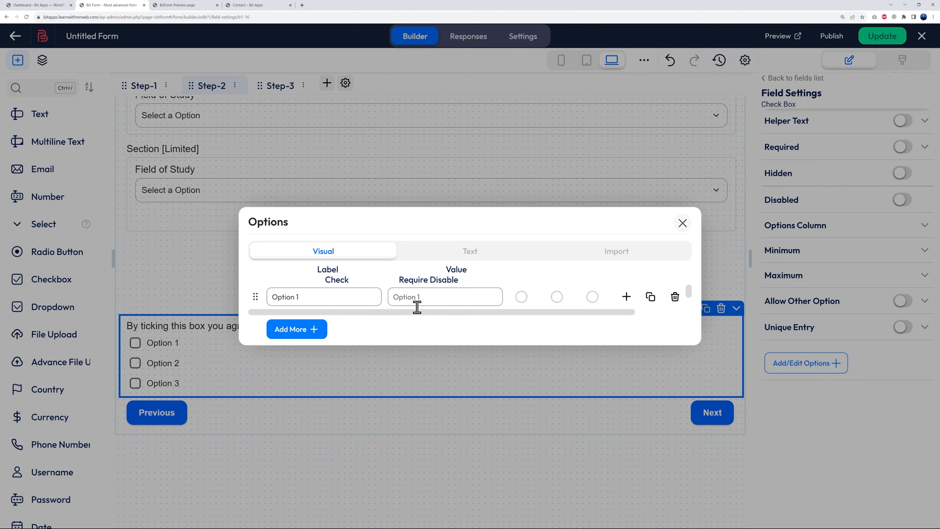
drag(340, 296, 268, 297)
text(Yes, I agree with your T&C's)
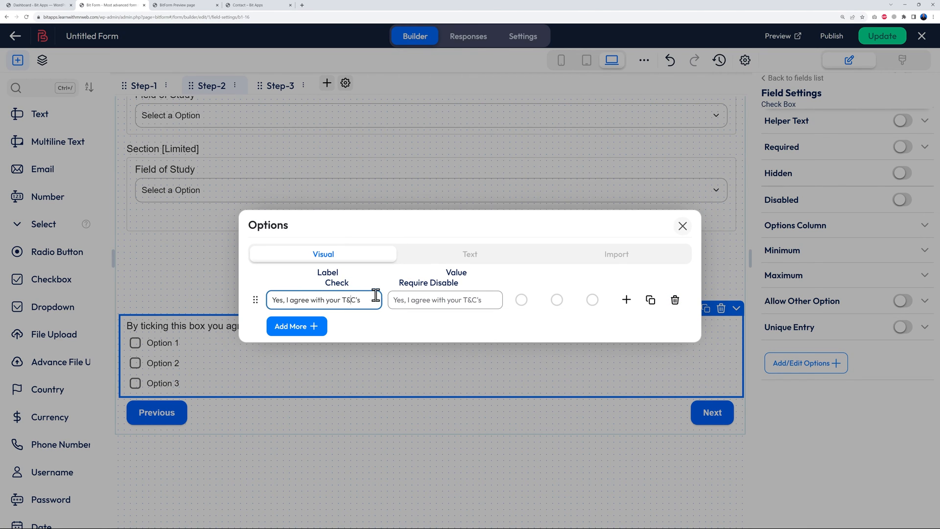
click(682, 225)
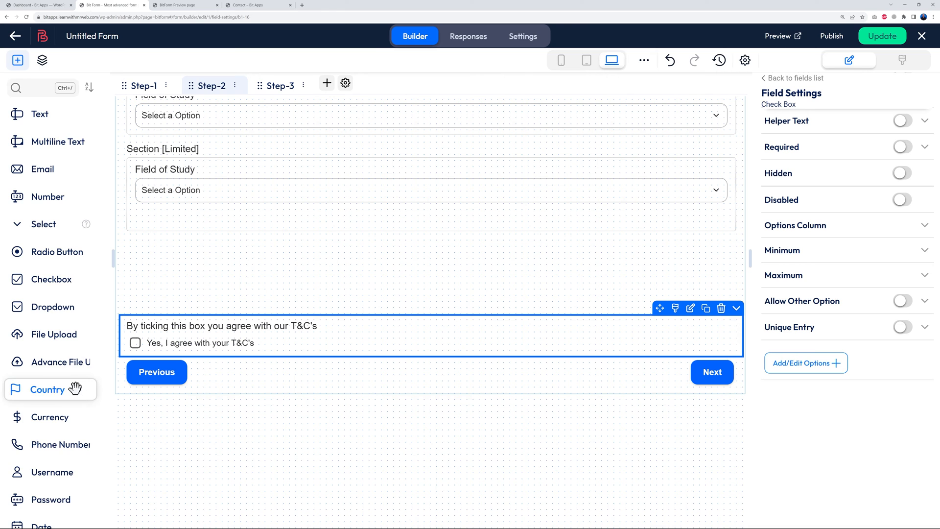
Add a Signature field below the terms-and-conditions checkbox in Step-2
scroll(75, 388, down, 8)
scroll(84, 407, down, 4)
scroll(72, 409, down, 3)
mouse_move(69, 406)
mouse_down()
mouse_move(147, 373)
mouse_move(206, 390)
mouse_up()
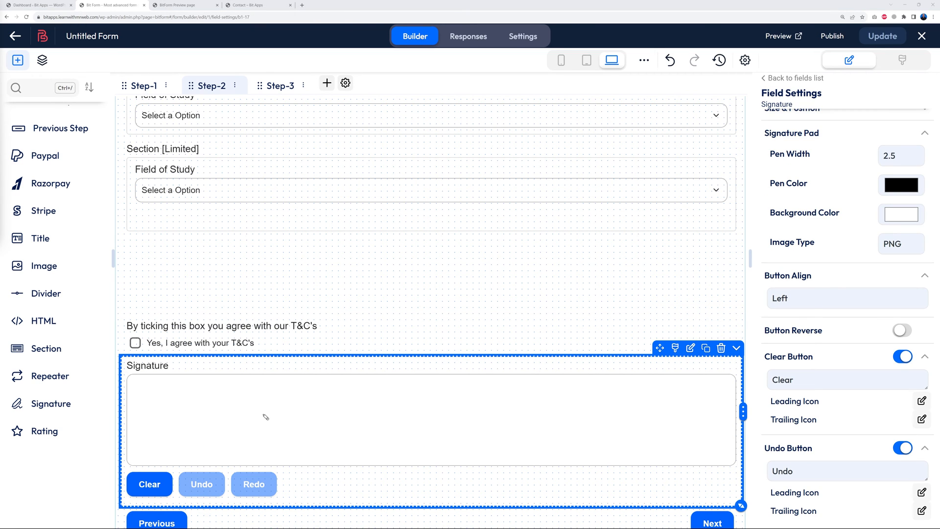
Try out the signature pad by drawing a test signature, clearing it and drawing another
mouse_move(285, 388)
mouse_down()
mouse_move(231, 448)
mouse_move(319, 413)
mouse_move(576, 421)
mouse_up()
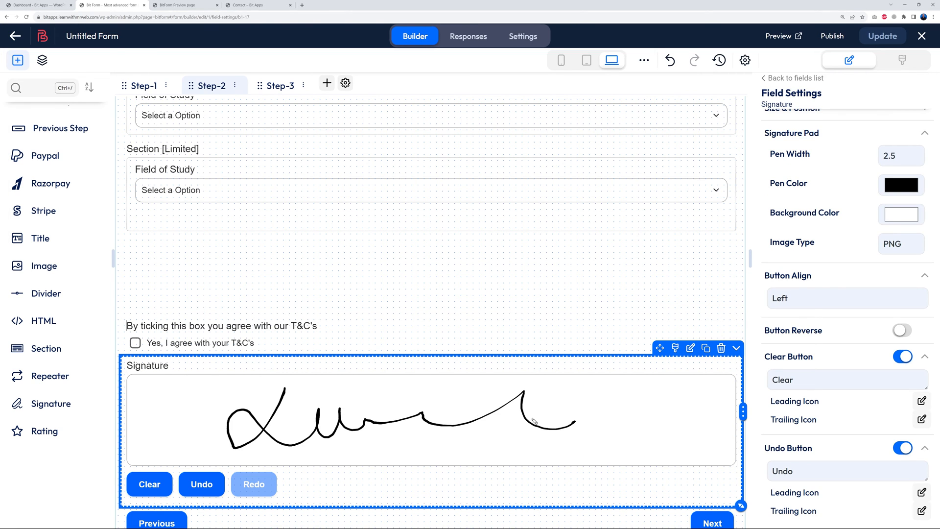
drag(469, 444, 470, 442)
drag(559, 417, 642, 412)
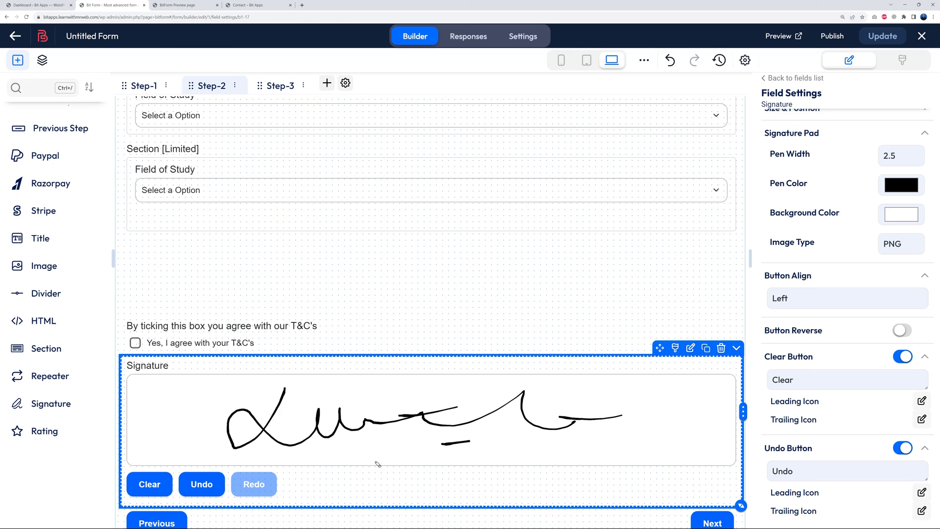
click(141, 488)
drag(293, 392, 231, 438)
mouse_move(289, 420)
mouse_down()
mouse_move(353, 434)
mouse_move(514, 406)
mouse_move(649, 427)
mouse_up()
drag(639, 433, 524, 443)
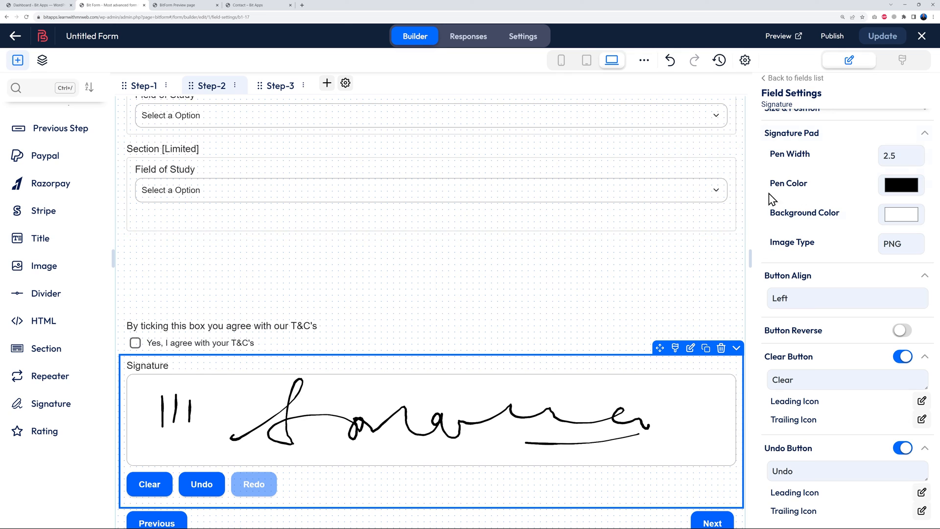
Set the signature pad's pen width to 5 and draw a test signature with it
double_click(901, 158)
text(5)
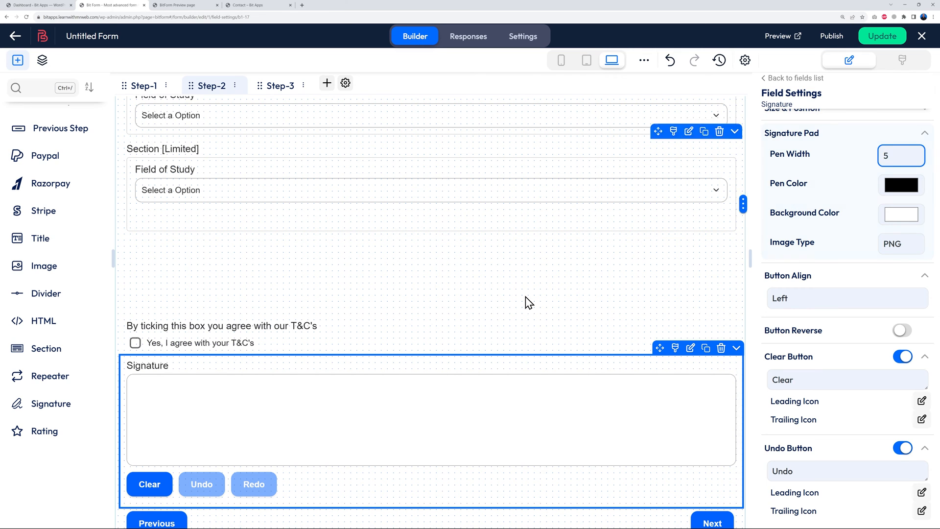
mouse_move(238, 387)
mouse_down()
mouse_move(213, 432)
mouse_move(318, 429)
mouse_move(402, 412)
mouse_move(601, 438)
mouse_up()
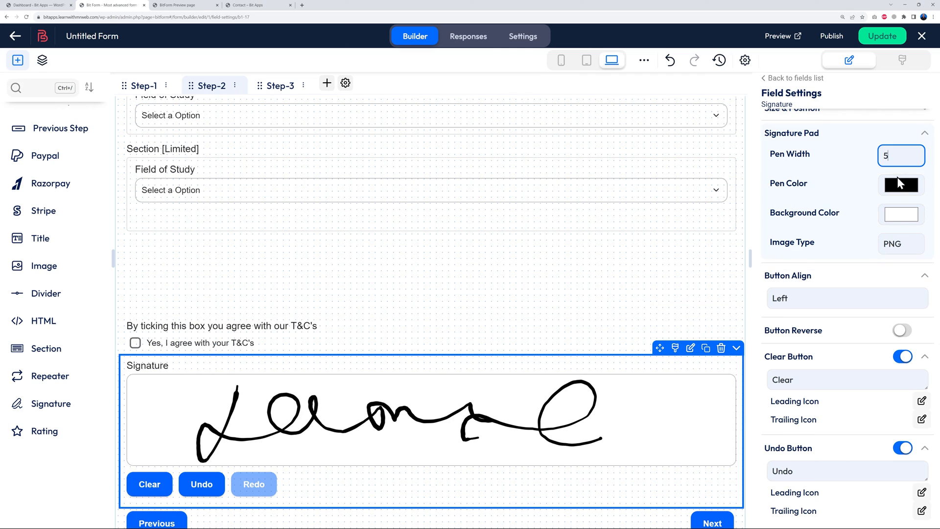
Set the signature pad's pen width to 3 and look over its pen color and image type options
text(3)
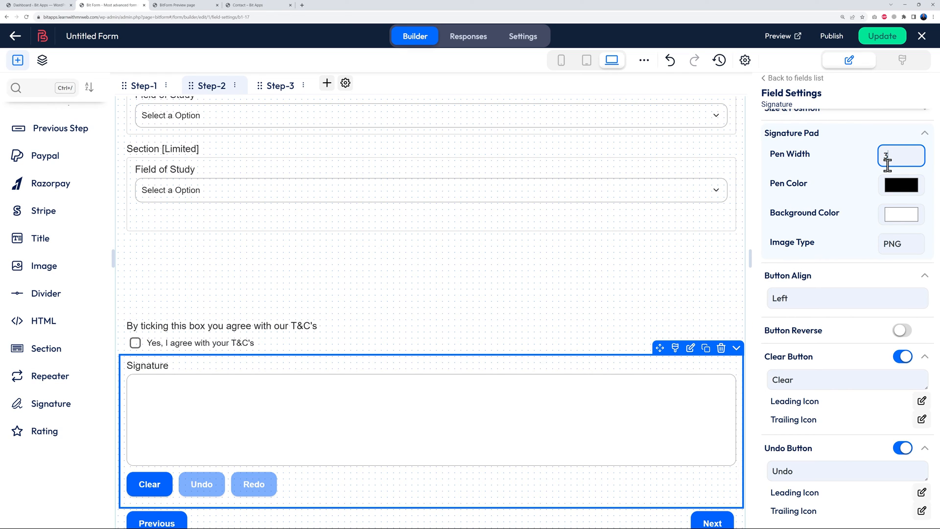
click(863, 202)
click(904, 187)
click(903, 184)
click(902, 251)
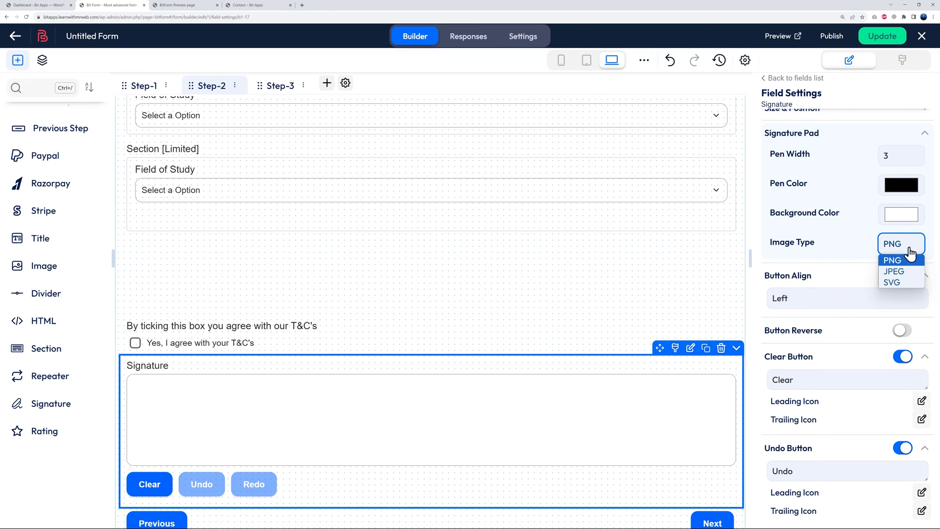
click(864, 245)
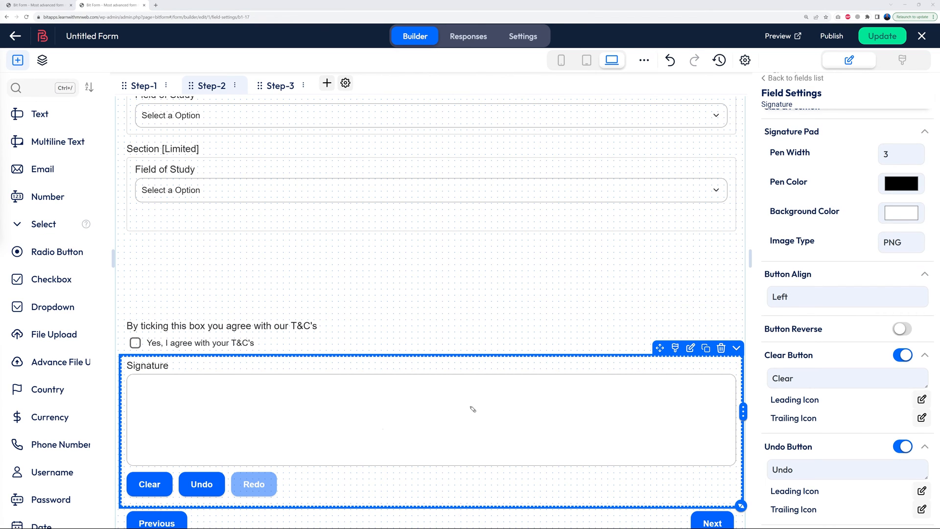
Add an Advanced File Upload field between Section [Limited] and the terms-and-conditions checkbox
scroll(473, 408, up, 3)
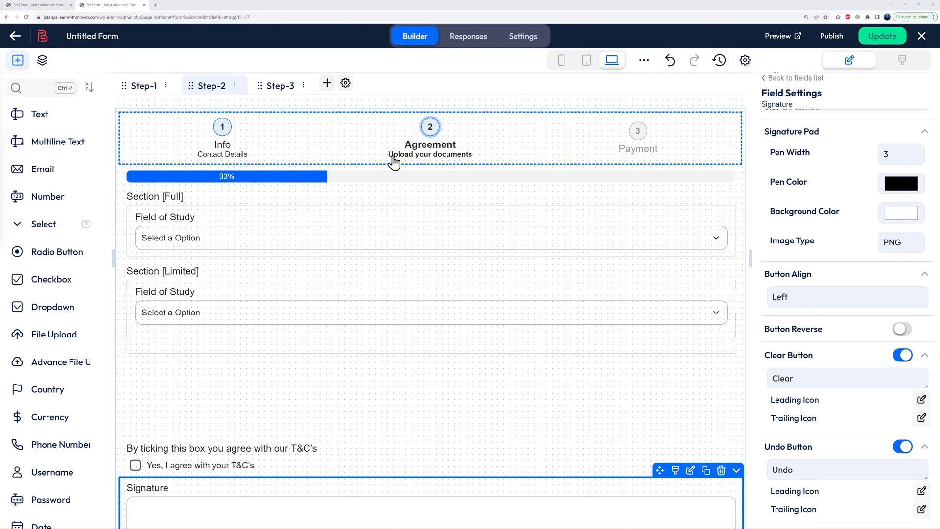
scroll(397, 411, down, 1)
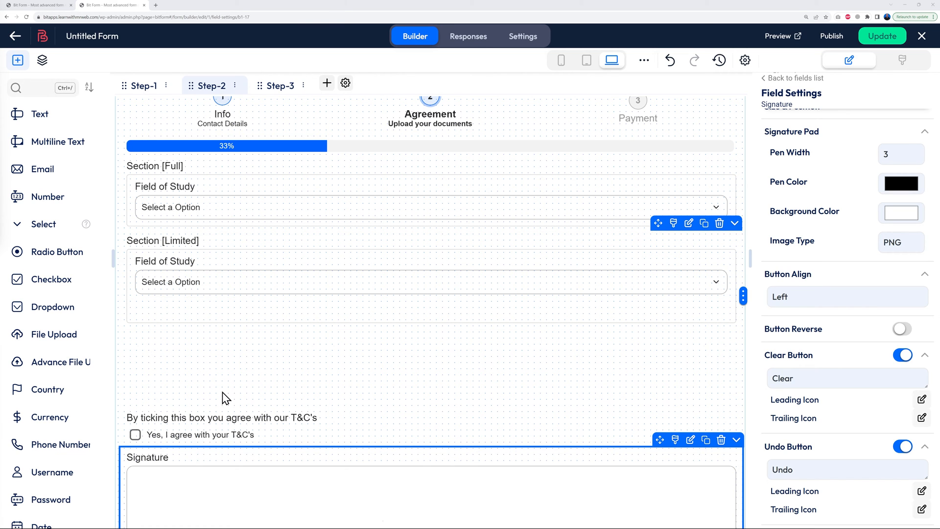
drag(66, 361, 210, 396)
scroll(429, 385, down, 2)
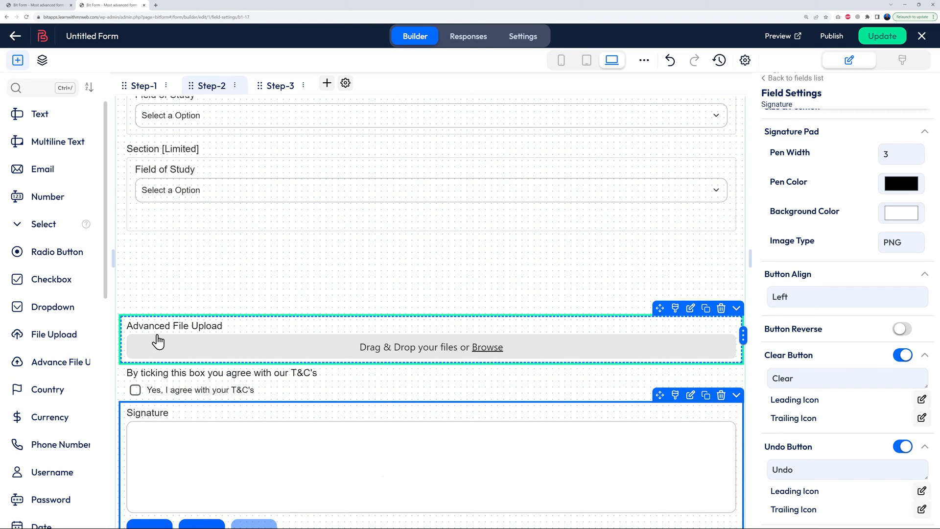
Set the Advanced File Upload field's label to "Proof of Address"
click(297, 331)
scroll(832, 210, up, 5)
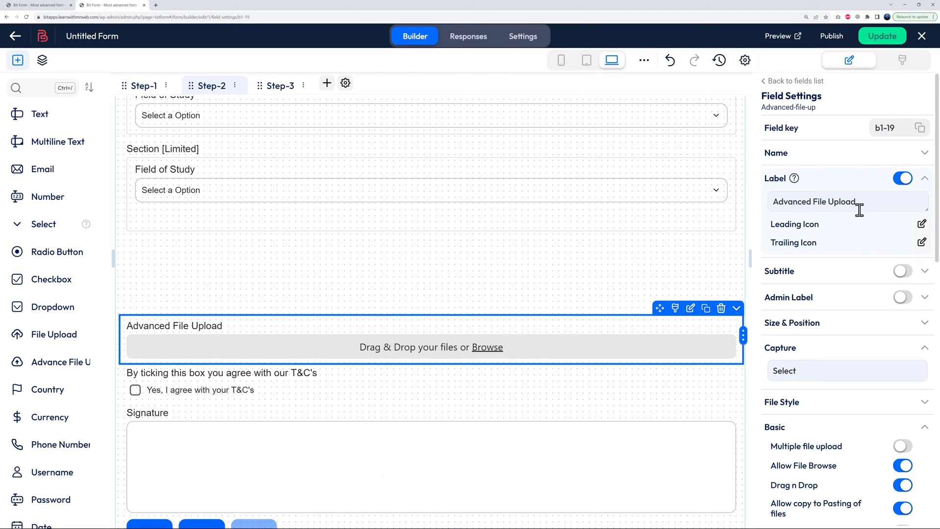
triple_click(864, 203)
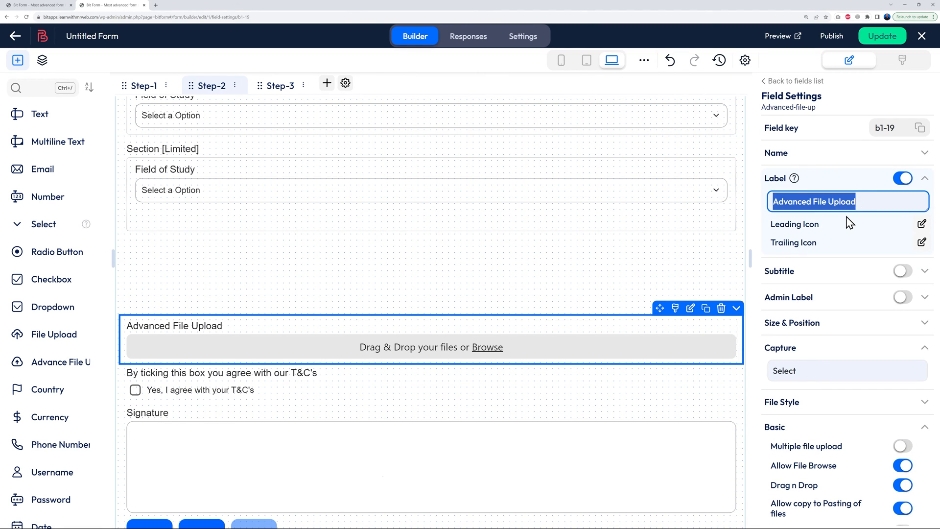
text(Proof of Address)
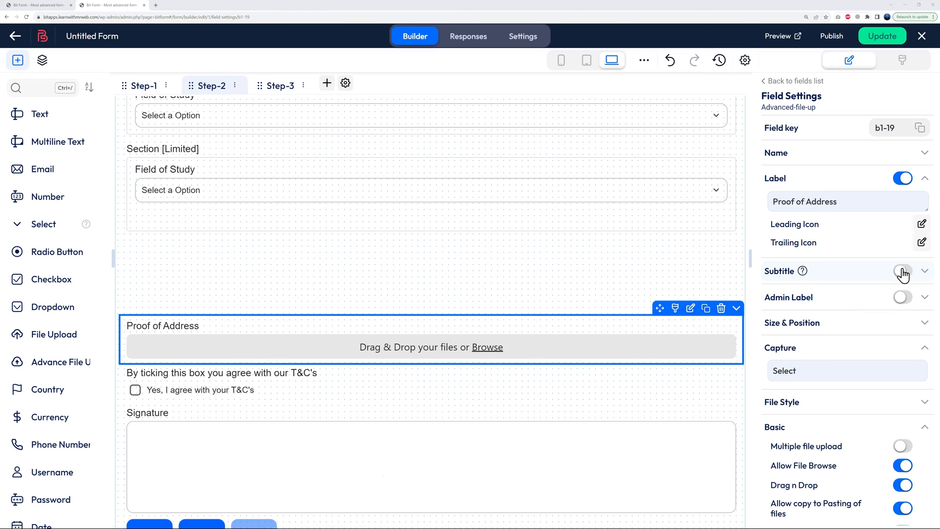
Enable the upload field's subtitle with the text "Please upload a proof of address e.g. recent bill max 3 months old."
click(903, 272)
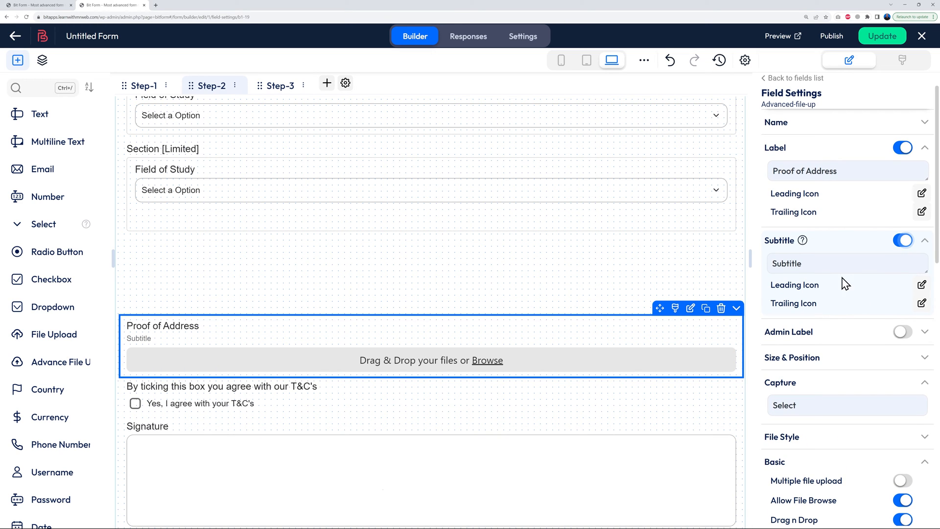
double_click(837, 266)
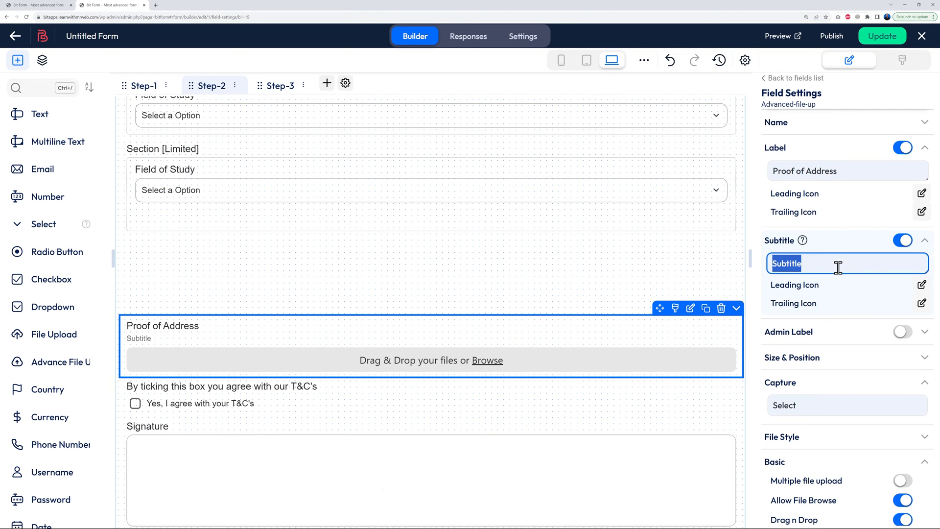
text(Please upload a proof of address e.g. recent bill max 3 months old.)
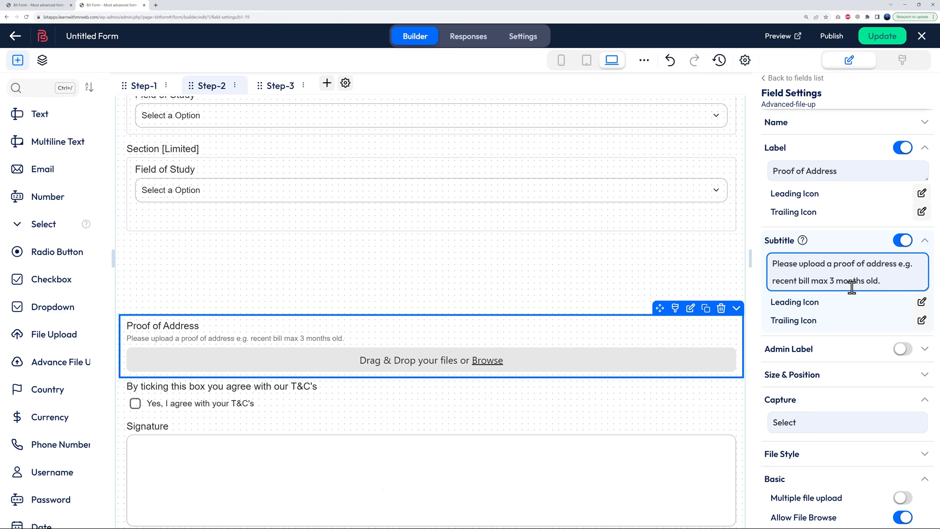
Search the icons for "upload" and save the solid arrow-over-tray icon as the subtitle's leading icon
click(922, 304)
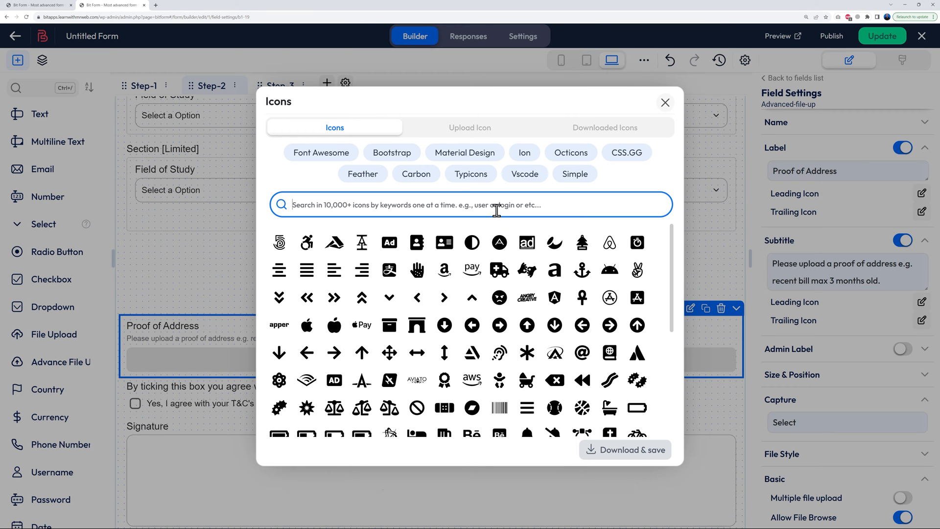
text(upload)
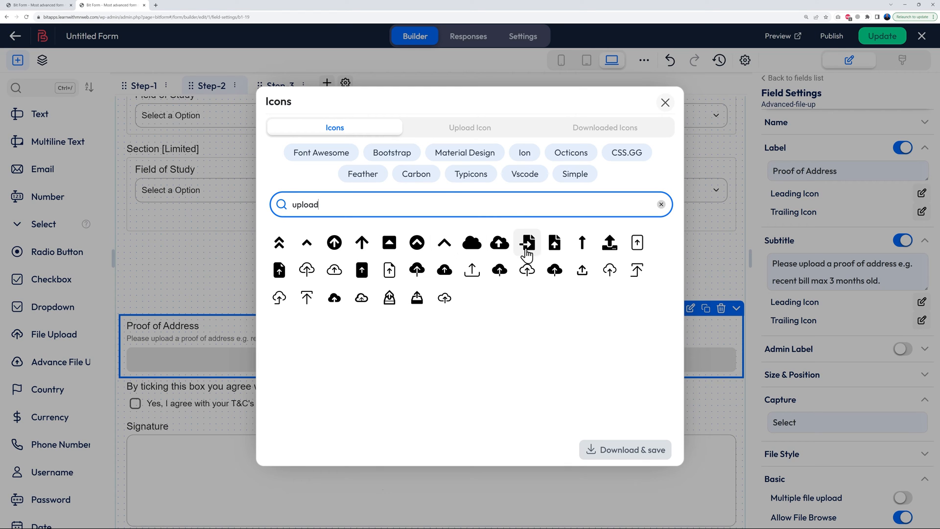
click(611, 245)
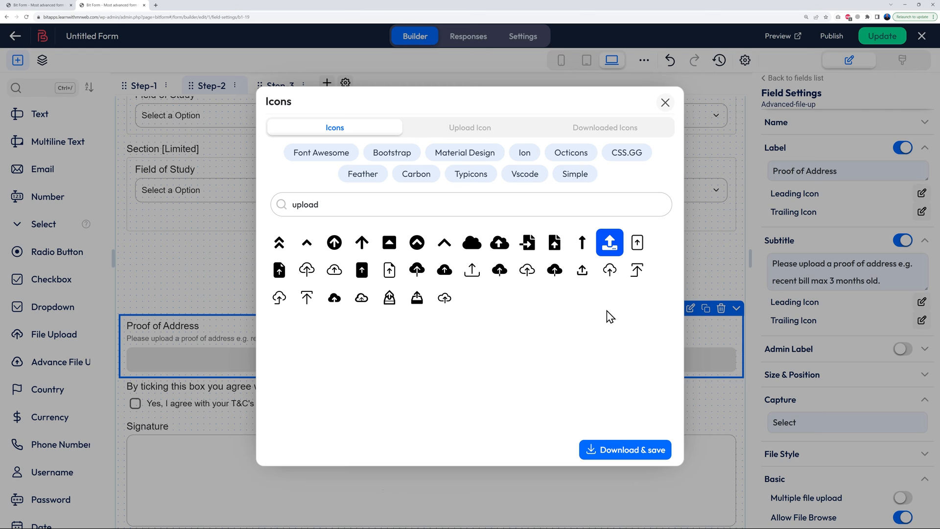
click(637, 453)
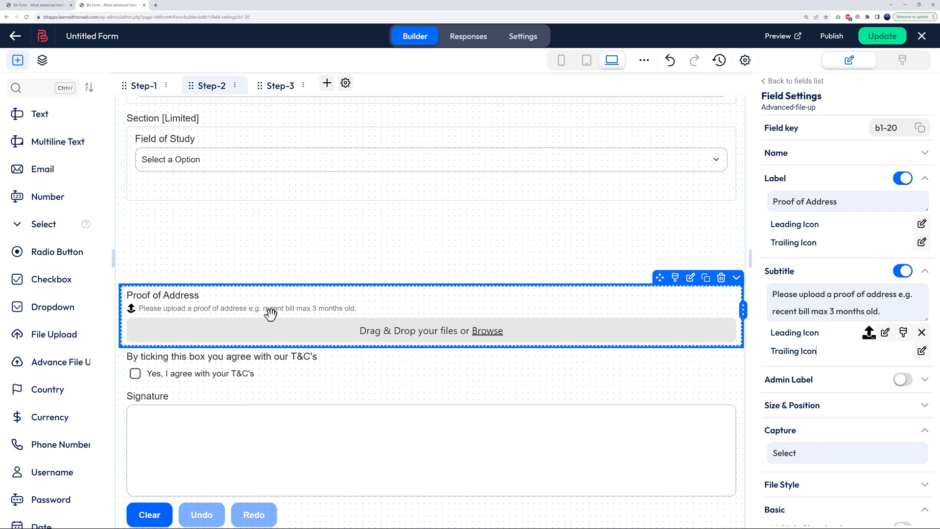
Enable multiple file upload for the Proof of Address field and test its file browser without choosing a file
scroll(749, 237, down, 2)
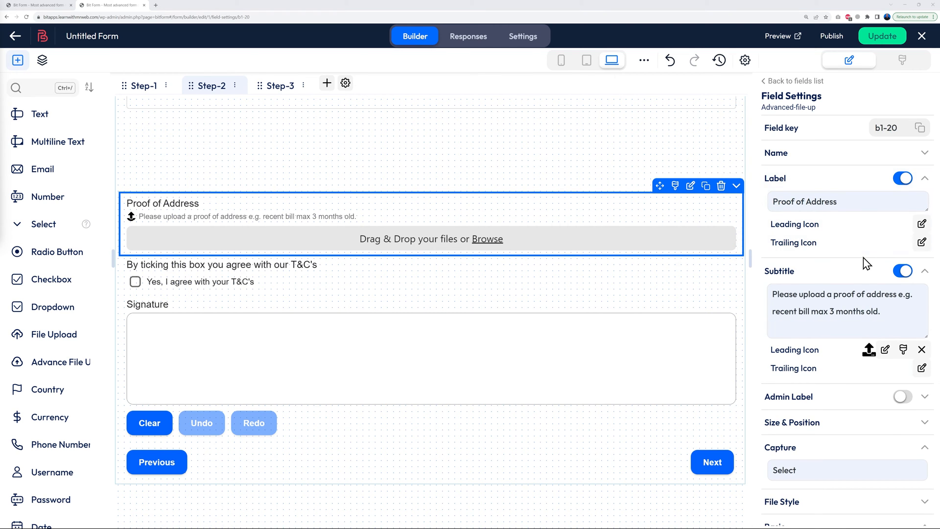
scroll(862, 274, down, 5)
scroll(872, 270, down, 3)
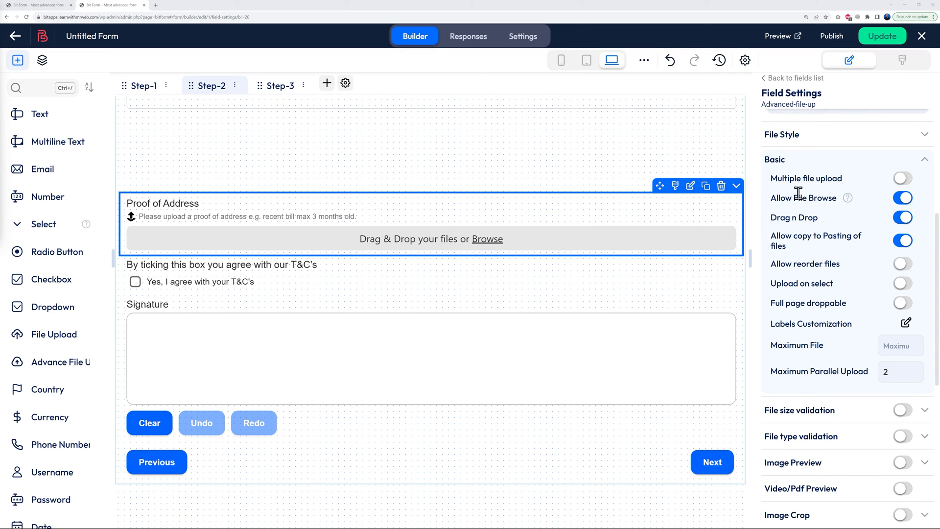
click(905, 184)
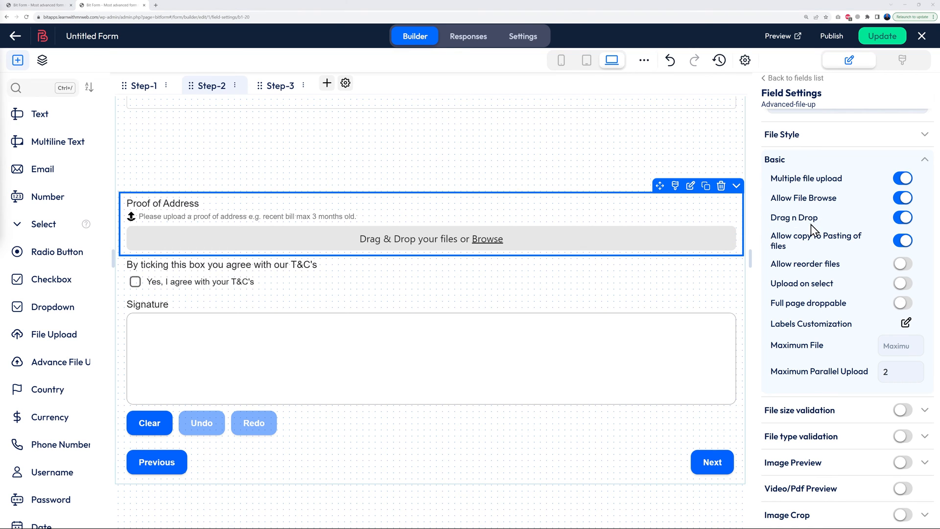
click(377, 243)
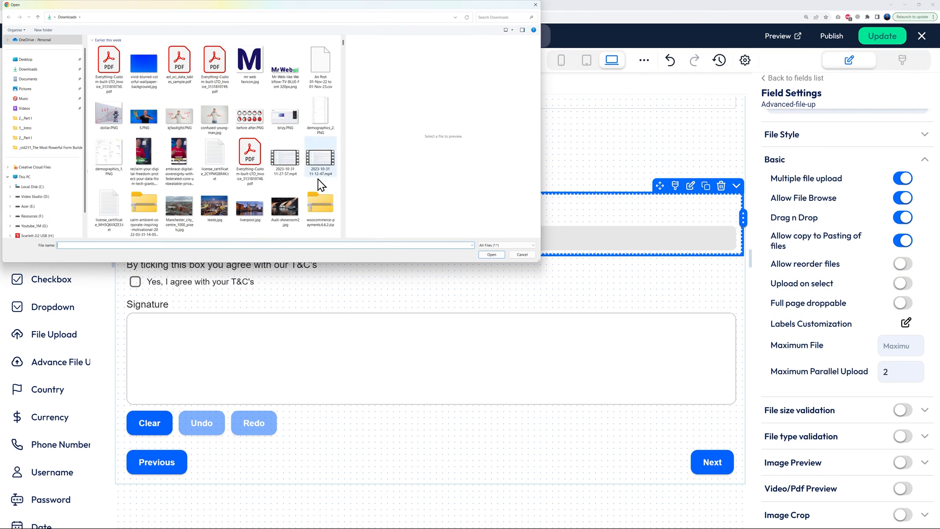
click(522, 255)
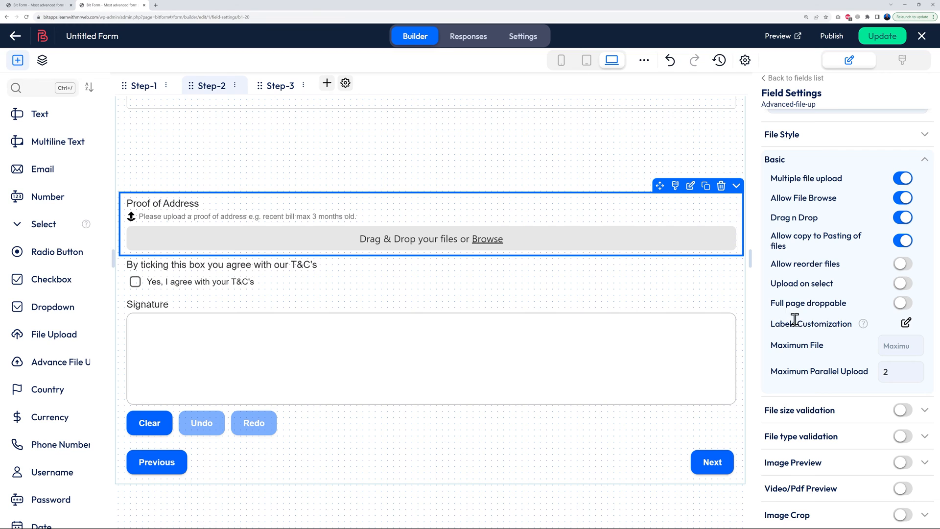
Enable file type validation for the upload field, look through the allowed file MIME types, and disable the validation again
scroll(849, 310, down, 1)
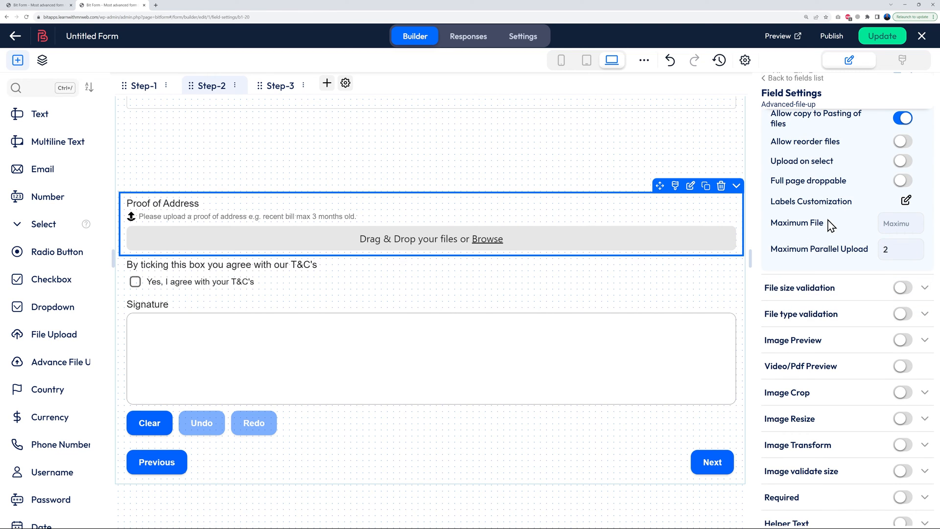
scroll(862, 301, down, 2)
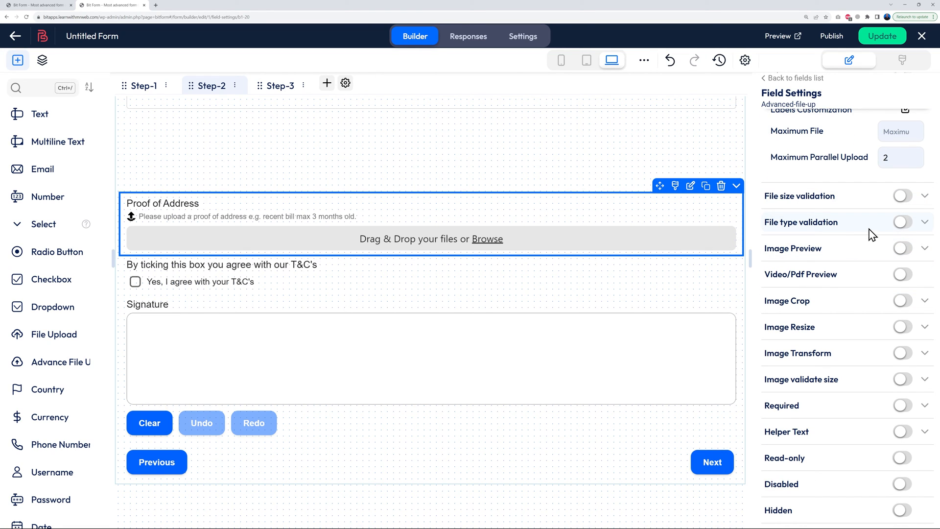
click(902, 223)
click(915, 265)
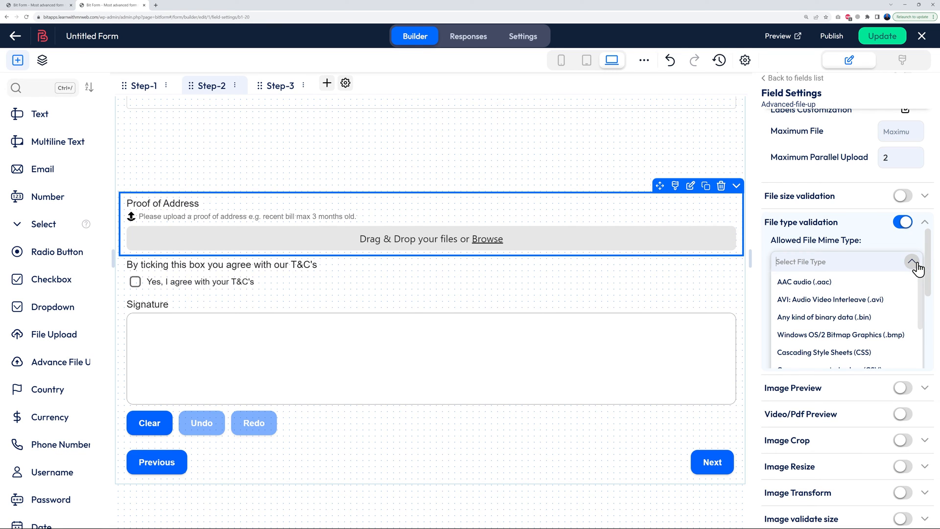
scroll(900, 306, down, 3)
scroll(900, 305, down, 1)
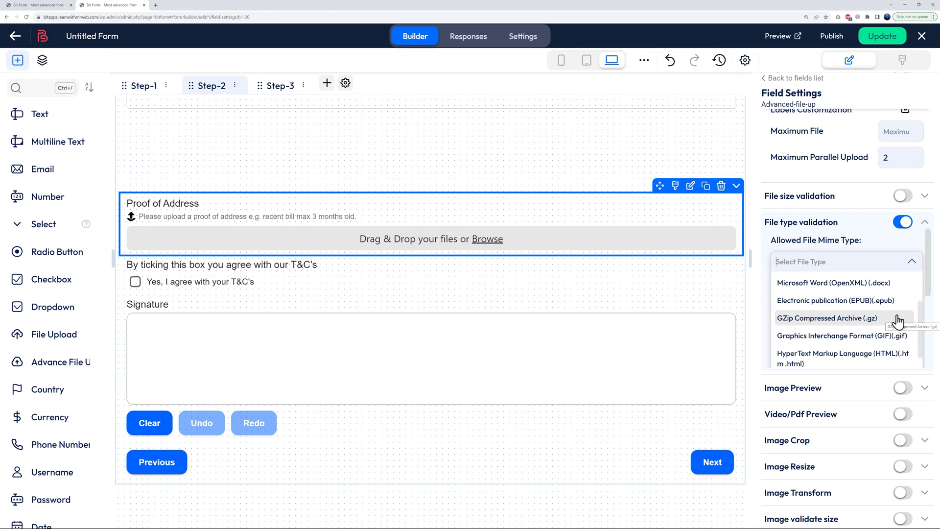
scroll(904, 328, down, 5)
scroll(890, 336, down, 3)
scroll(891, 336, up, 4)
scroll(891, 336, up, 4)
scroll(887, 330, up, 3)
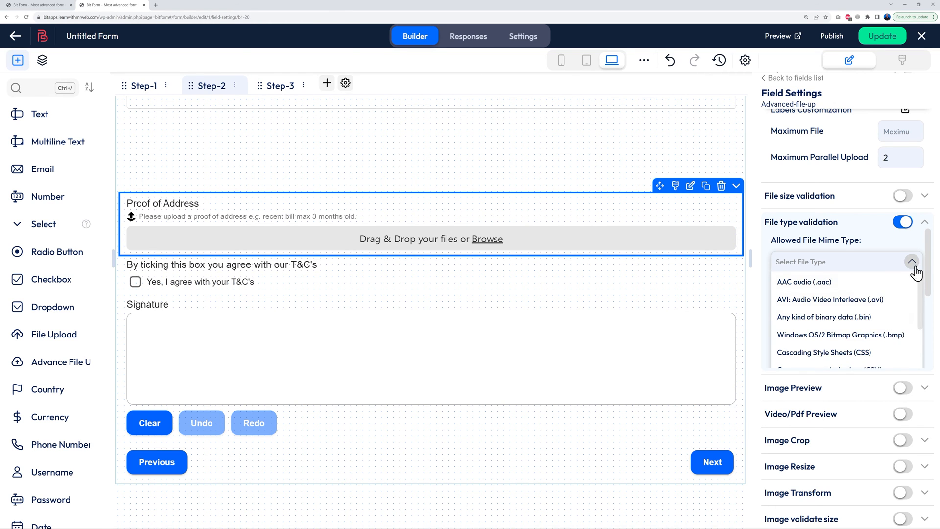
click(912, 262)
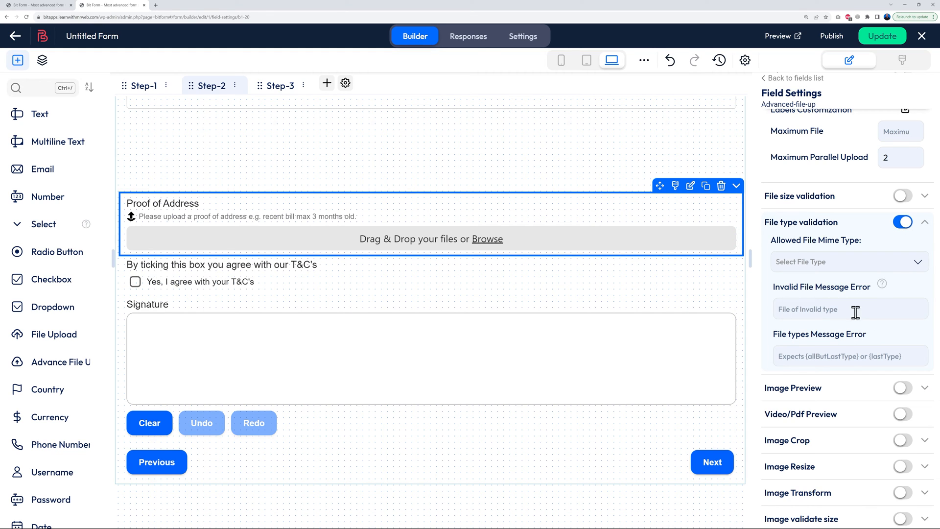
click(905, 223)
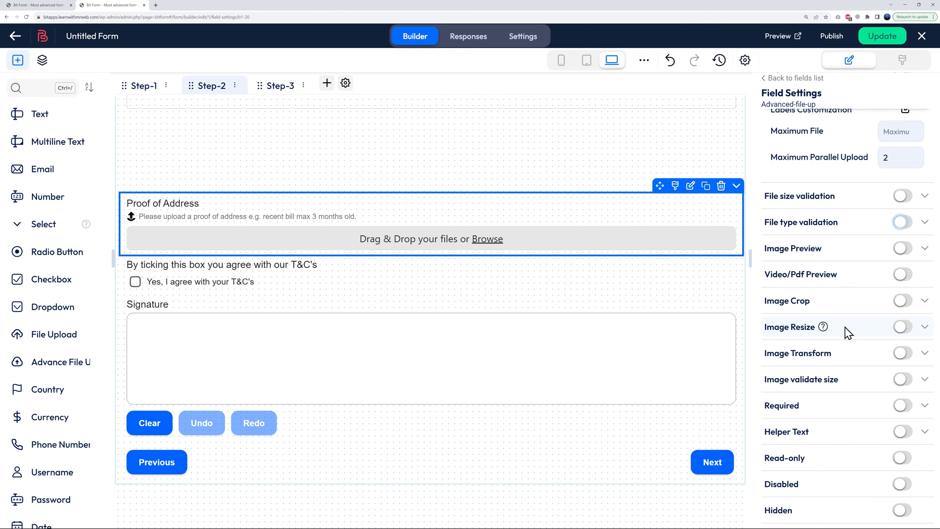
scroll(846, 394, down, 1)
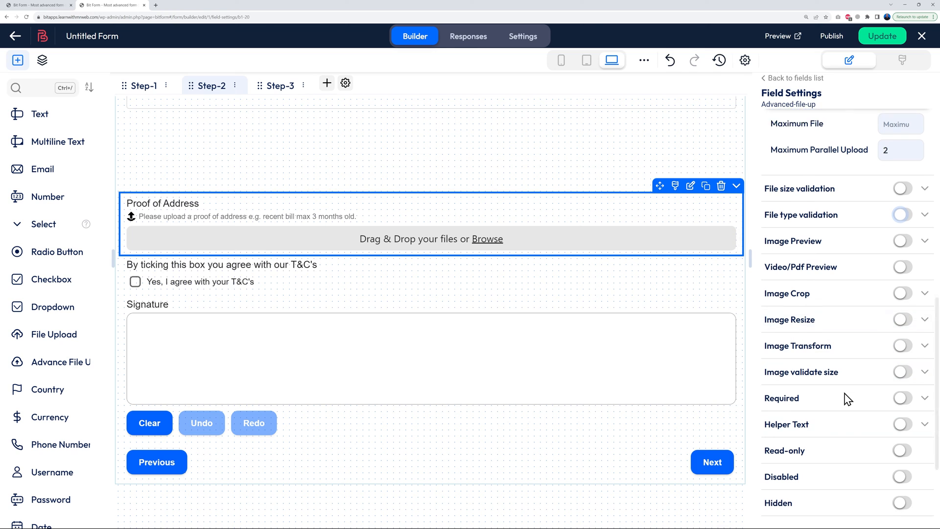
Review the Proof of Address field's settings and save the form with the changes made so far
scroll(867, 449, up, 5)
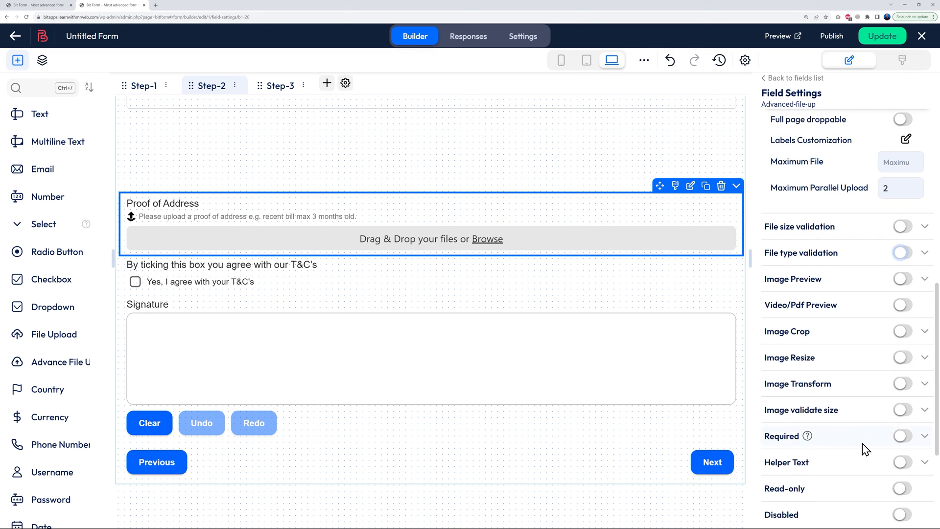
scroll(866, 448, up, 6)
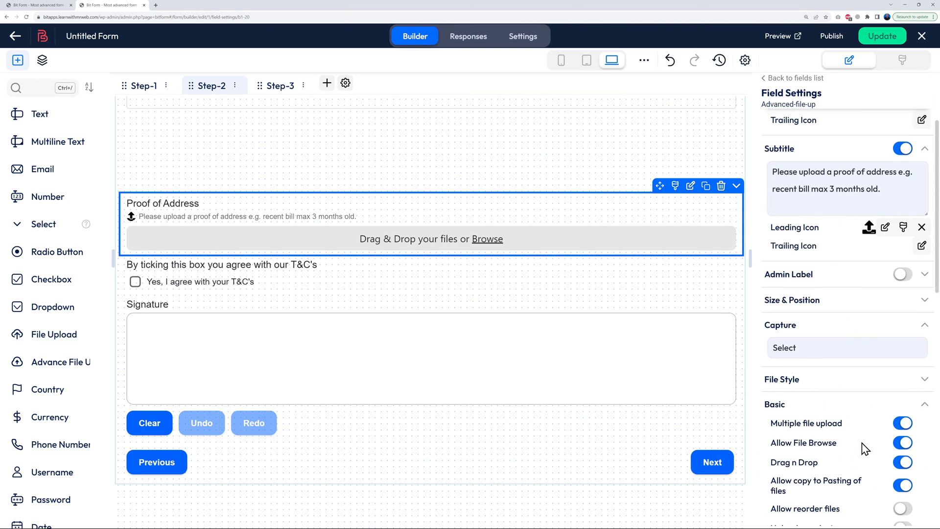
click(874, 37)
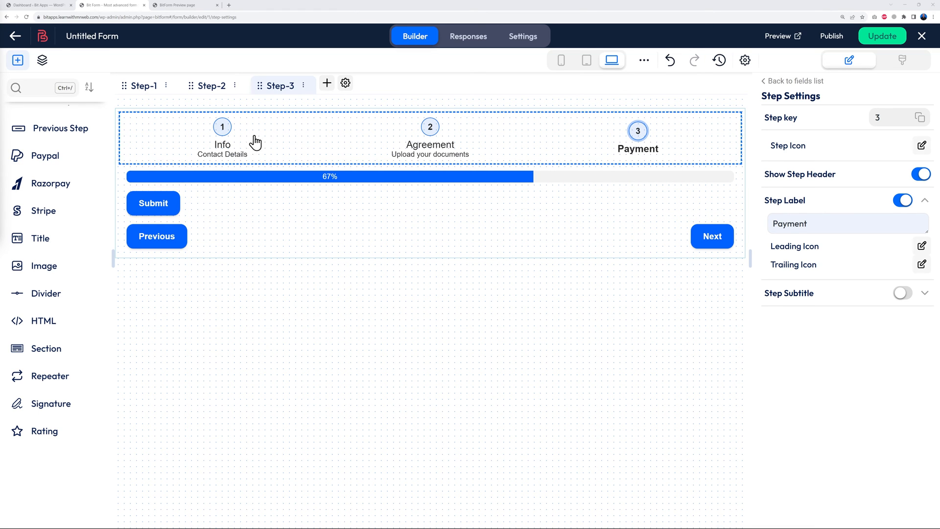
click(880, 36)
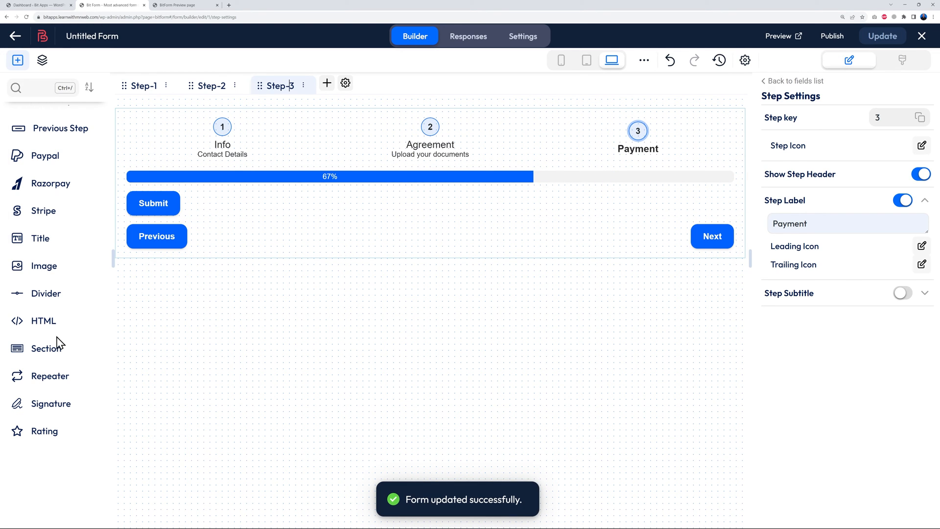
Open Bit Form's payment settings from the WordPress dashboard and list the payment gateways available for a new integration
scroll(61, 338, up, 2)
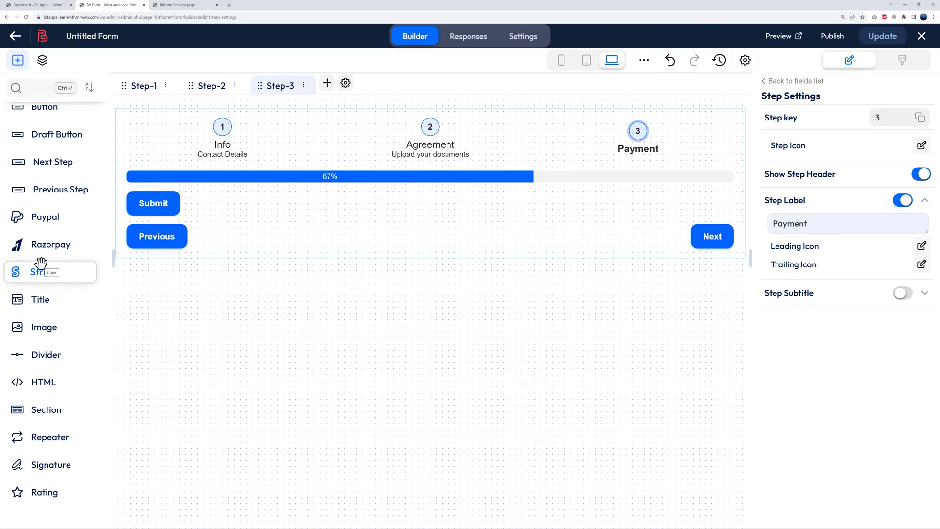
click(38, 5)
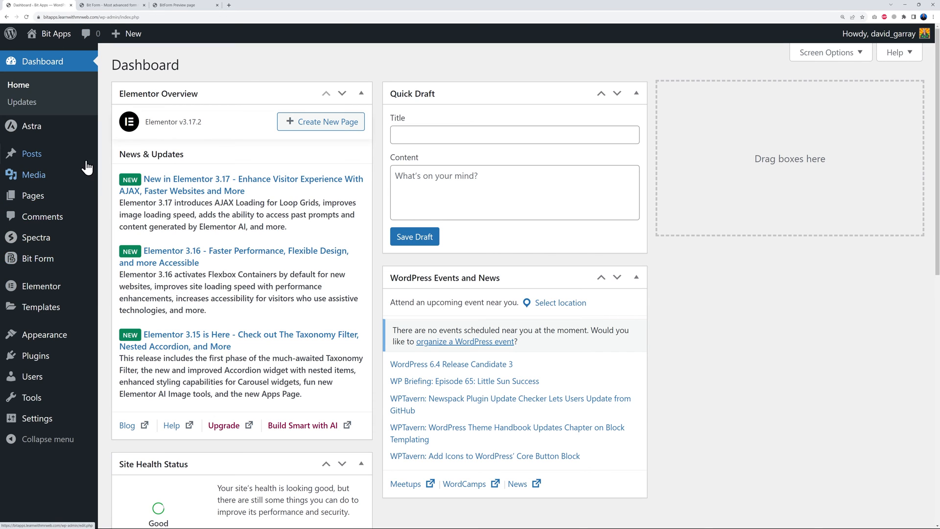
click(111, 264)
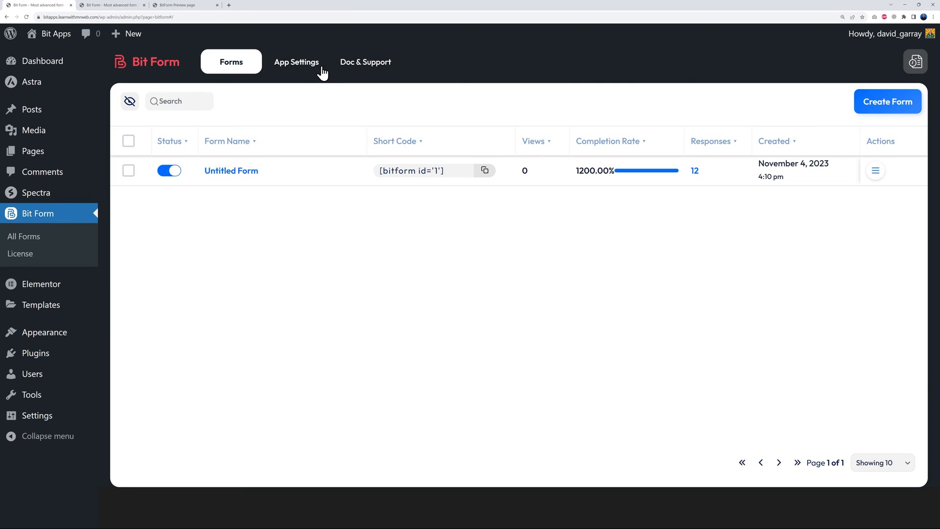
click(306, 70)
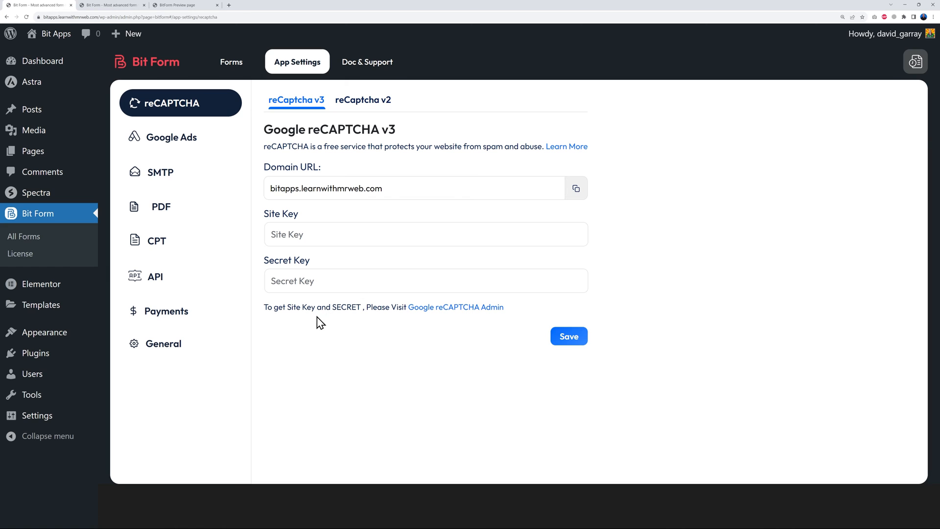
click(184, 318)
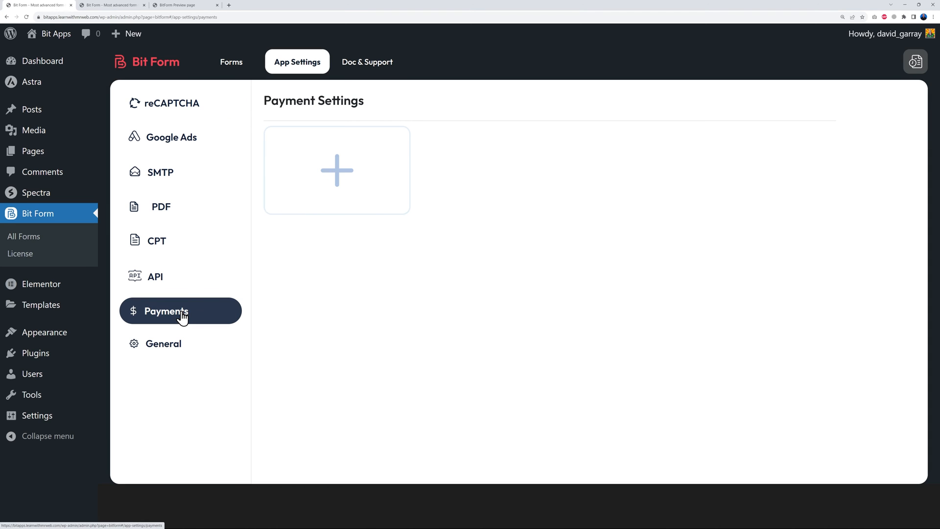
click(358, 185)
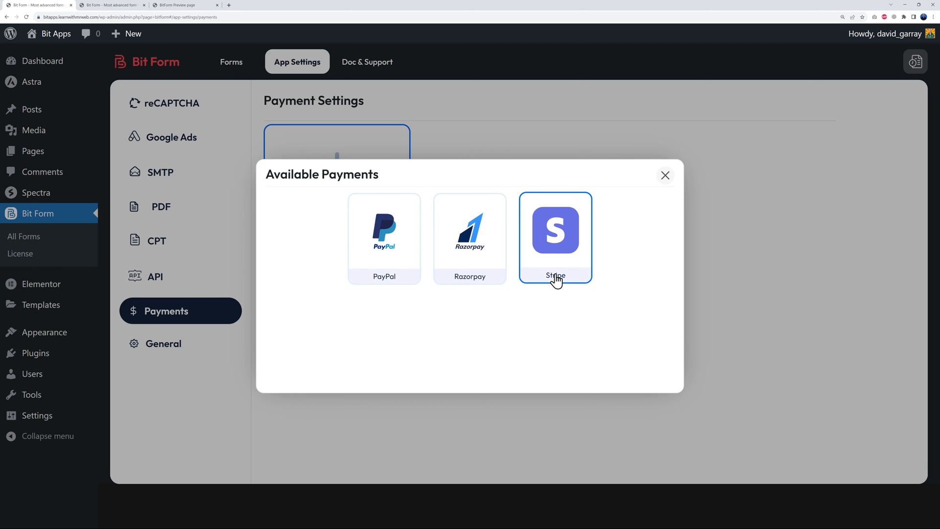
Examine the PayPal integration's Sandbox and Live modes and credentials, and the credentials required for Razorpay
click(387, 274)
click(373, 175)
click(434, 176)
click(374, 177)
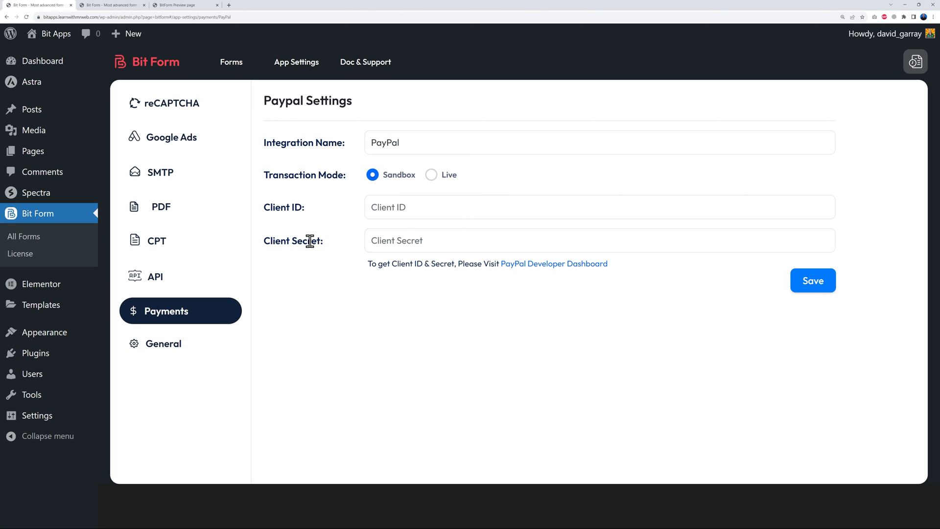
click(180, 321)
click(350, 183)
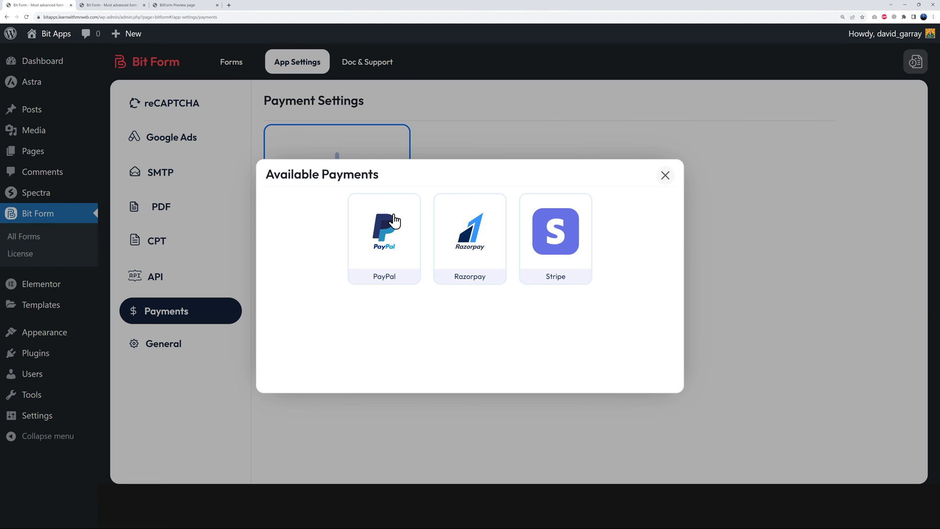
click(455, 240)
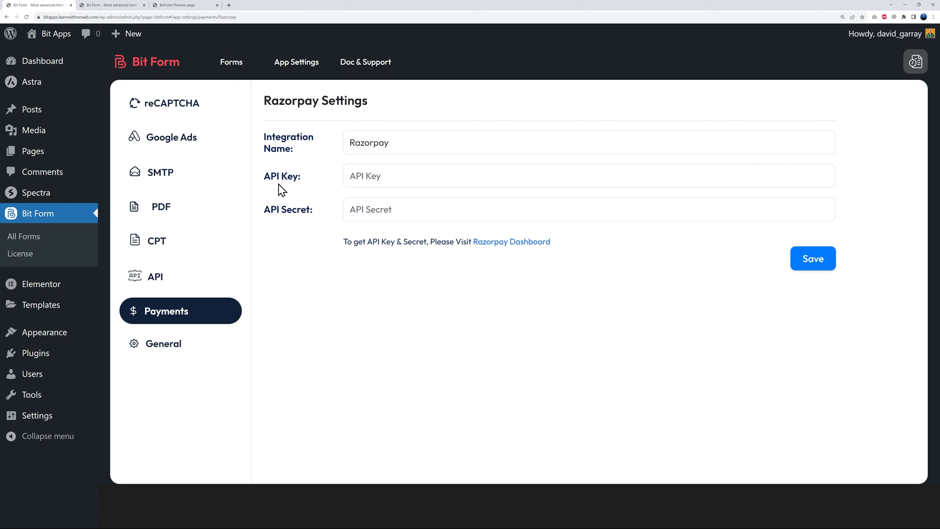
Start a Stripe payment integration, open its Developer Dashboard's API keys and switch the account to test mode
click(189, 319)
click(359, 203)
click(545, 257)
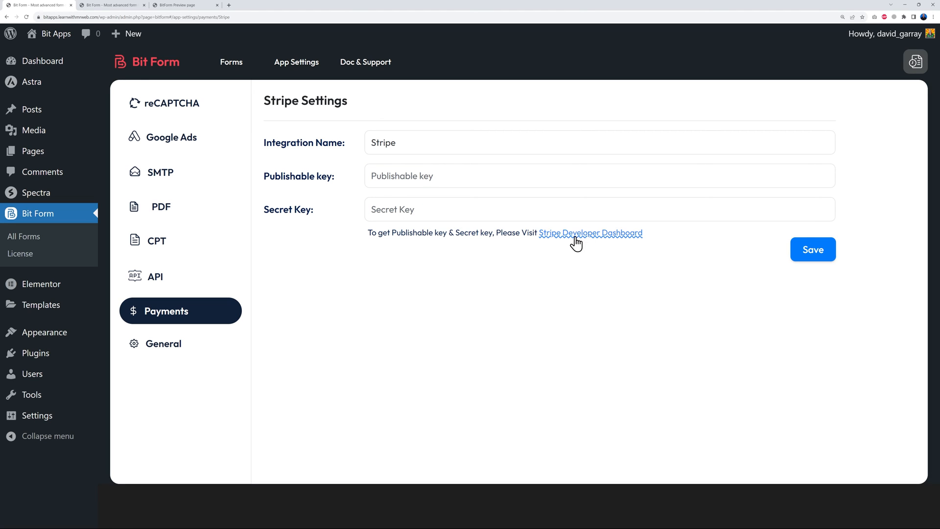
click(591, 239)
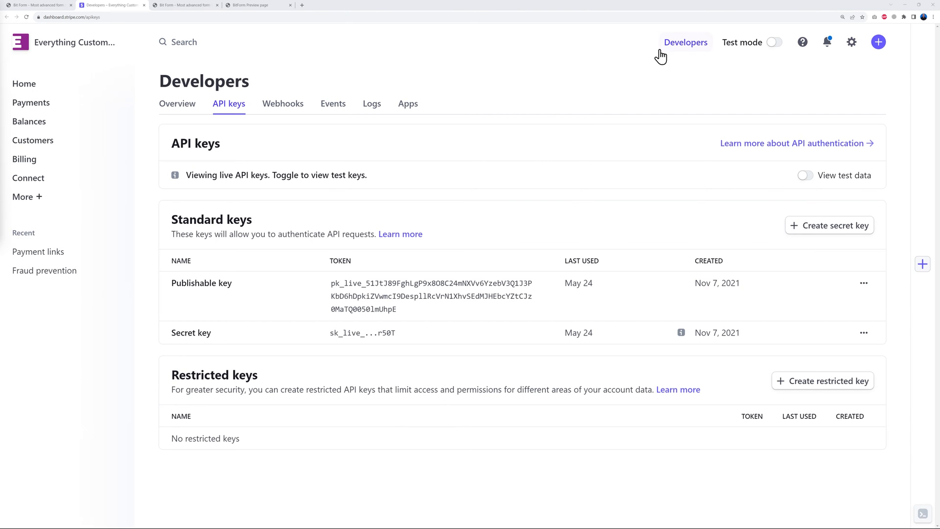
click(775, 44)
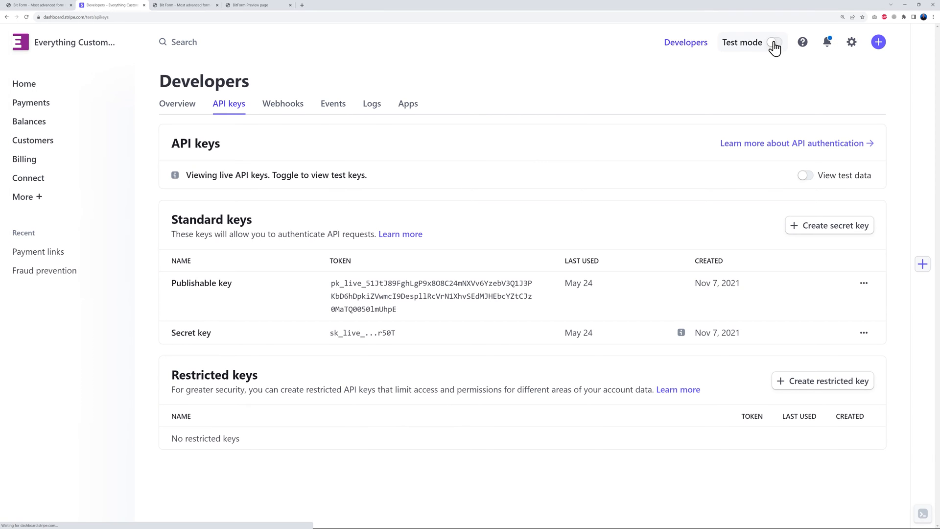
click(771, 46)
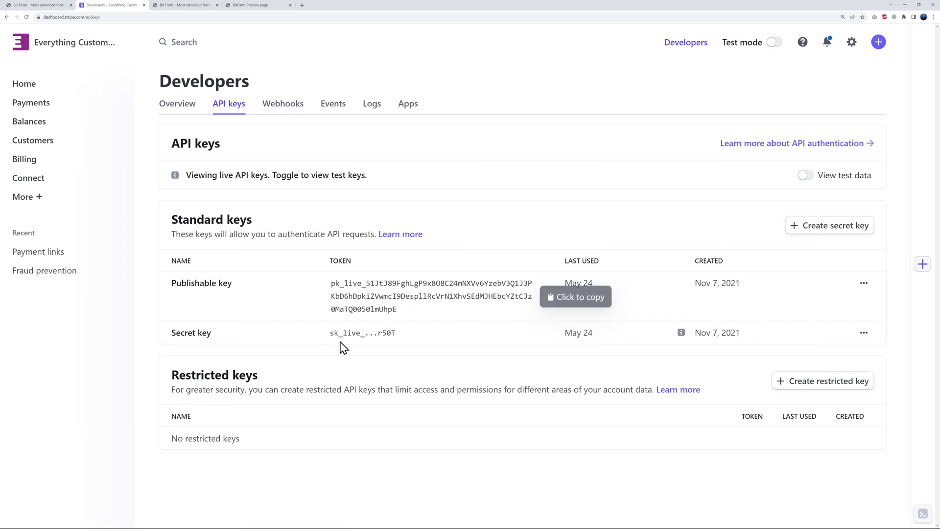
click(775, 45)
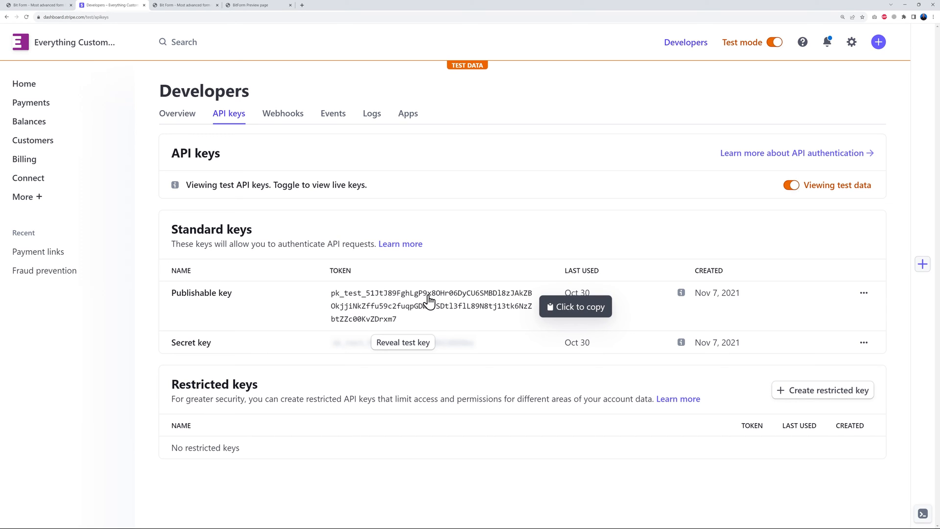
Copy the test publishable key from Stripe and paste it into the Stripe integration's Publishable key field
click(387, 309)
click(45, 6)
click(436, 176)
key(ctrl+v)
click(403, 212)
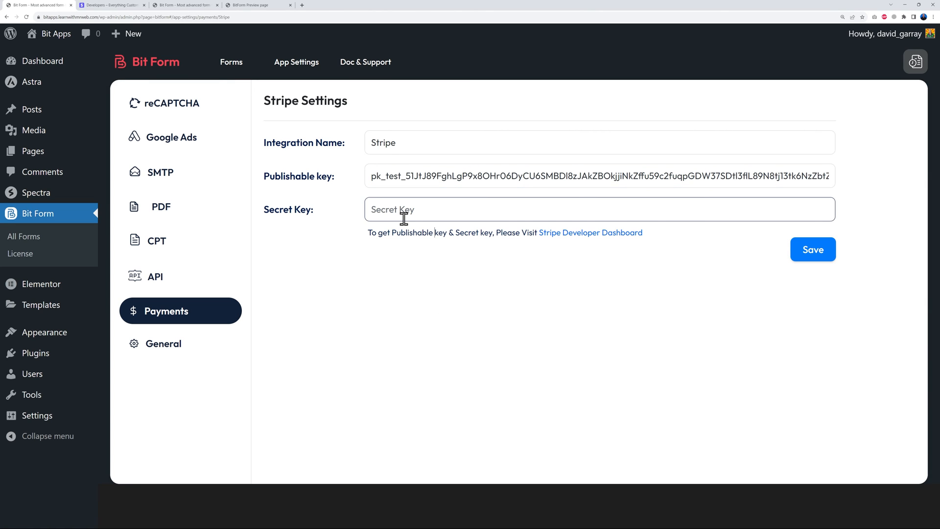
Copy the test secret key from Stripe into the integration's Secret Key field and save the Stripe integration
click(118, 6)
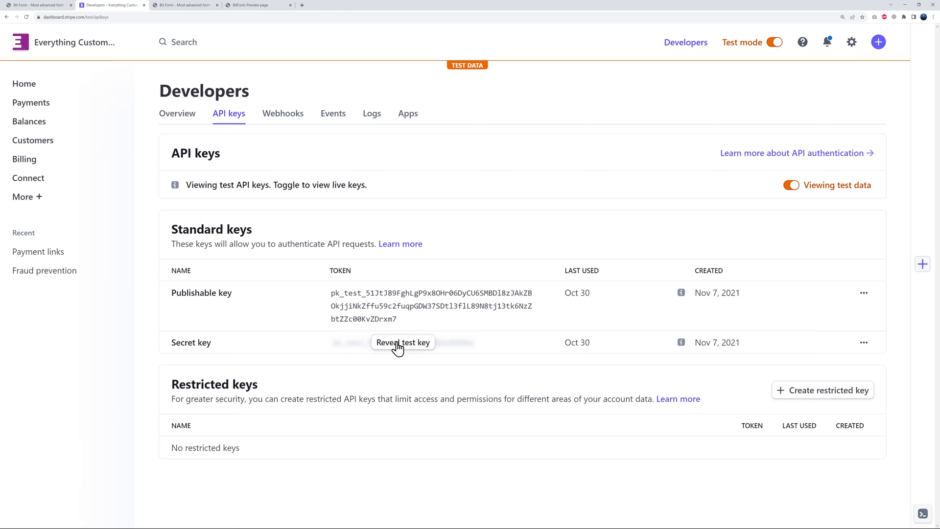
click(41, 6)
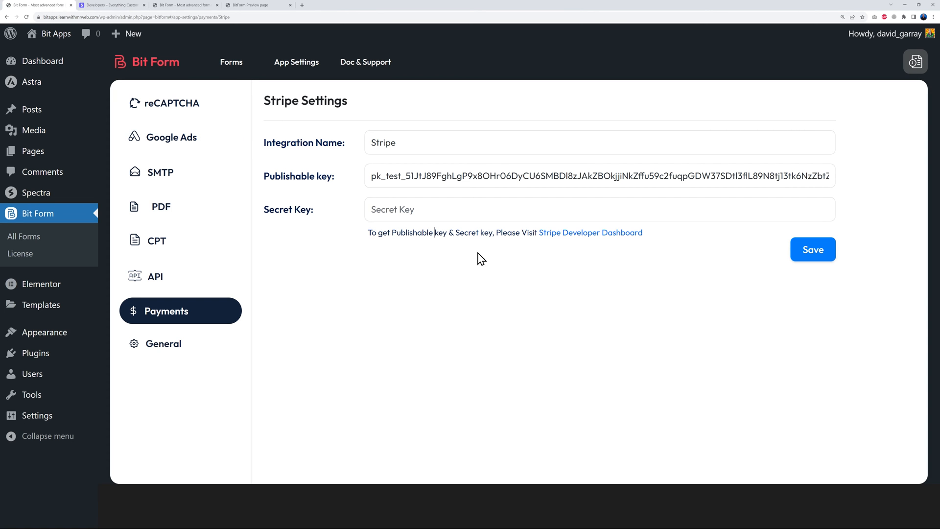
click(123, 6)
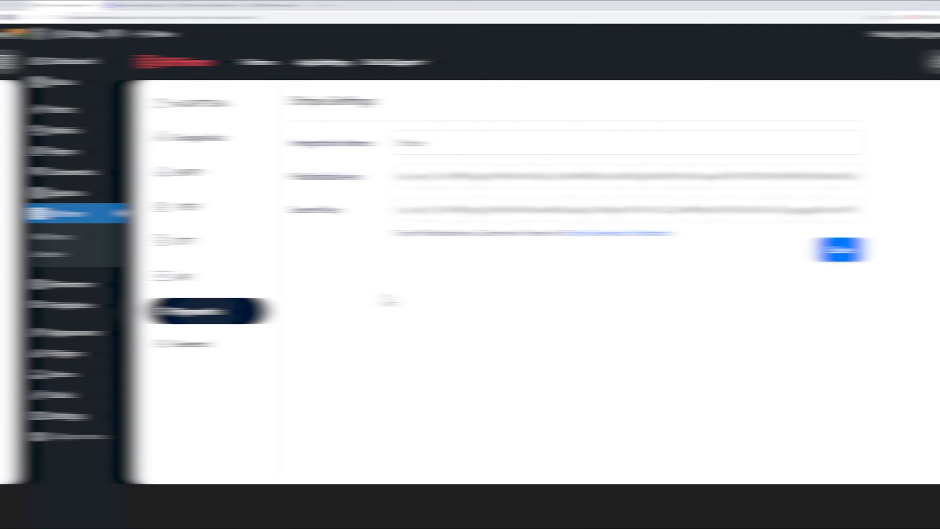
click(800, 258)
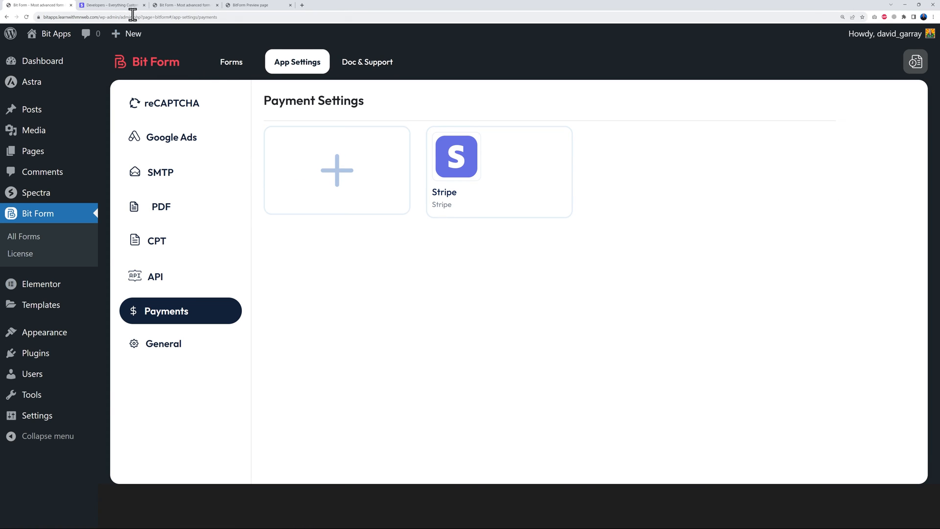
Add a Stripe payment field to Step-3 of the form and place it above the Submit button
click(178, 5)
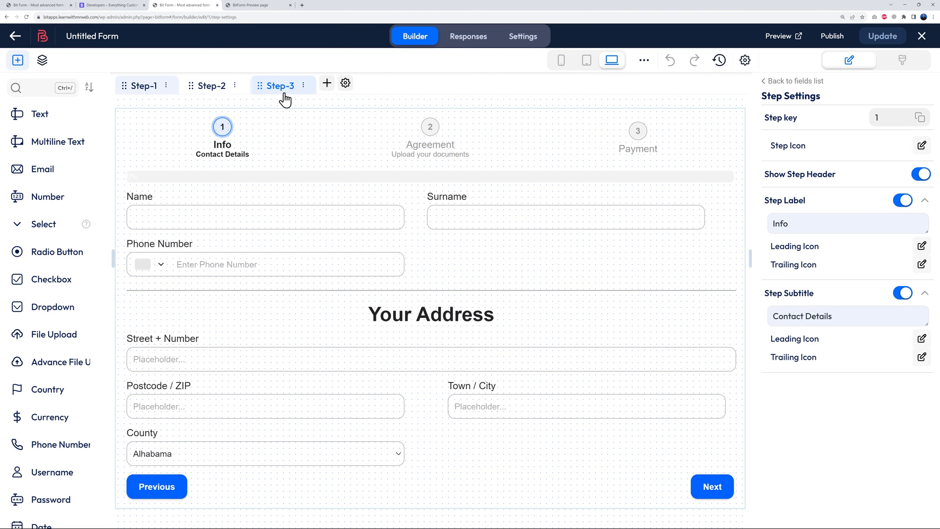
click(281, 92)
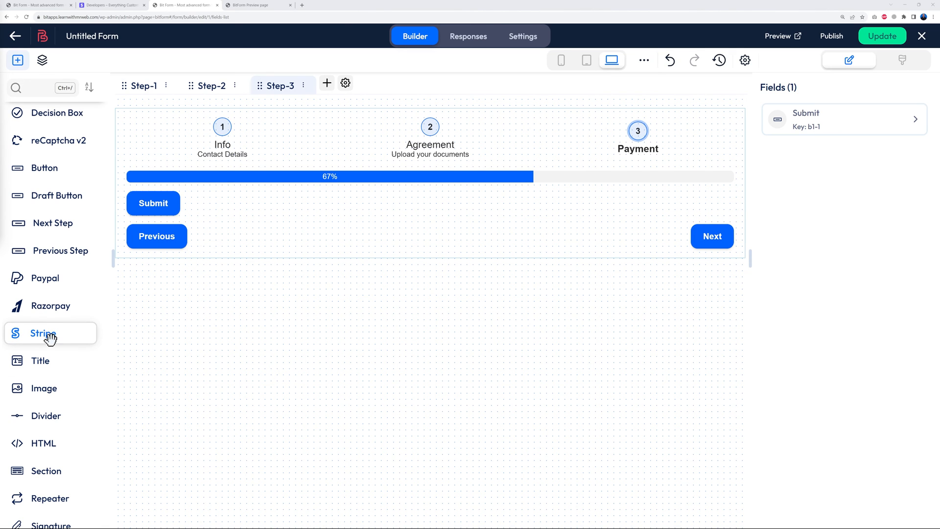
drag(54, 332, 200, 206)
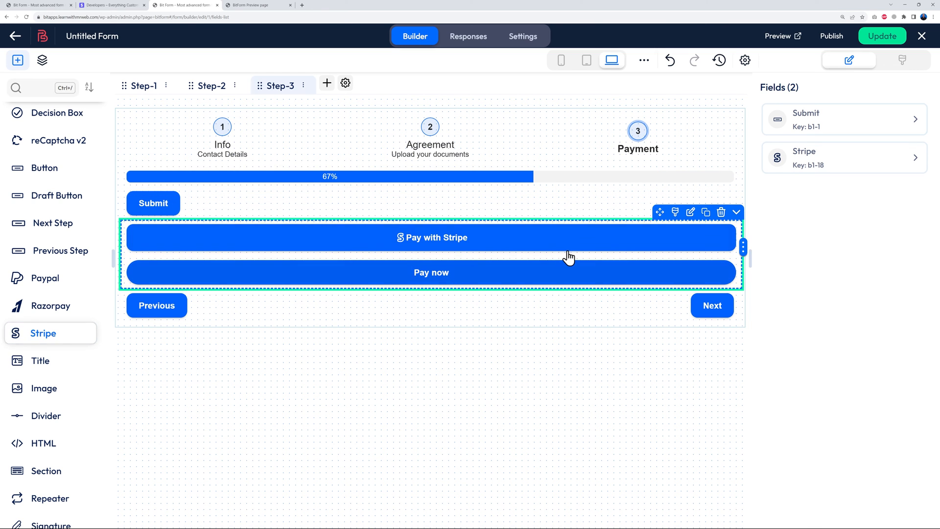
drag(660, 212, 659, 179)
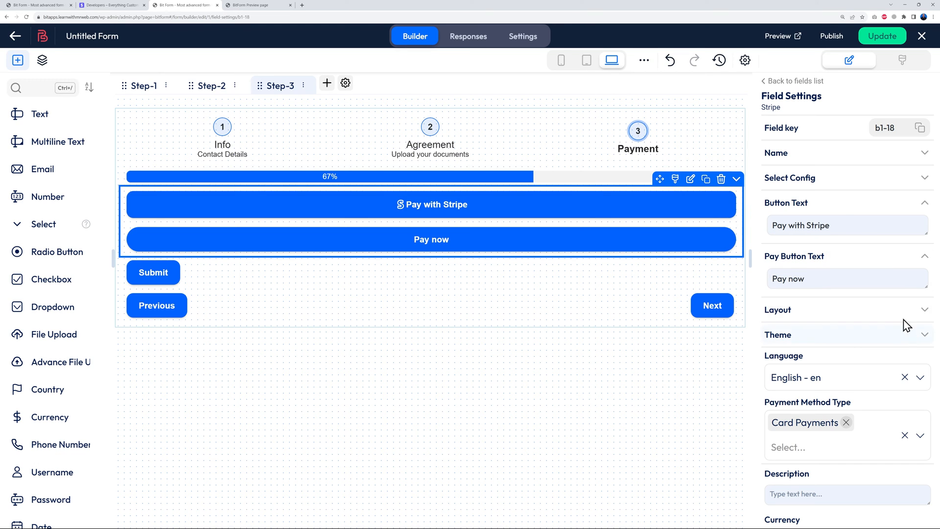
Review the Stripe field's payment options and choose United States Dollar as its currency
scroll(903, 313, down, 3)
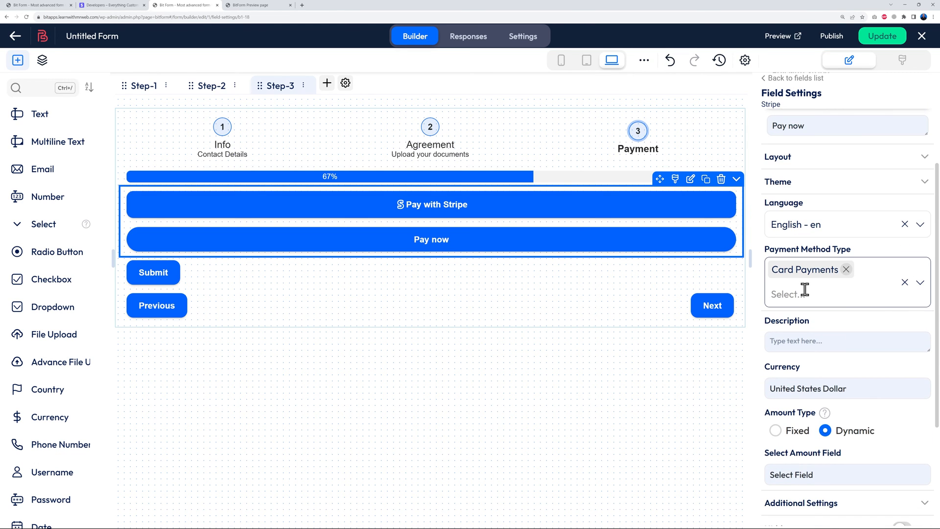
scroll(893, 338, down, 2)
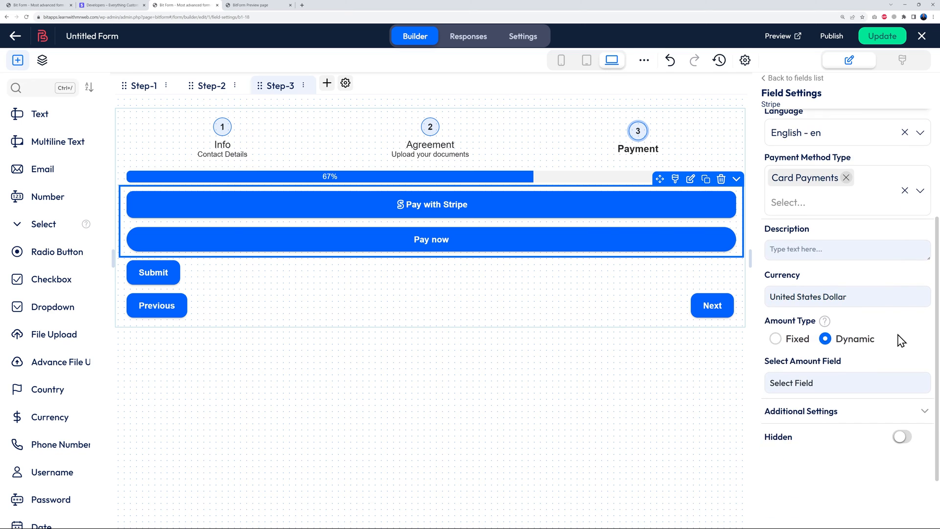
click(882, 299)
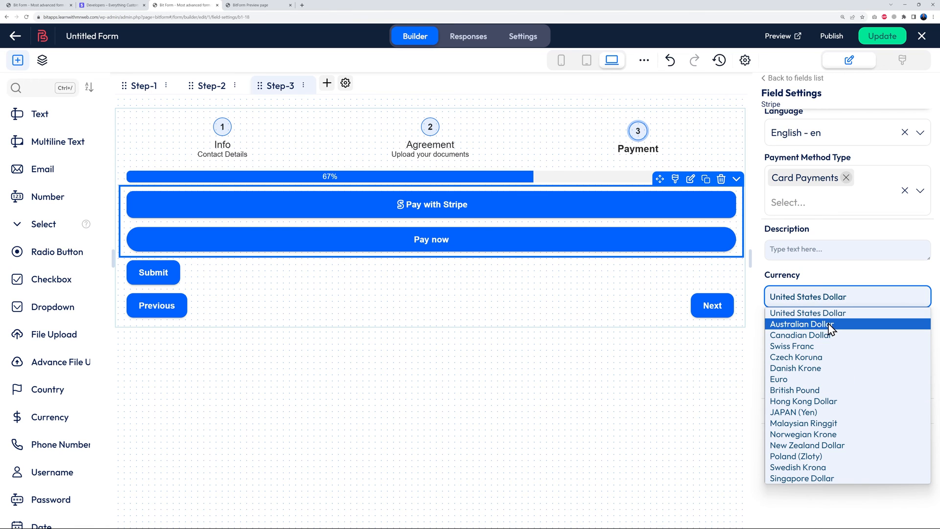
click(799, 314)
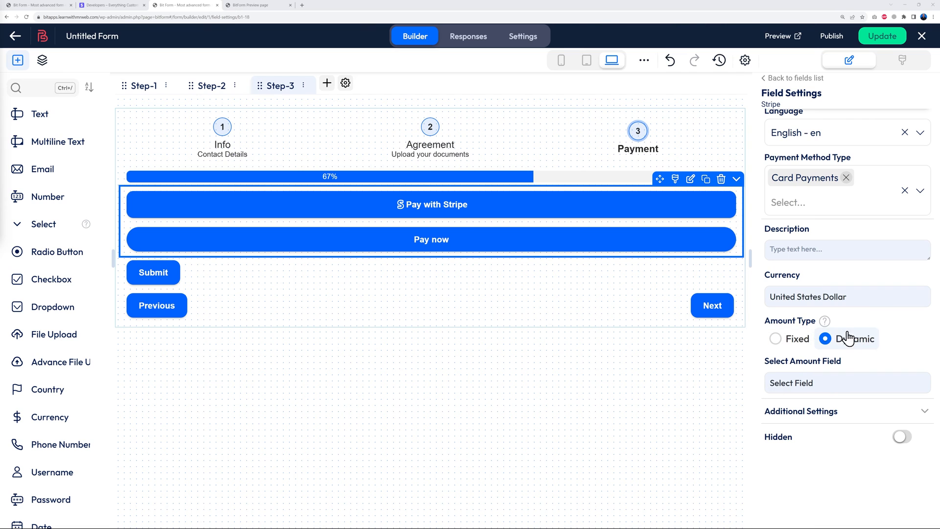
click(834, 388)
click(834, 392)
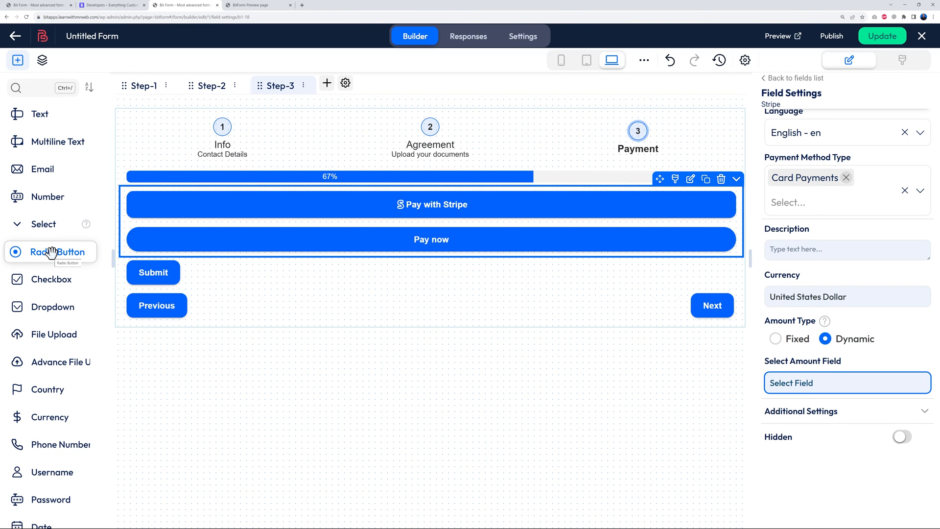
drag(51, 252, 404, 213)
Set the Stripe field's amount type to Fixed with an amount of 1200 and save the form
click(775, 339)
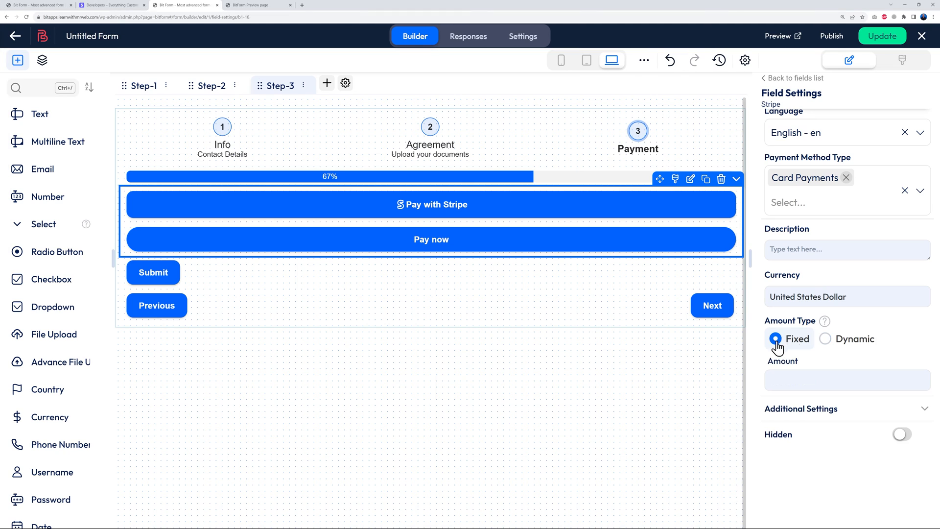
click(791, 376)
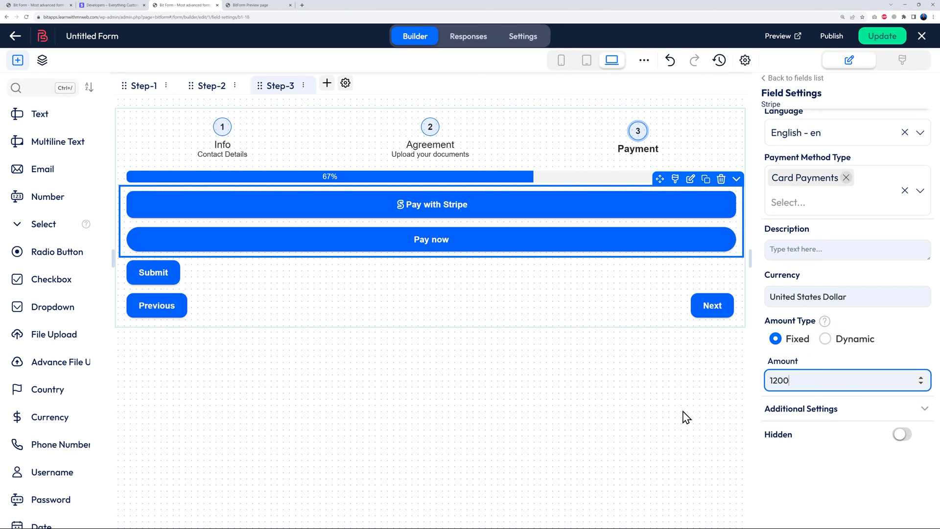
click(882, 36)
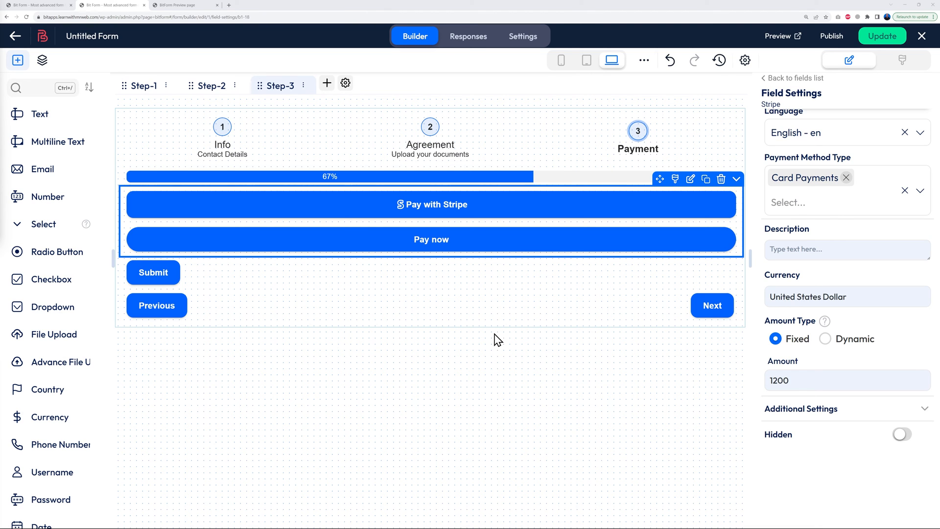
Preview the form in the phone layout and look through all the fields of Step-1
click(588, 68)
click(563, 61)
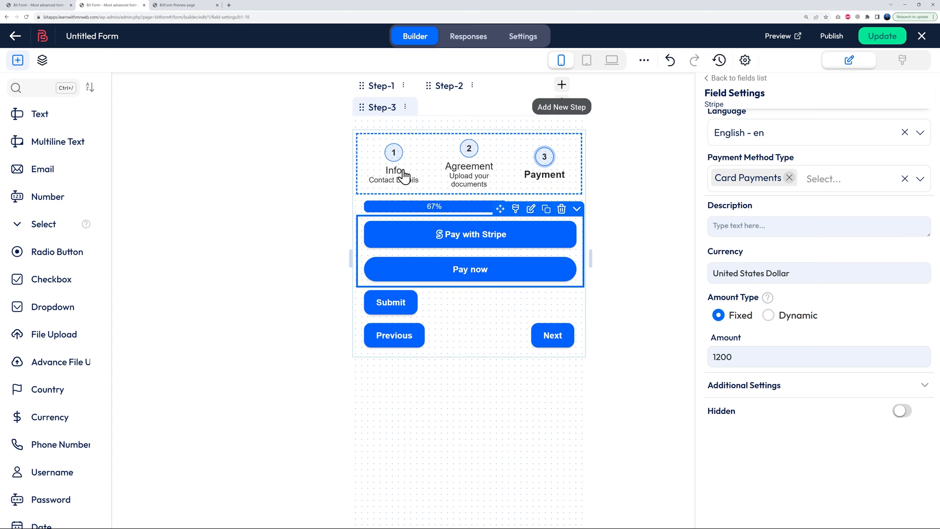
click(398, 86)
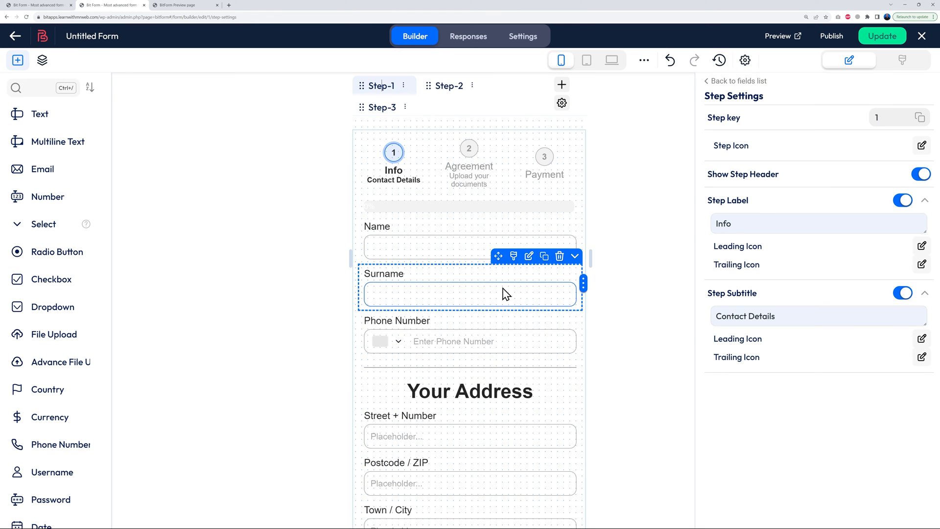
scroll(550, 353, down, 3)
scroll(553, 365, down, 2)
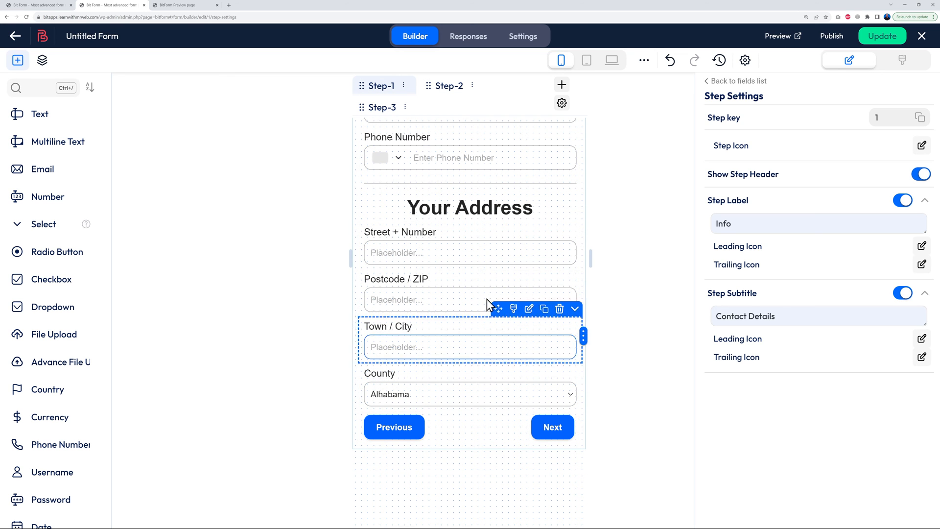
scroll(487, 399, up, 2)
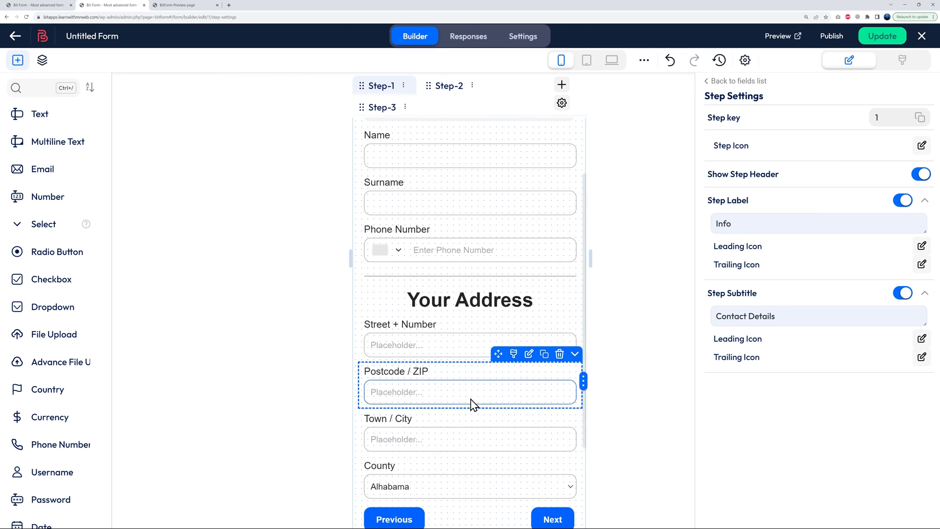
scroll(471, 403, up, 2)
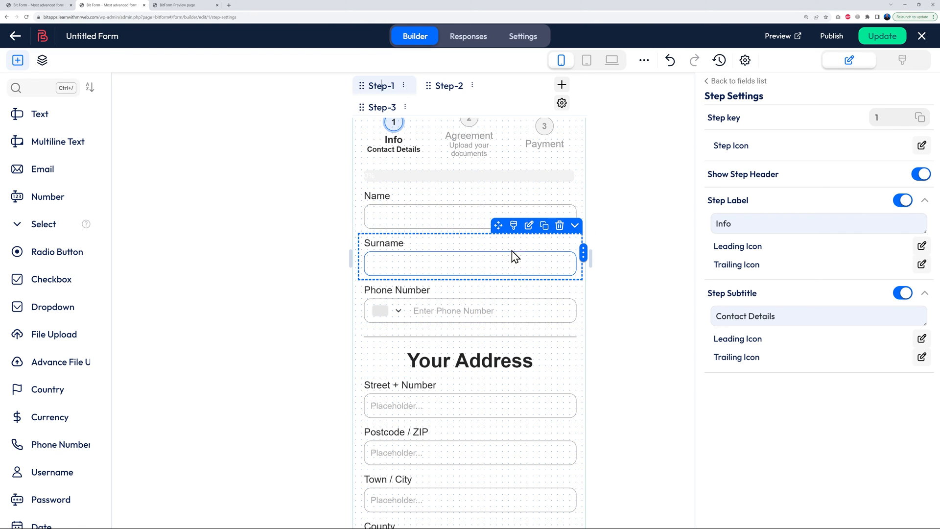
Check Step-1 in the tablet layout and return the builder to the desktop layout
click(589, 64)
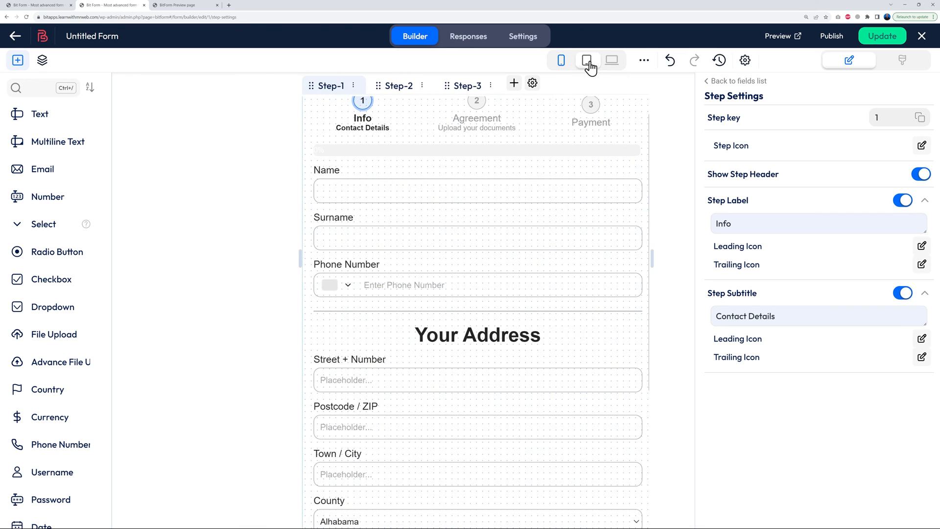
scroll(563, 288, down, 3)
scroll(563, 294, up, 3)
click(613, 63)
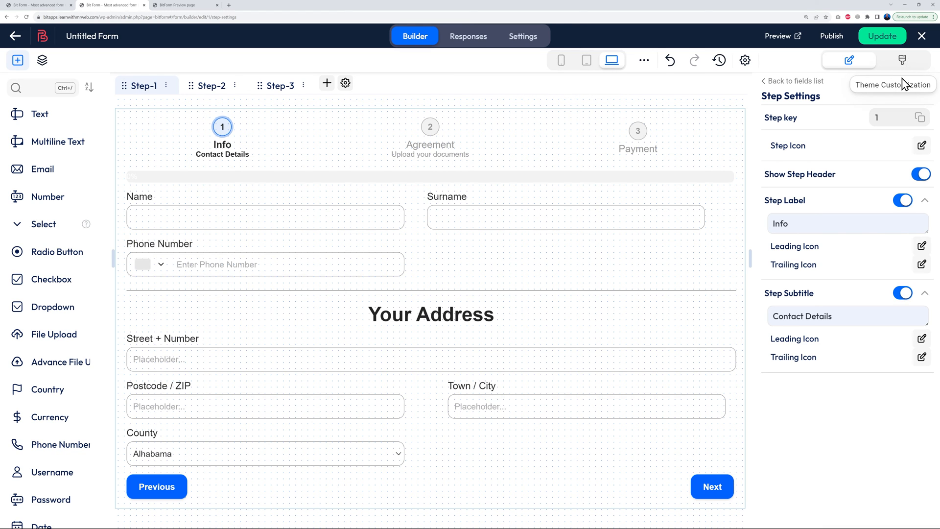
Apply the Atlassion Theme to the form
click(902, 63)
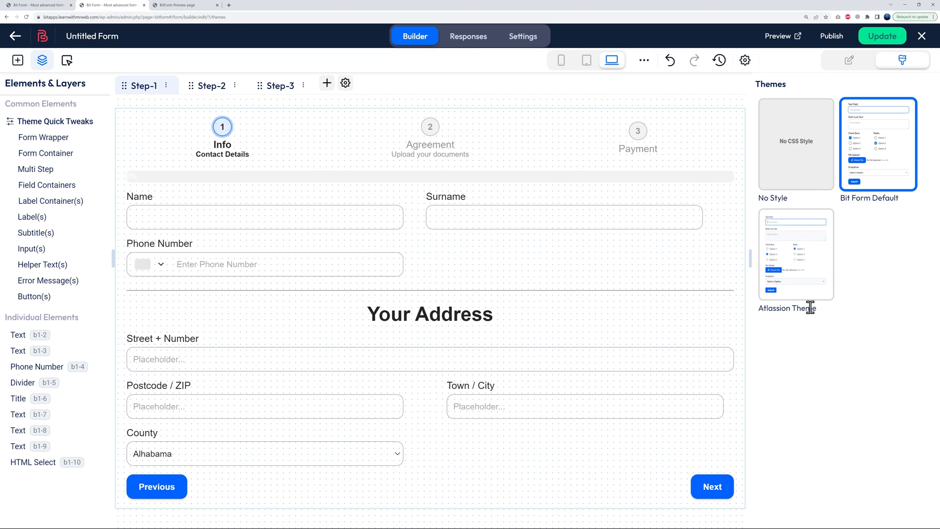
mouse_move(804, 256)
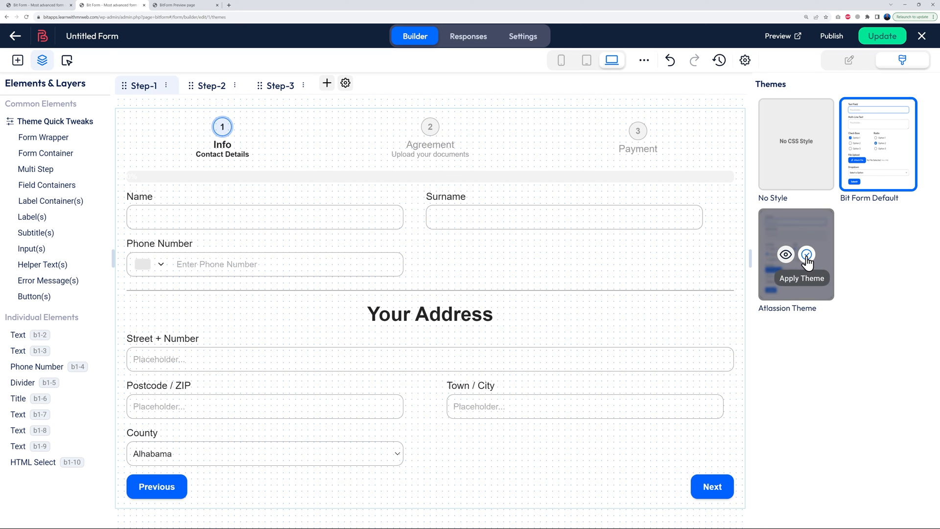
click(806, 256)
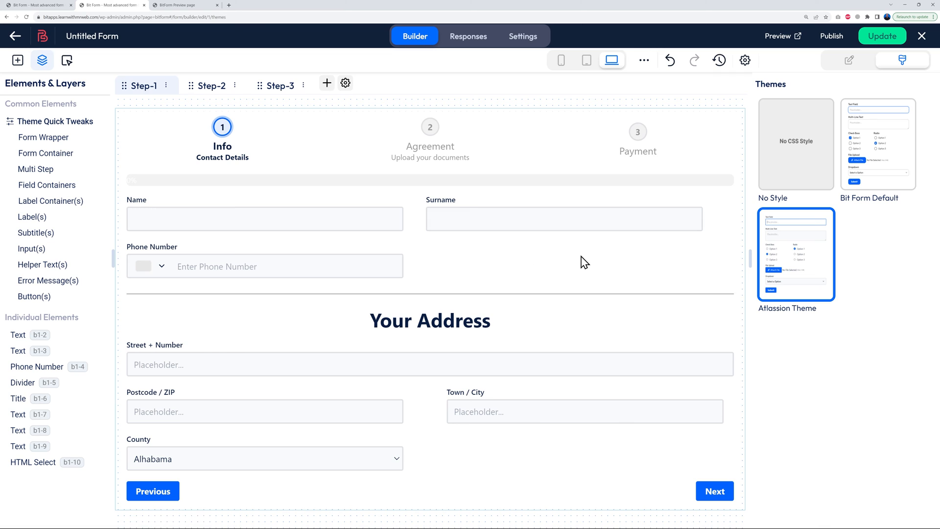
mouse_move(797, 289)
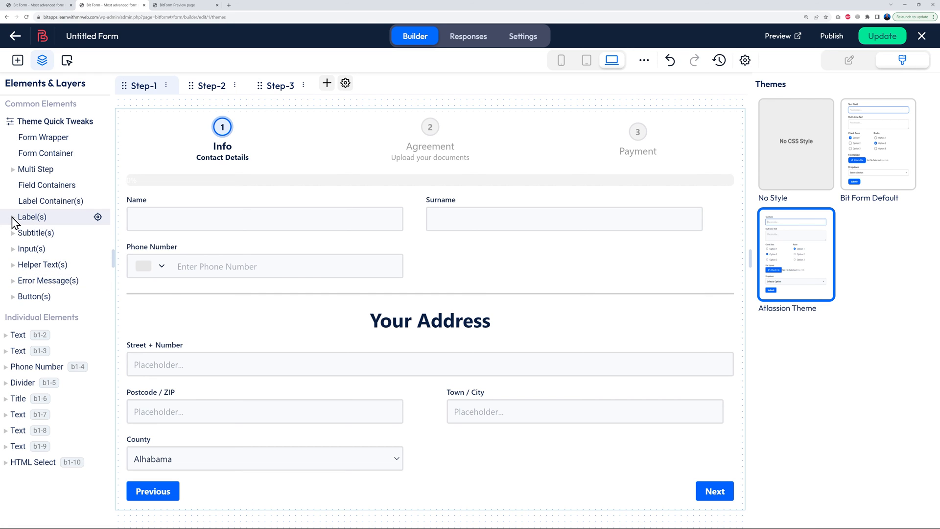
Examine the global style options for labels, subtitles, inputs and the multi-step Step Header, including the properties it can be given
click(30, 217)
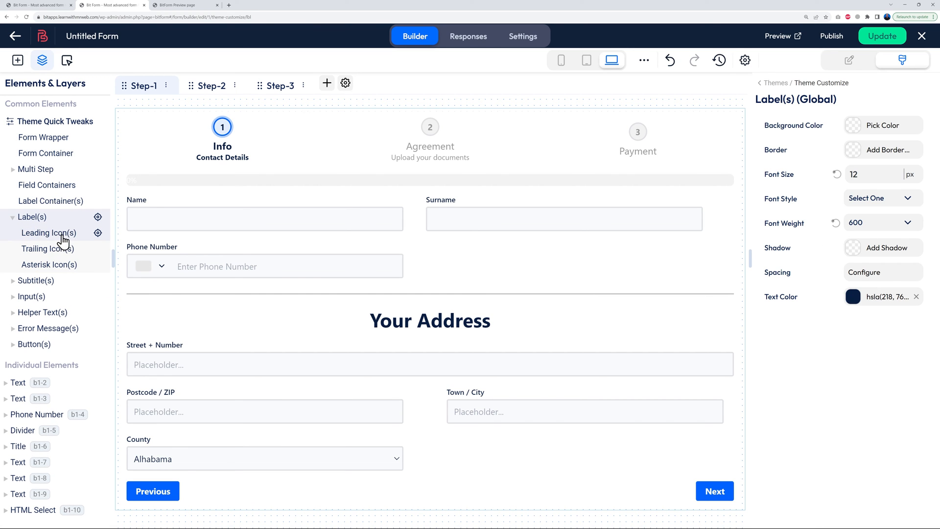
click(13, 217)
click(14, 233)
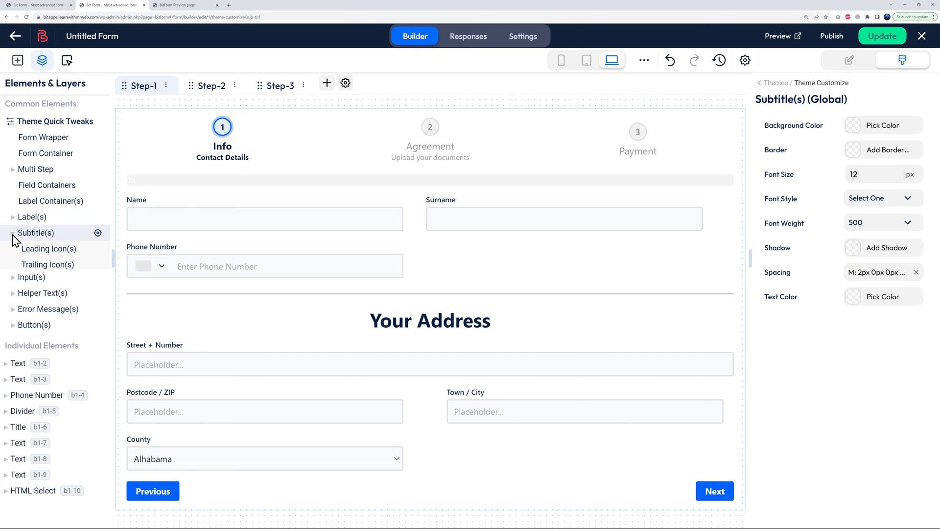
click(13, 280)
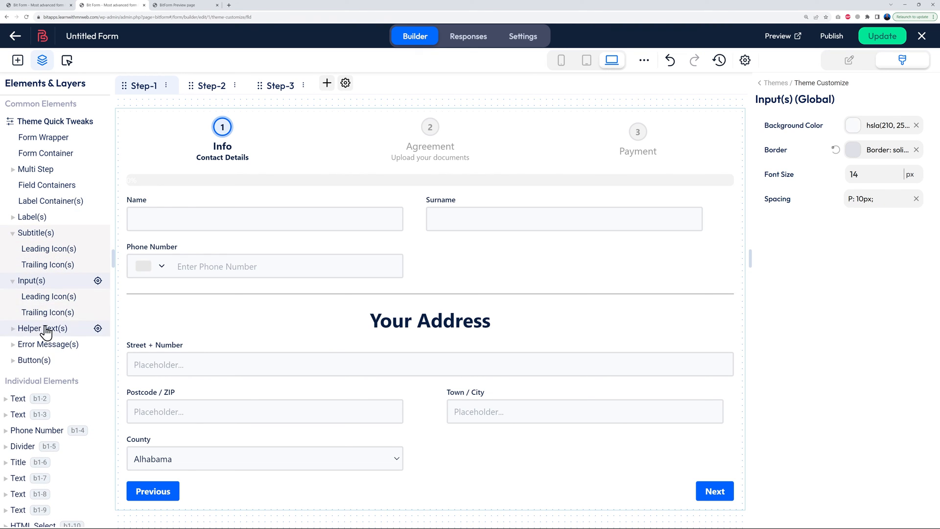
click(13, 172)
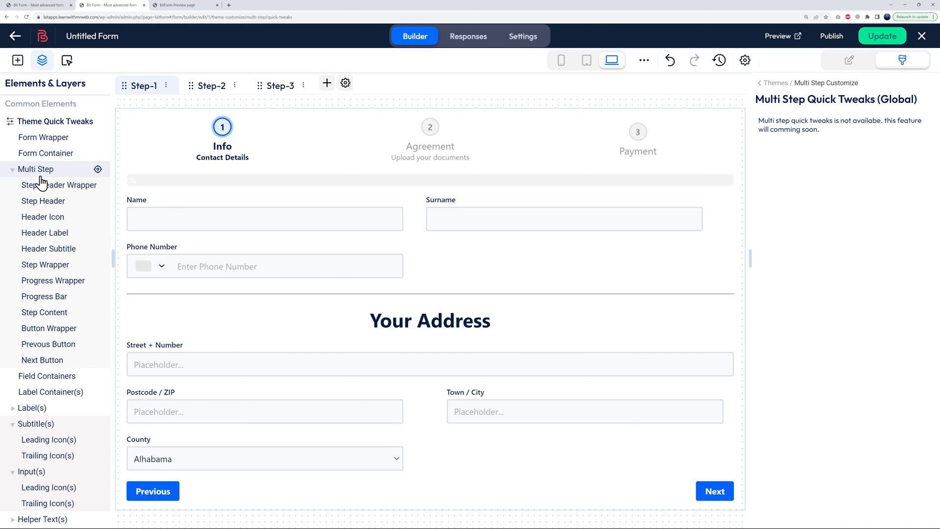
click(58, 206)
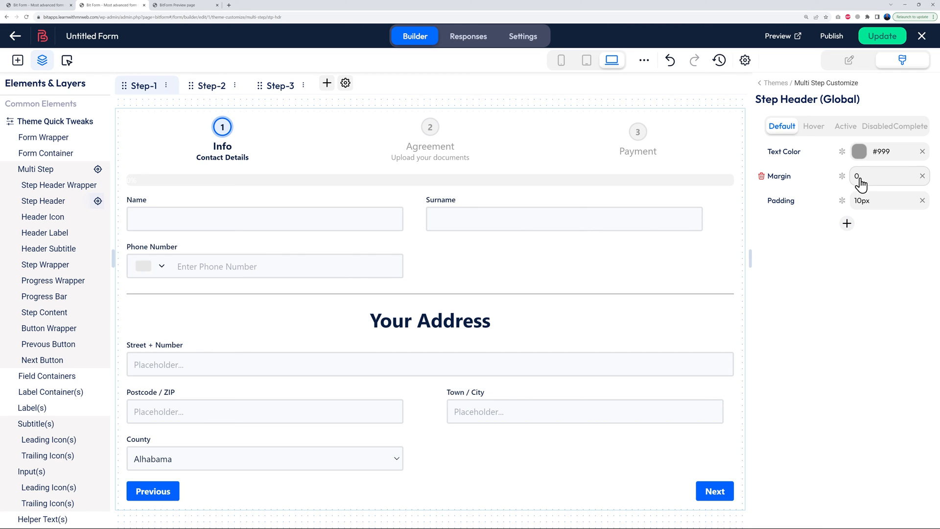
click(848, 225)
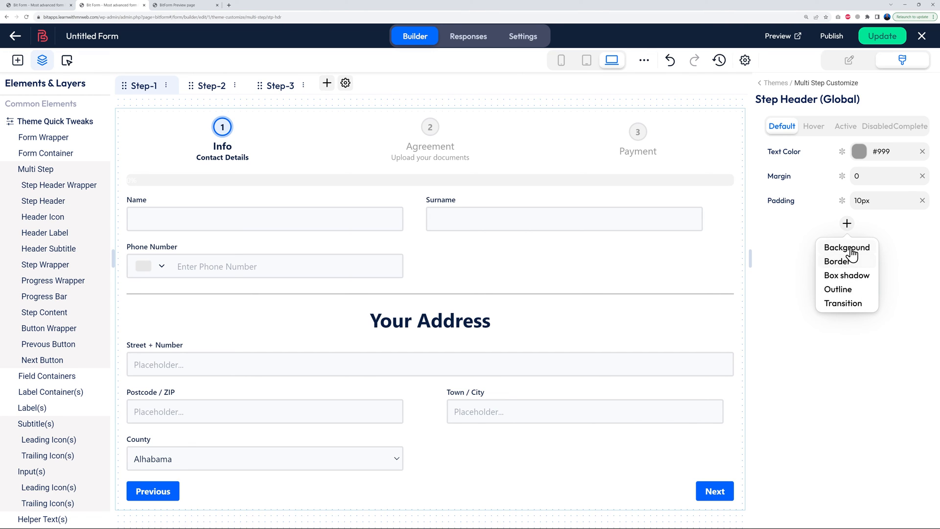
click(899, 249)
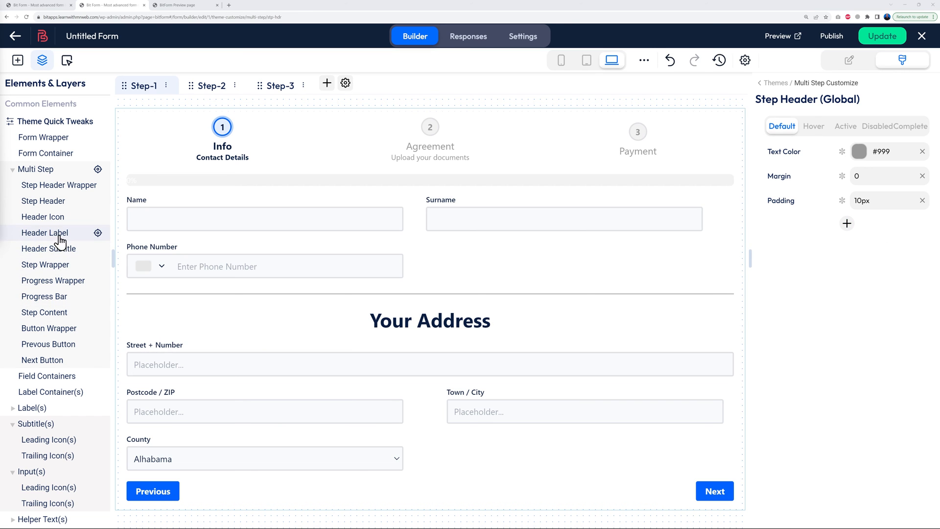
Try a text color of ff0000 on the global multi-step Header Subtitle and remove that property again
click(55, 250)
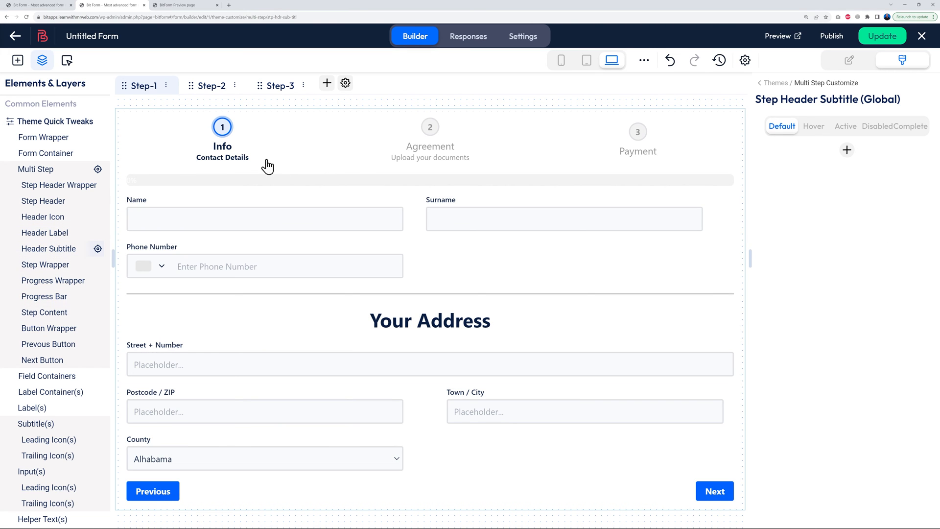
click(848, 150)
click(837, 216)
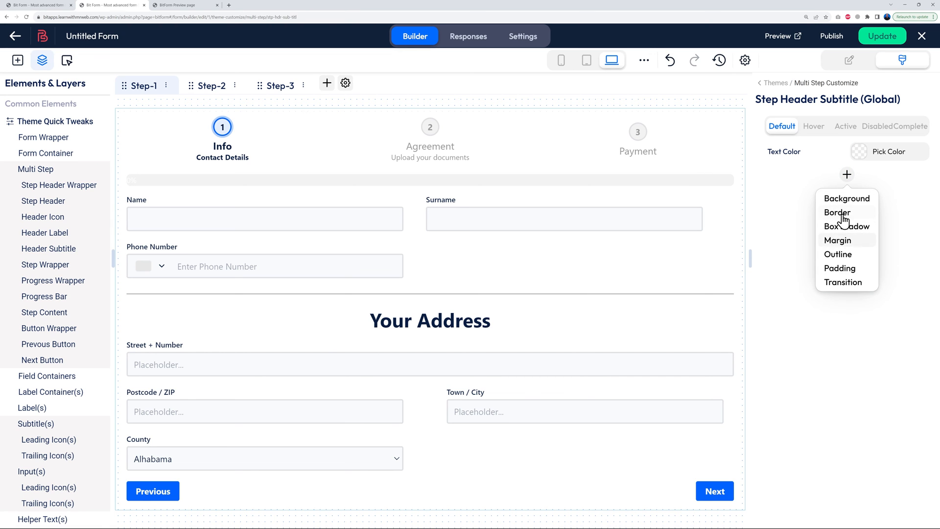
click(860, 155)
drag(721, 269, 757, 223)
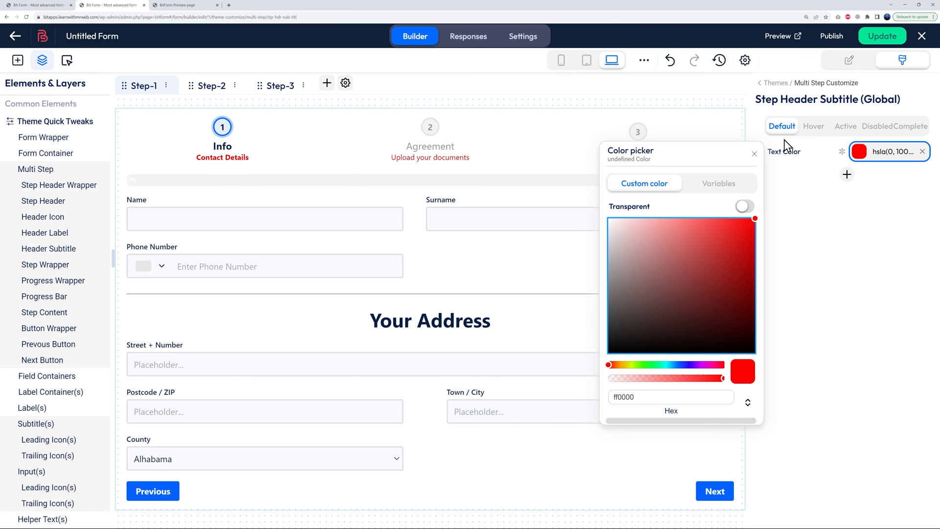
click(755, 155)
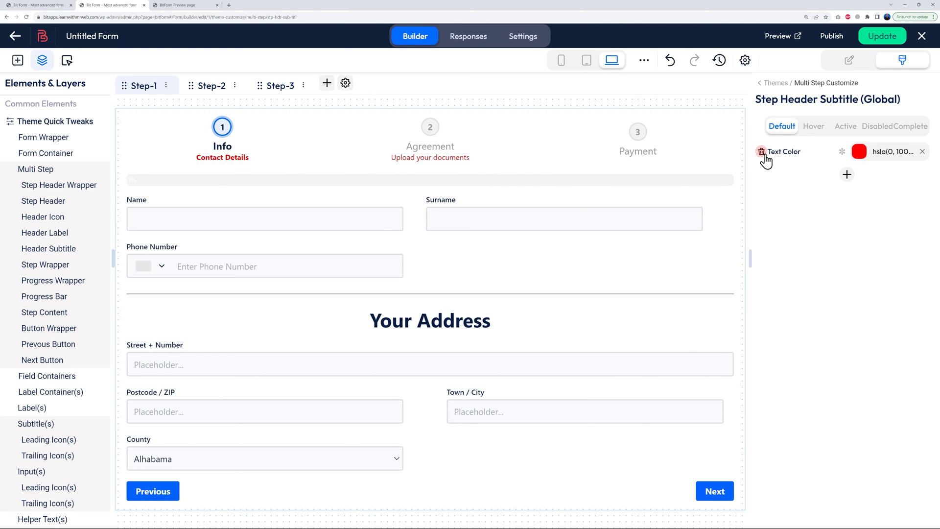
click(761, 151)
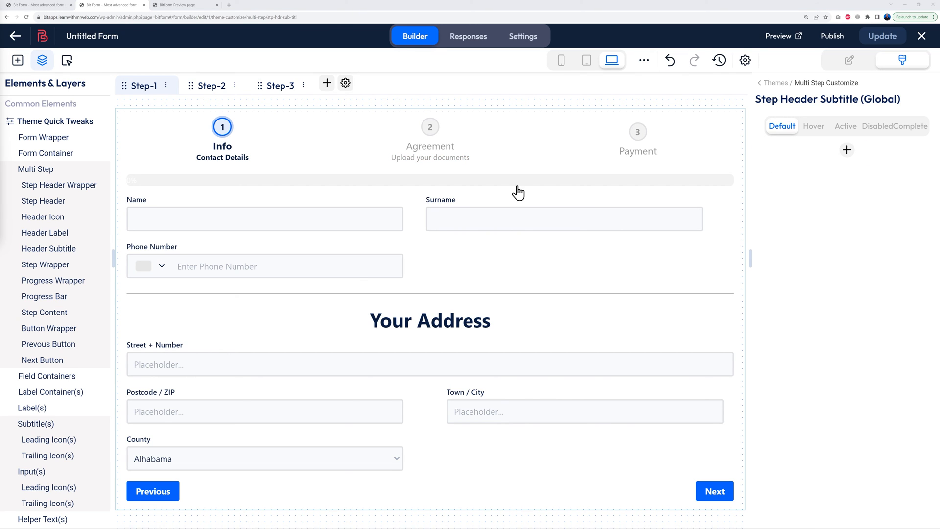
Review the form's edit history and close it
click(719, 66)
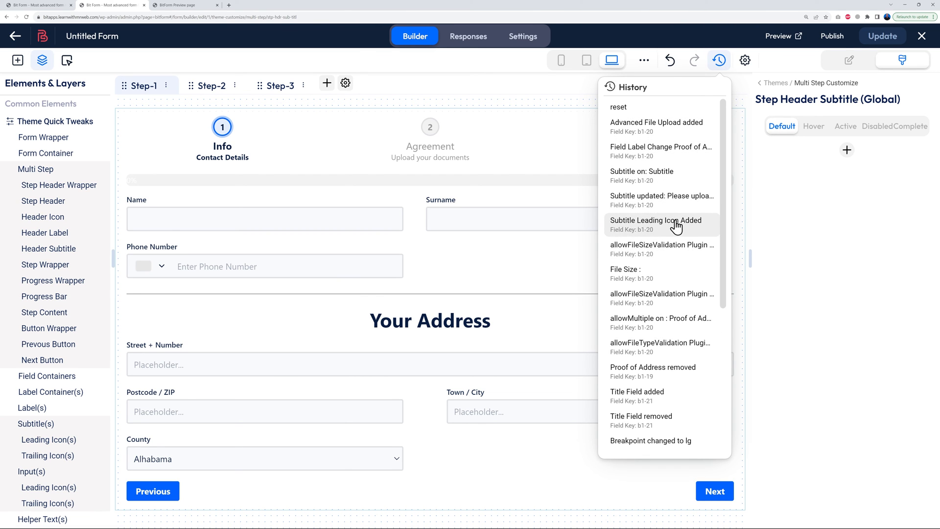
click(846, 304)
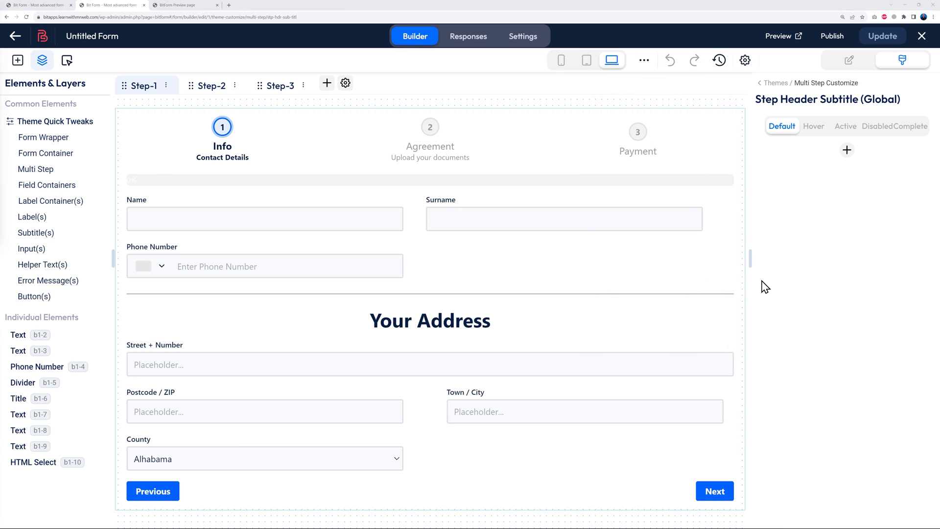
Open the form's confirmation settings and examine the options and text of the Form Success Message
click(524, 41)
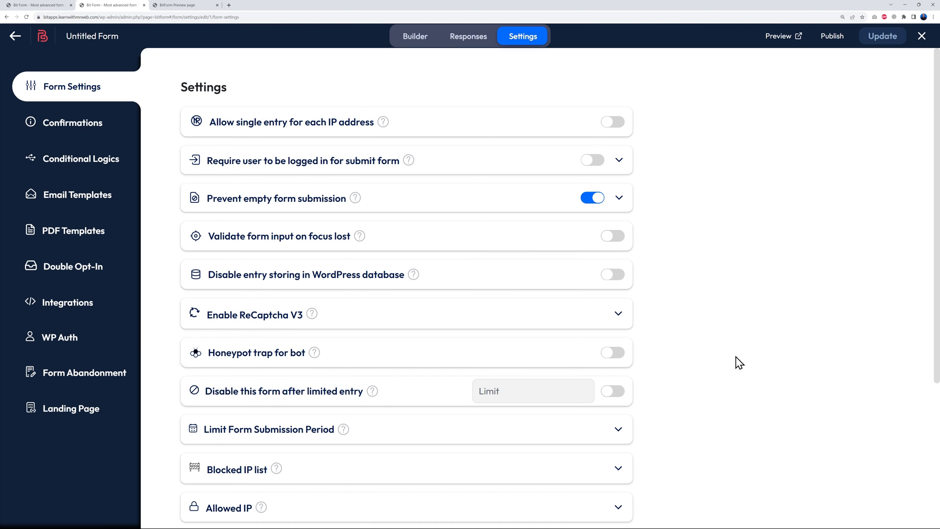
click(83, 125)
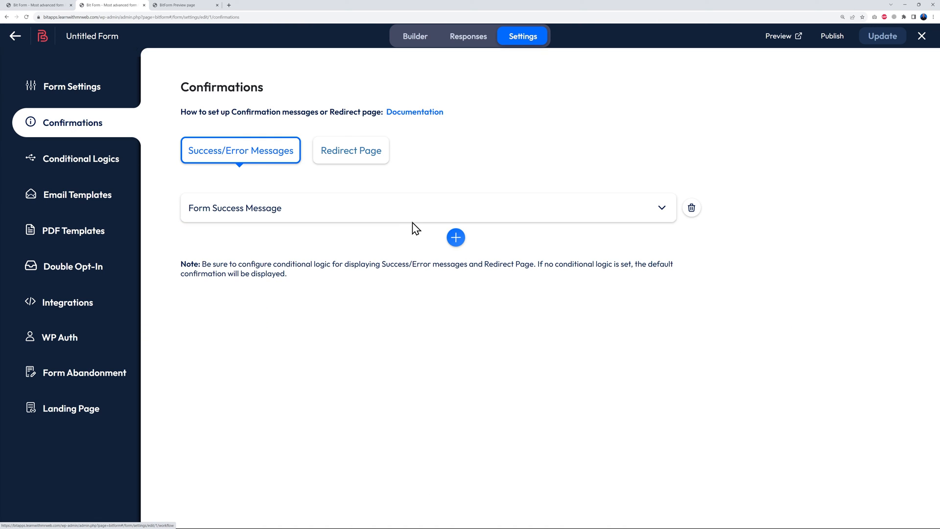
click(662, 208)
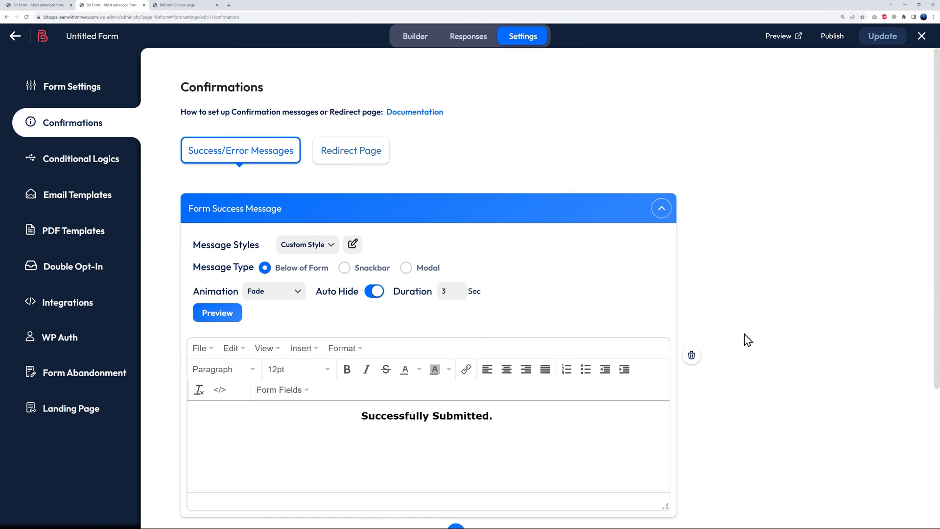
scroll(775, 332, down, 1)
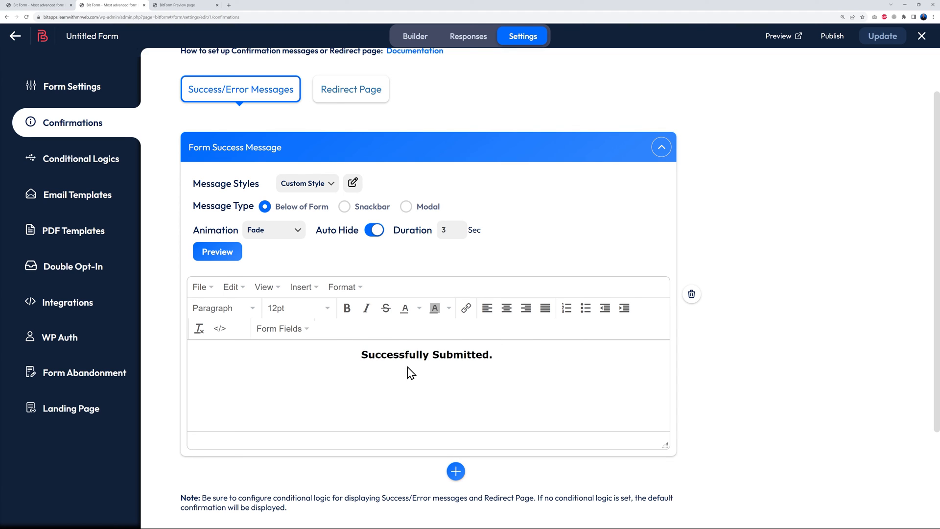
Examine the success message's background, border, shadow, width and padding styling, and close the Confirmation Style dialog
click(353, 183)
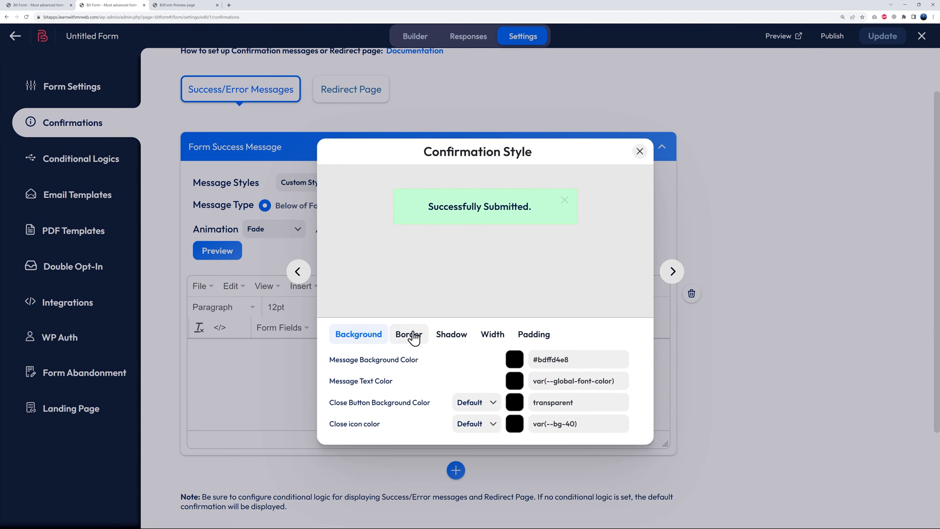
click(449, 336)
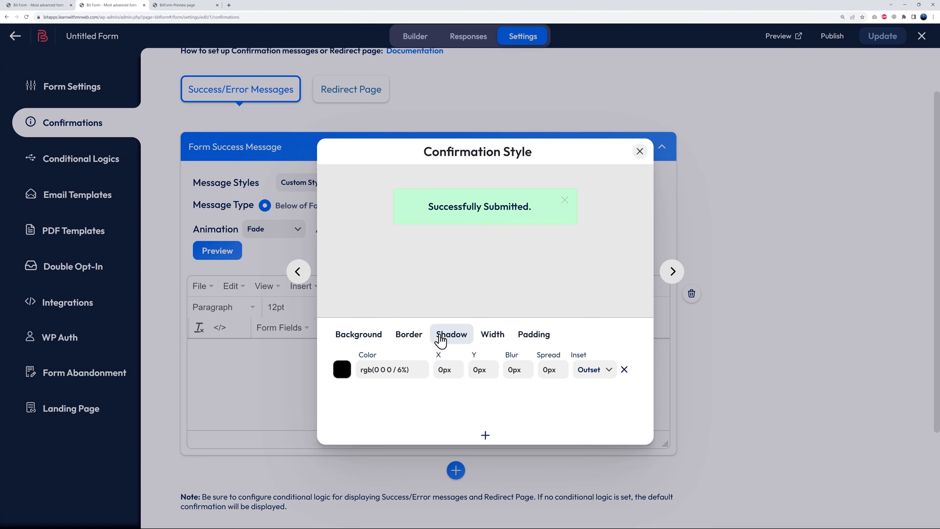
click(493, 339)
click(531, 337)
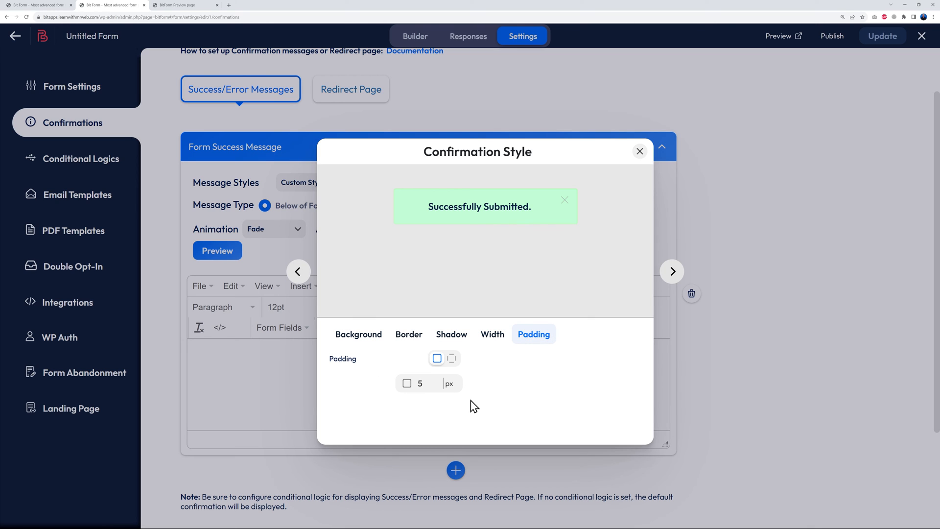
click(452, 337)
click(408, 337)
click(349, 339)
click(406, 341)
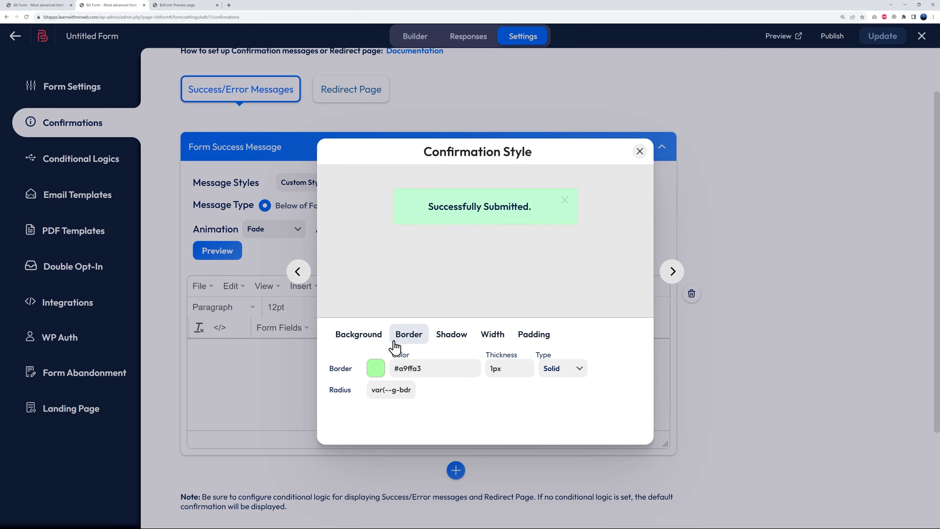
click(349, 336)
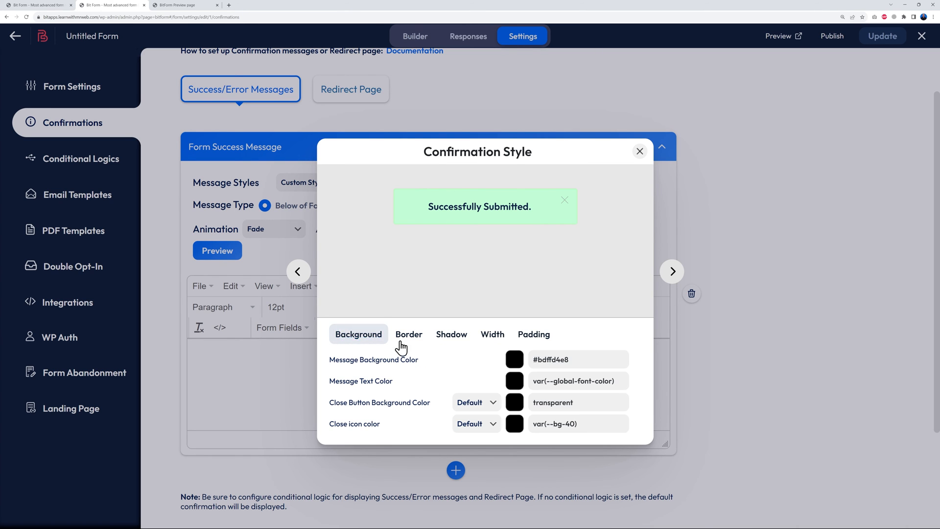
click(640, 152)
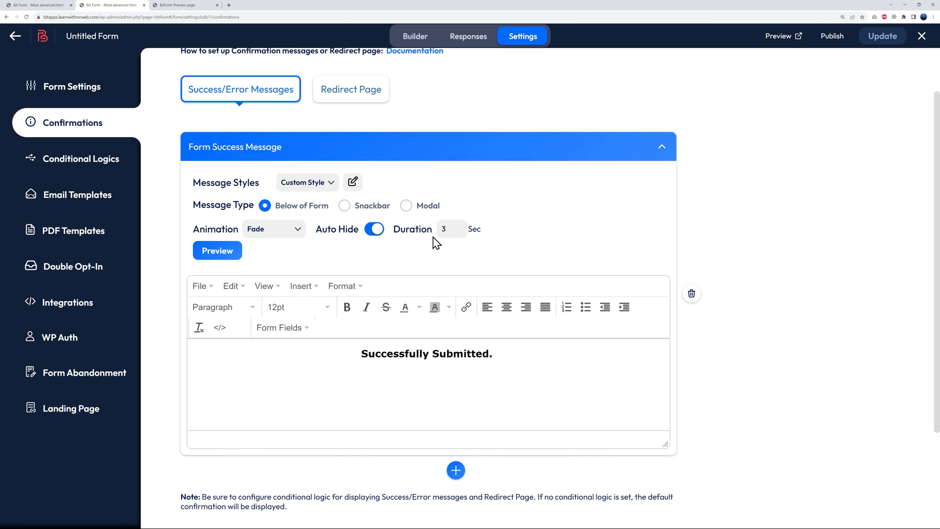
Check the success message's Animation setting and switch Auto Hide off and back on
click(299, 238)
click(300, 237)
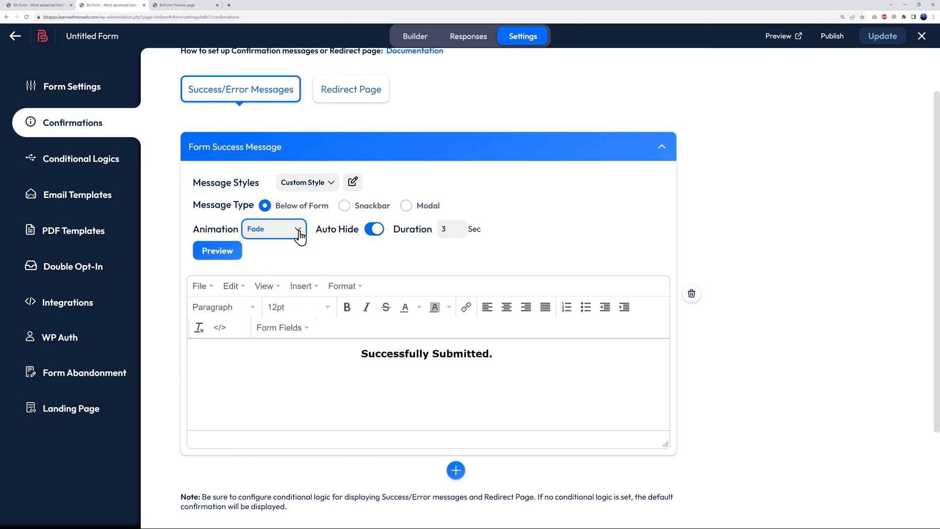
click(374, 230)
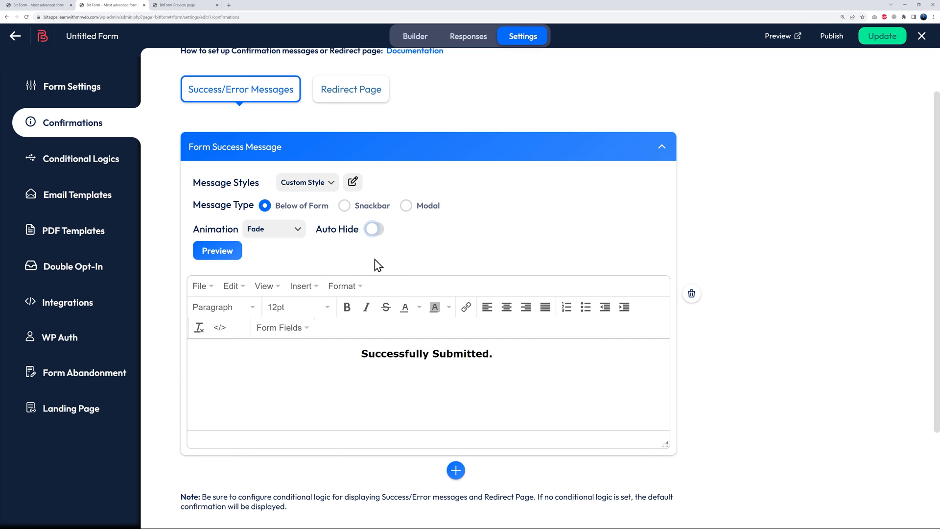
click(375, 233)
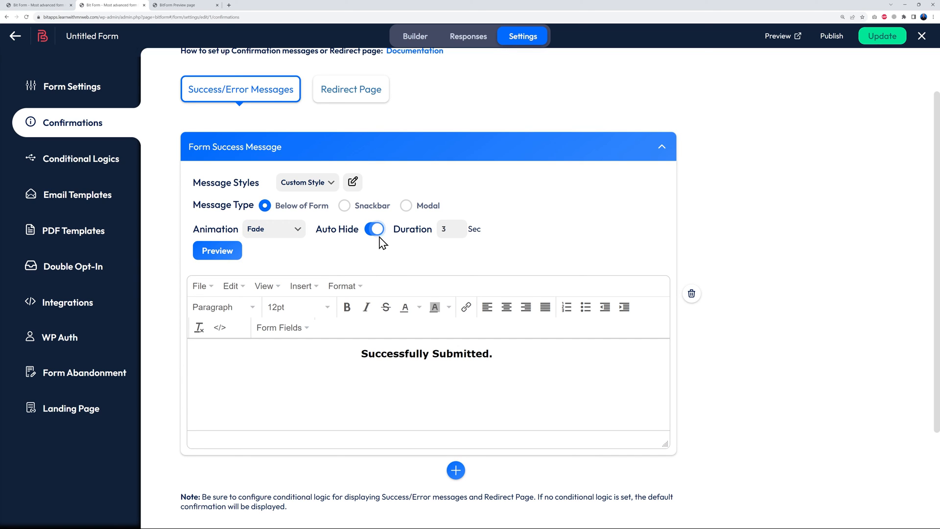
scroll(499, 254, up, 2)
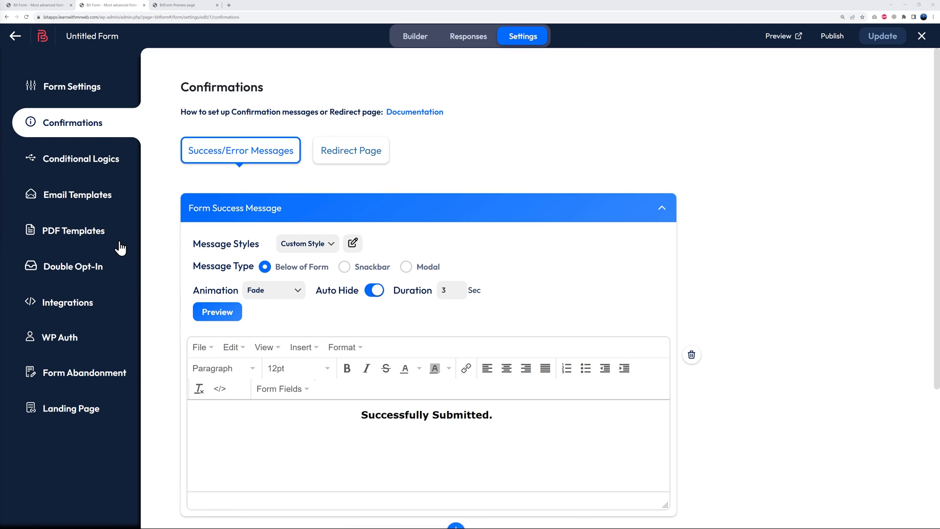
Create a new PDF template for the form and name it "New Admission PAID"
click(82, 239)
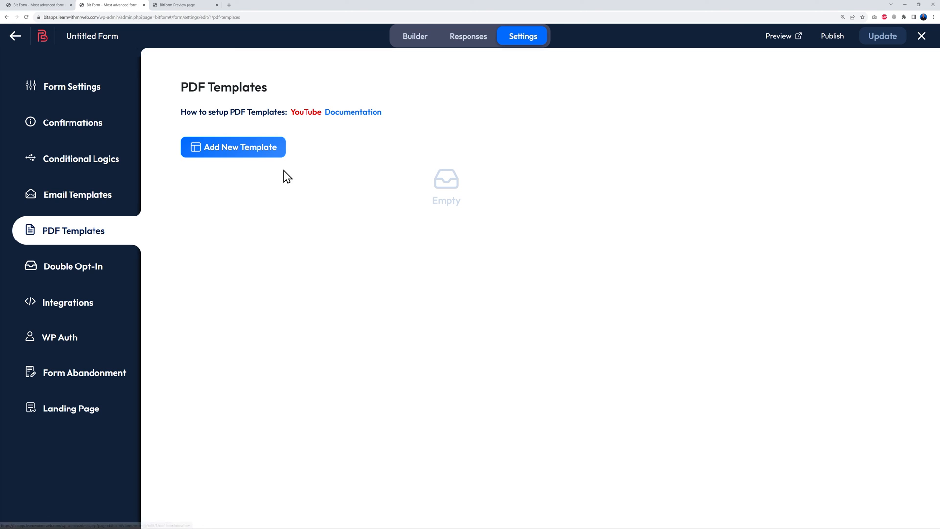
click(248, 159)
triple_click(367, 125)
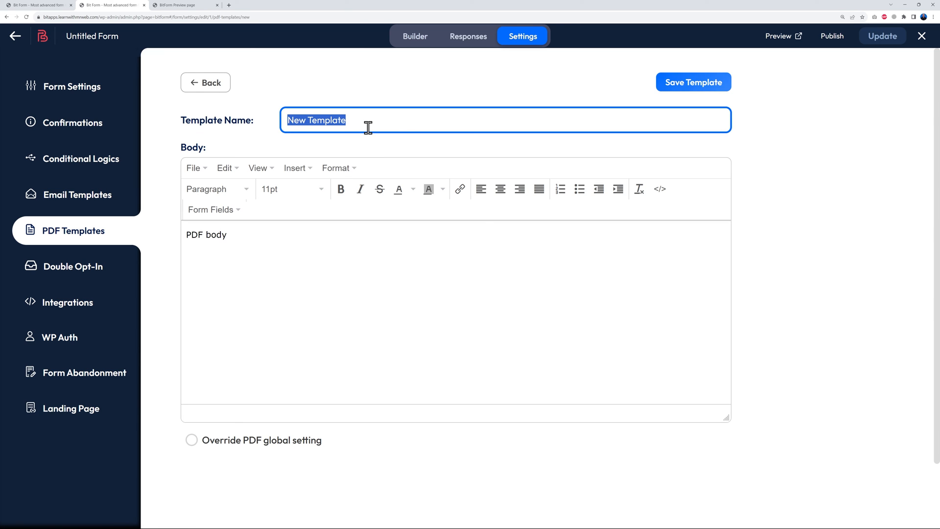
text(New Admission PAID)
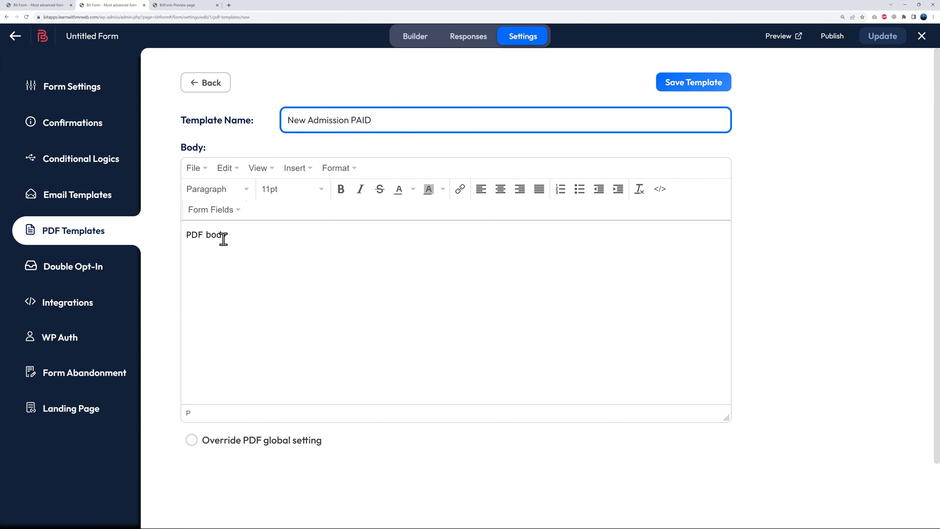
Replace the PDF body with a greeting to the recipient and "A new school admission has been paid, see details below."
drag(189, 236, 338, 233)
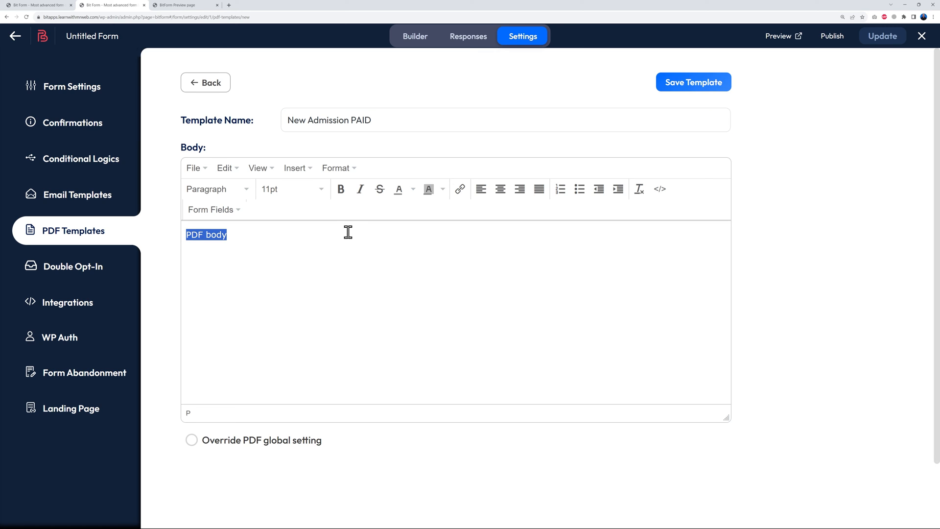
key(BackSpace)
text(Dear John,  A new school admission has been paid, see details below.)
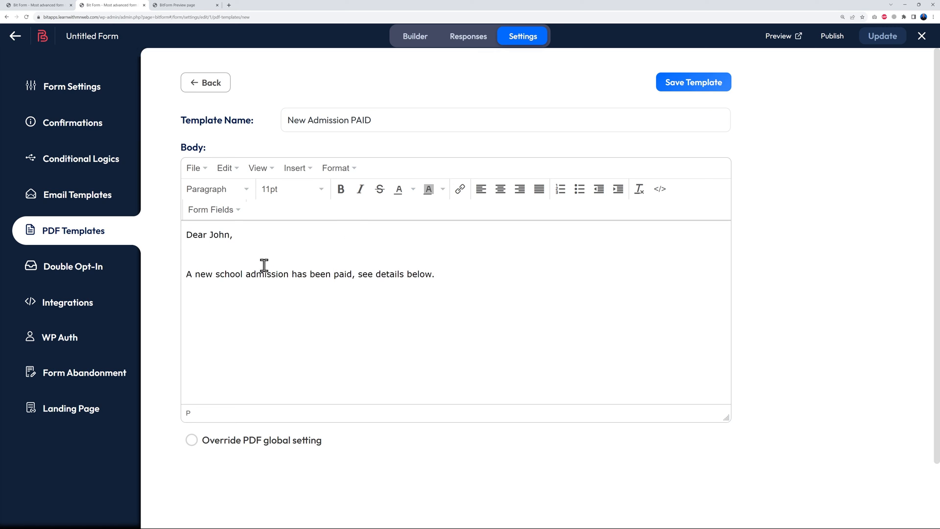
key(Delete)
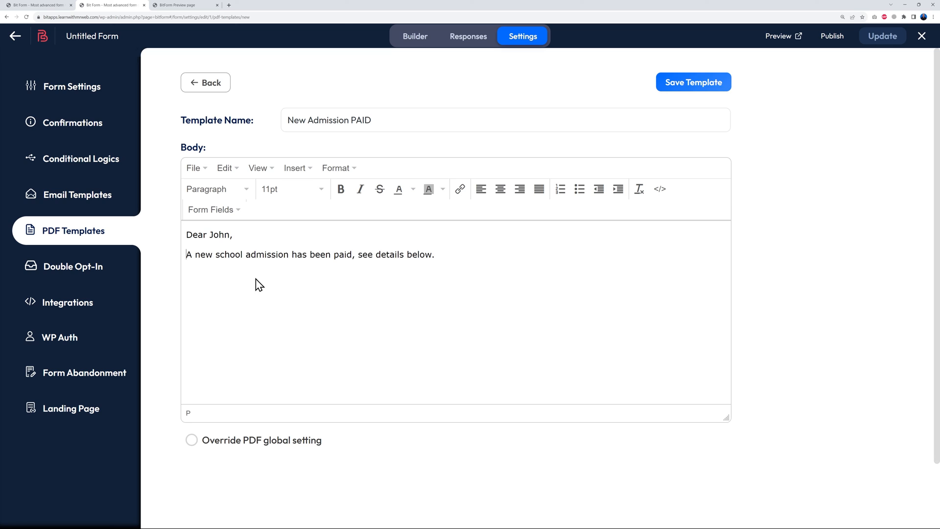
Add a line below the intro sentence labelled "Name:" with the Name form field
click(442, 252)
click(241, 210)
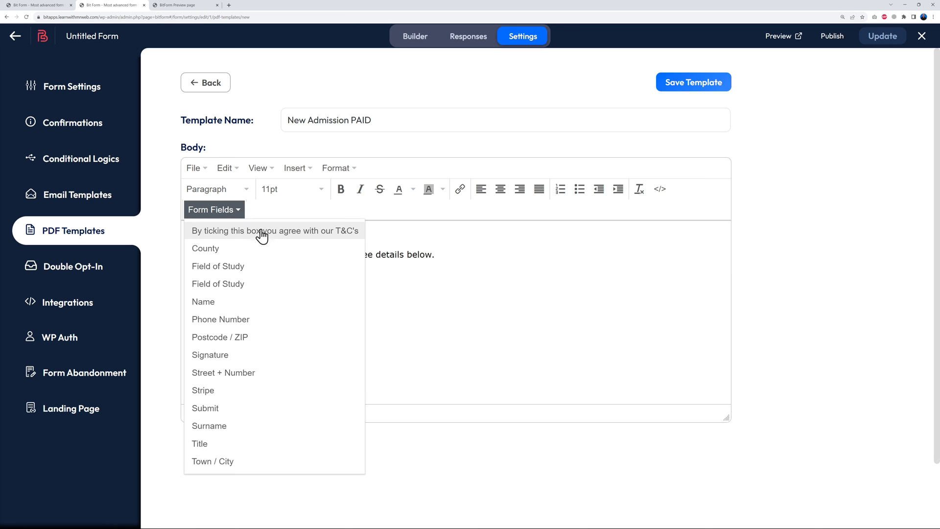
click(267, 308)
text(Na)
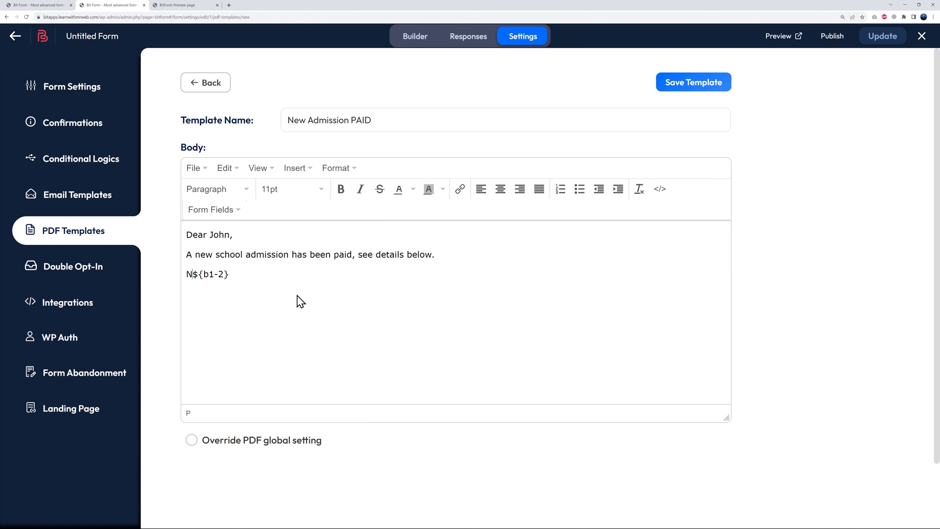
text(me:)
Add a "Surname:" line with the Surname form field below the name line
click(296, 295)
key(Return)
text(S)
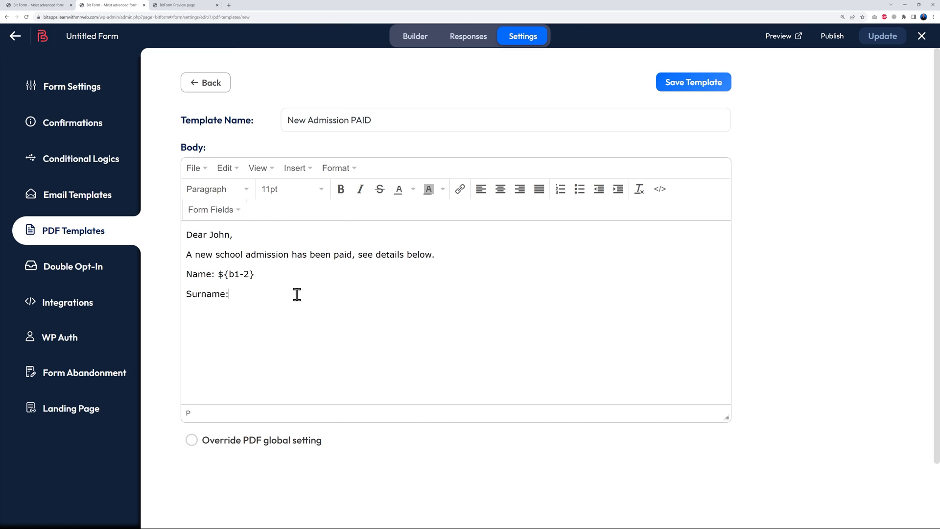
click(240, 209)
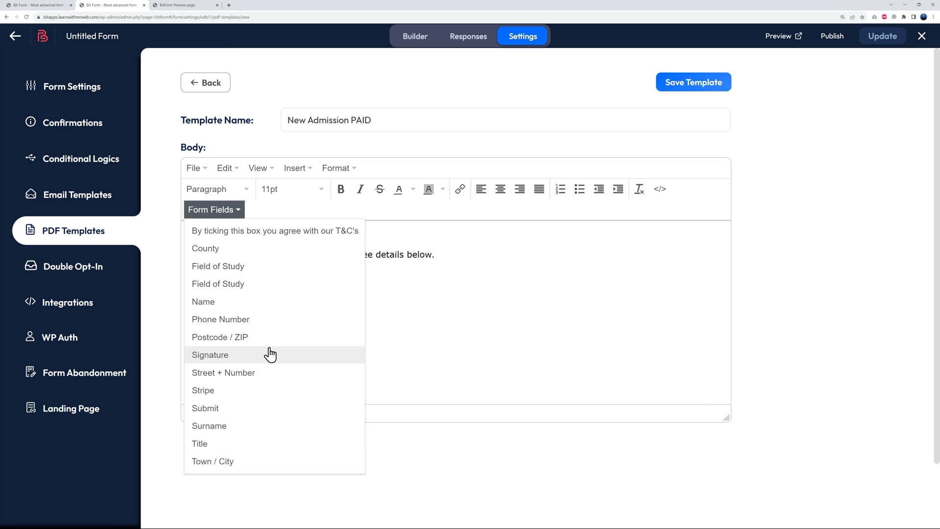
click(255, 425)
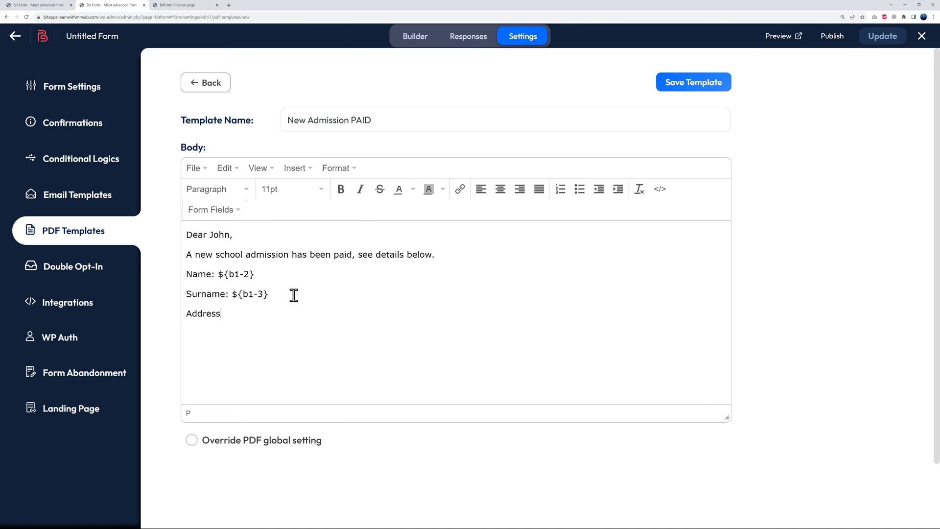
Add an "Address:" line with the Street + Number, Postcode / ZIP and Town / City form fields, separated by commas
text(:)
click(236, 210)
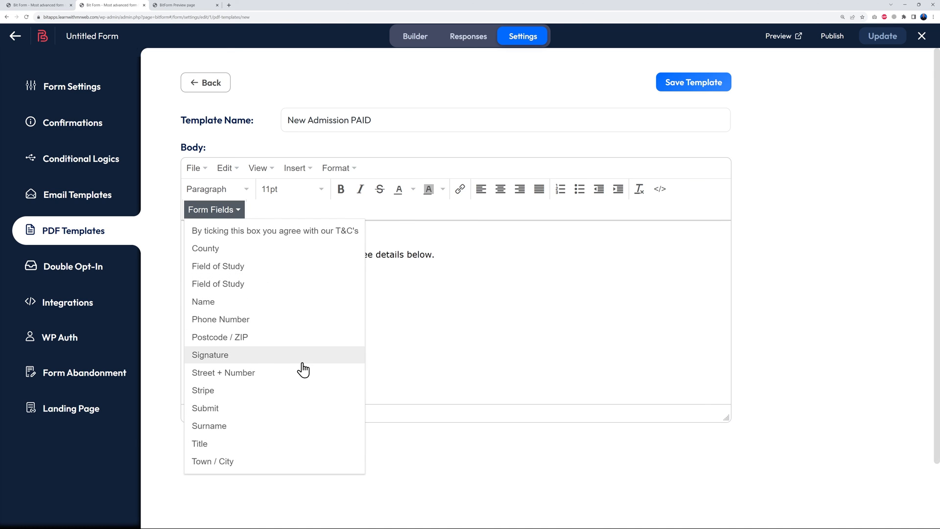
click(254, 374)
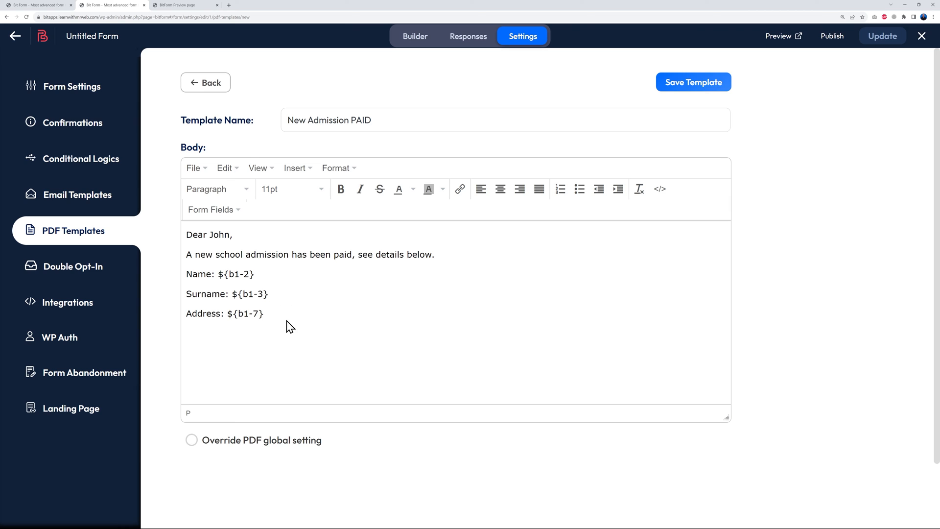
text(,)
click(236, 211)
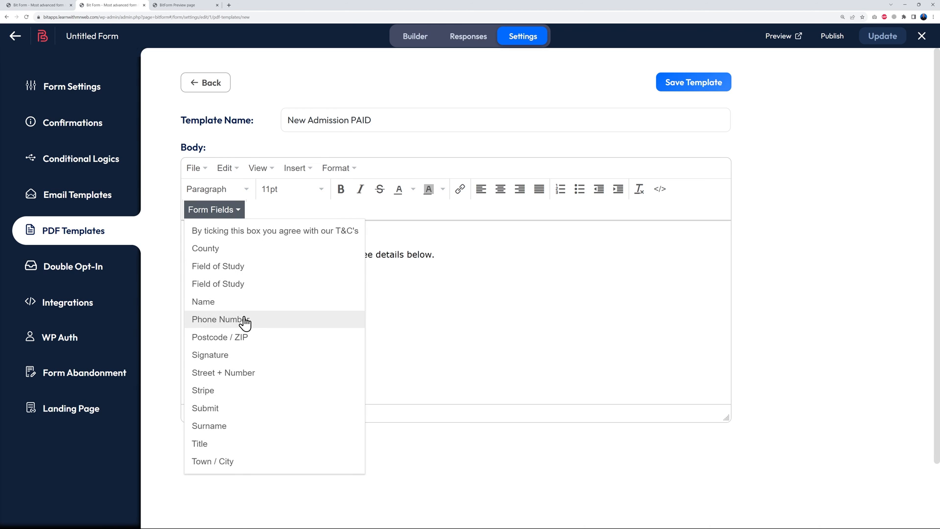
click(250, 343)
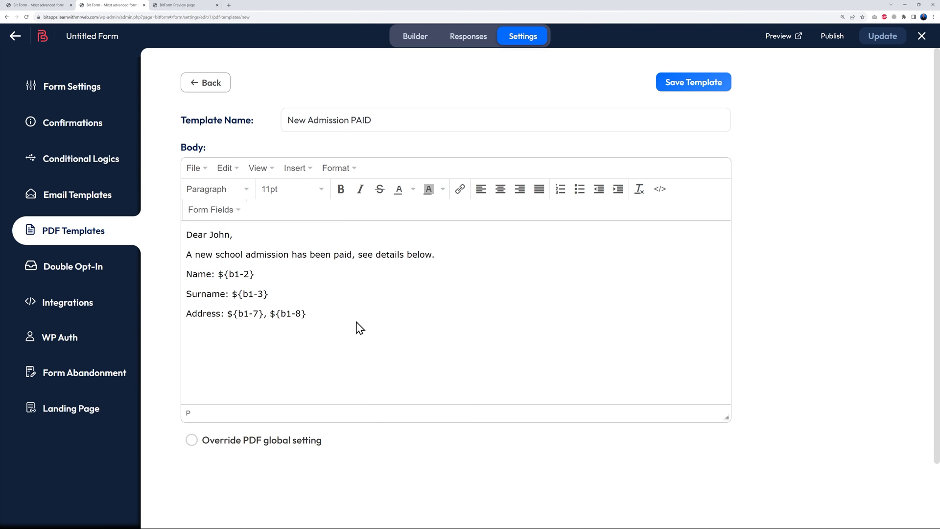
click(230, 210)
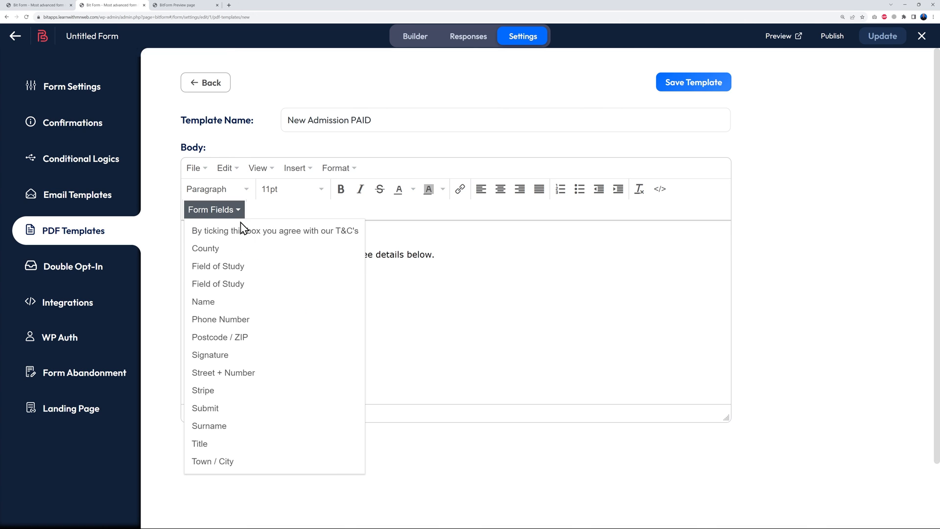
click(230, 462)
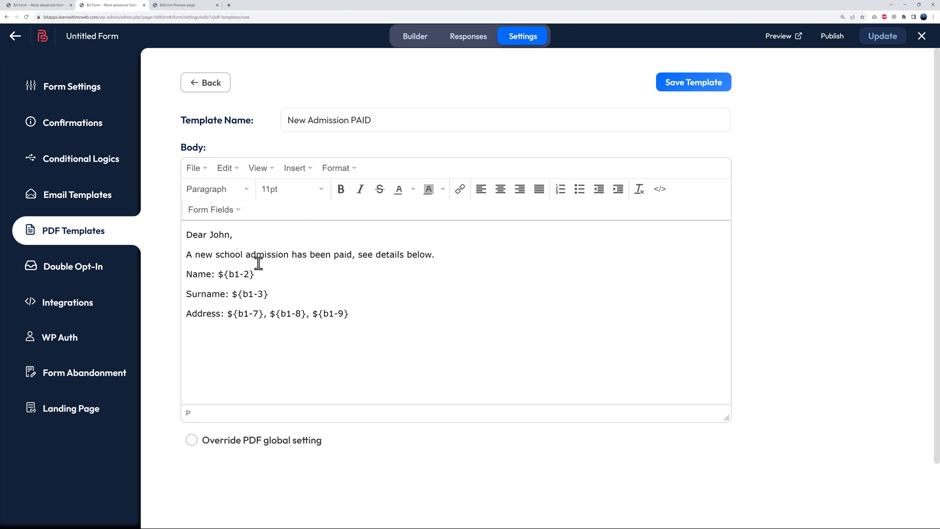
Make the Name, Surname and Address labels bold in the PDF body
double_click(187, 277)
click(341, 190)
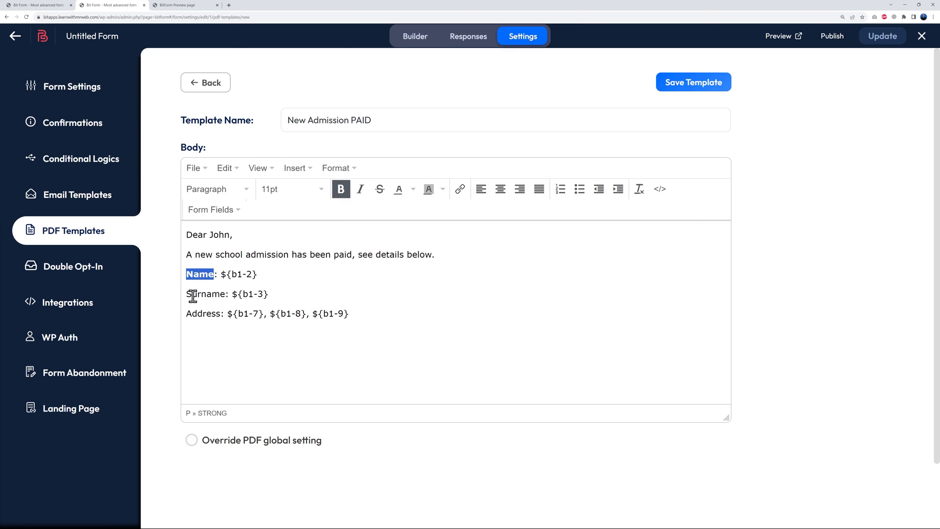
triple_click(190, 298)
click(206, 297)
double_click(206, 297)
click(341, 189)
double_click(208, 315)
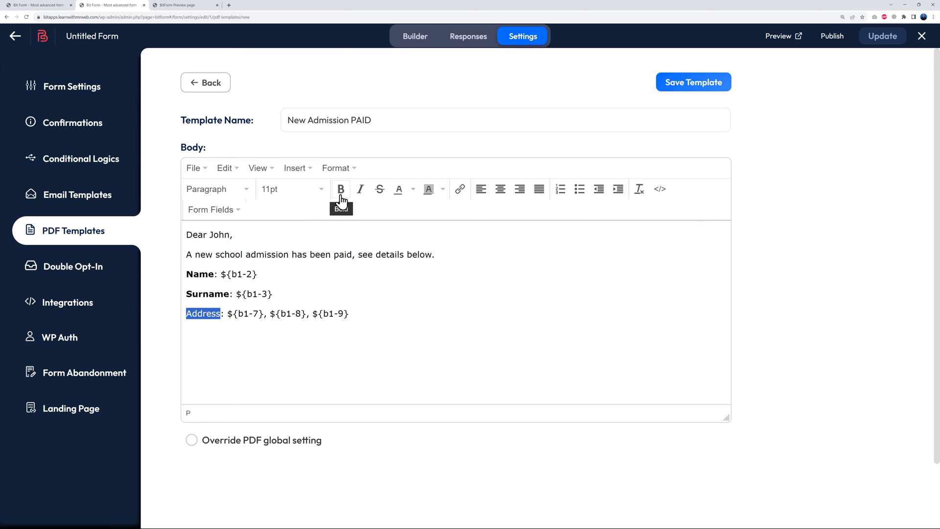
click(341, 196)
Start a new line after the address and save the PDF template
click(378, 319)
key(Return)
click(681, 83)
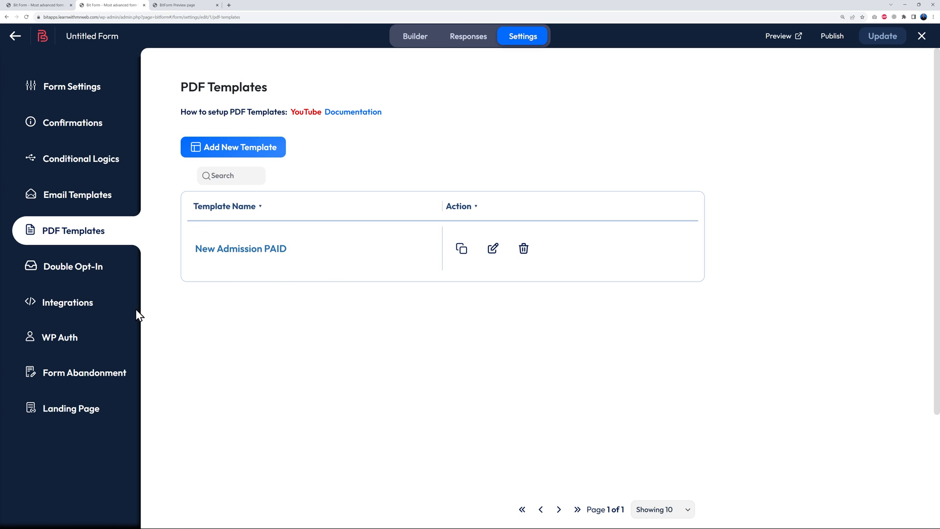
Open the form's integrations, look through the list of available integrations and close it
click(76, 309)
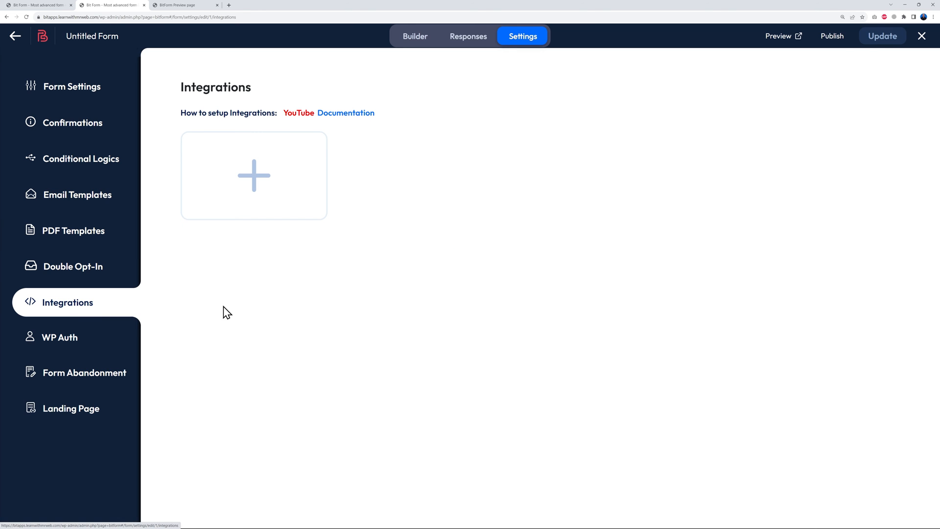
click(263, 189)
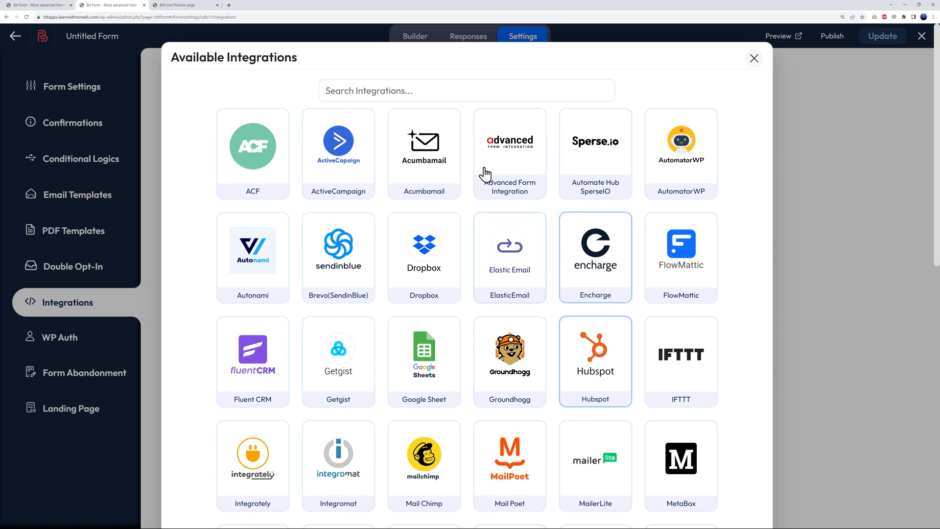
scroll(710, 284, down, 5)
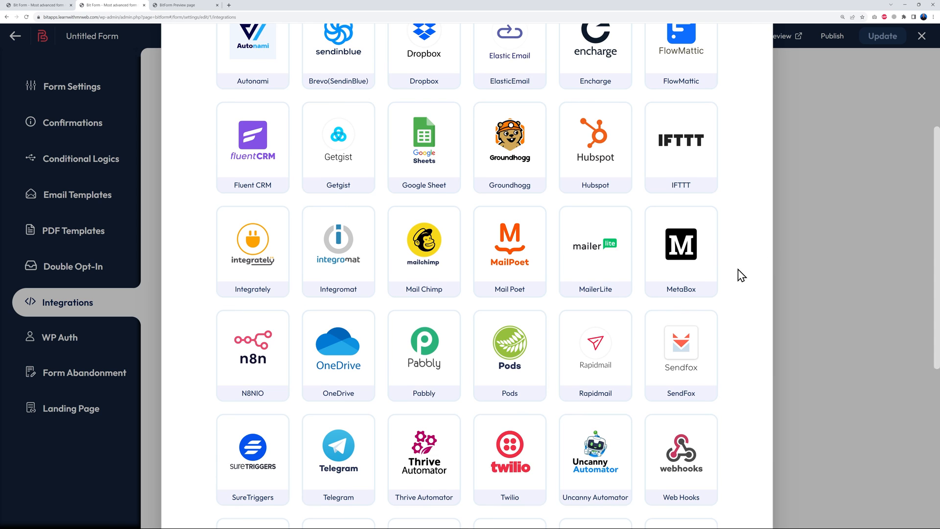
scroll(568, 266, down, 4)
scroll(637, 297, down, 1)
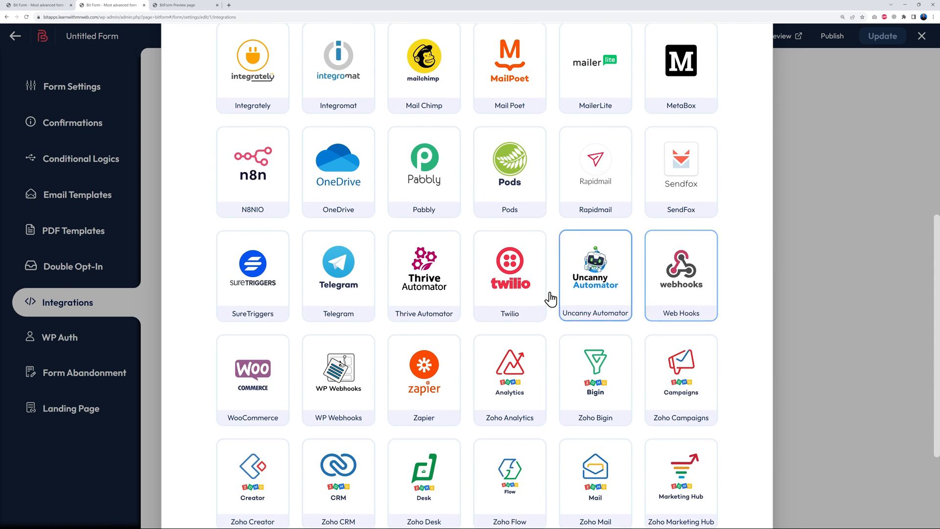
scroll(602, 212, down, 2)
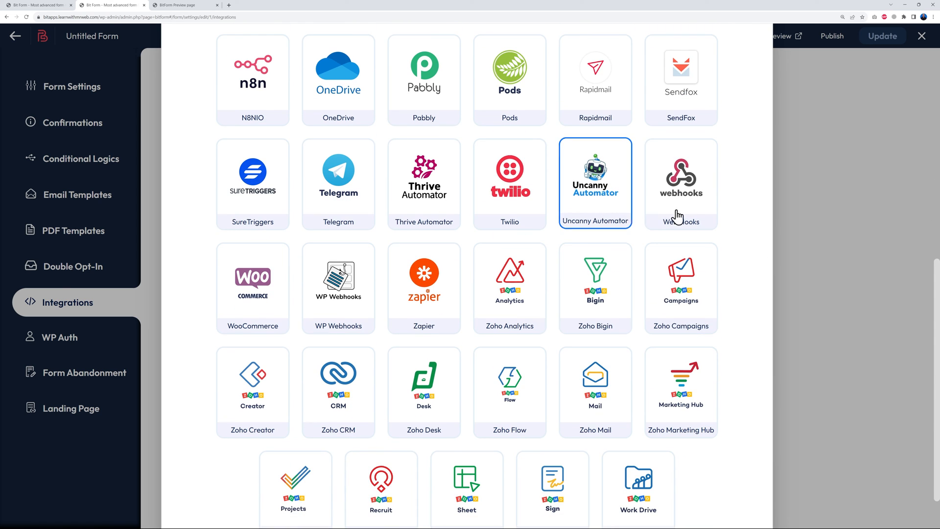
scroll(710, 225, down, 1)
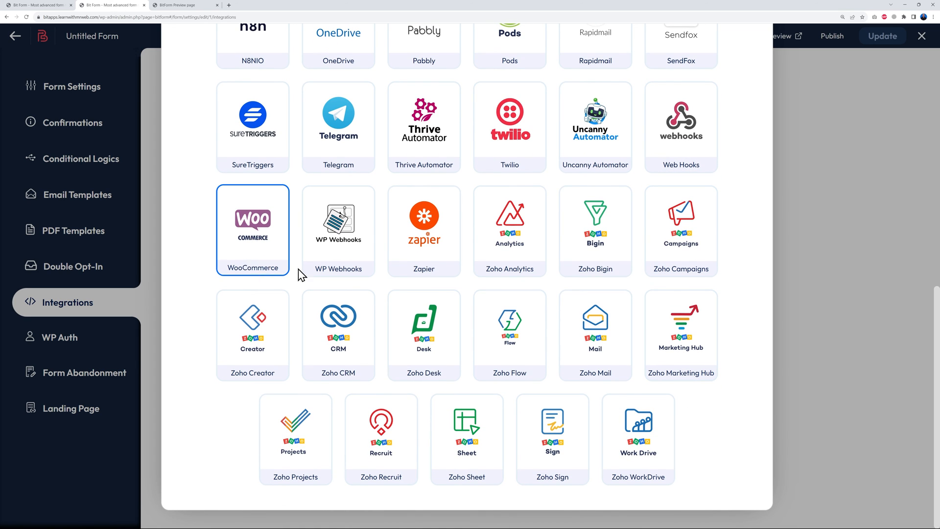
scroll(280, 270, up, 1)
scroll(267, 230, up, 4)
scroll(269, 244, up, 2)
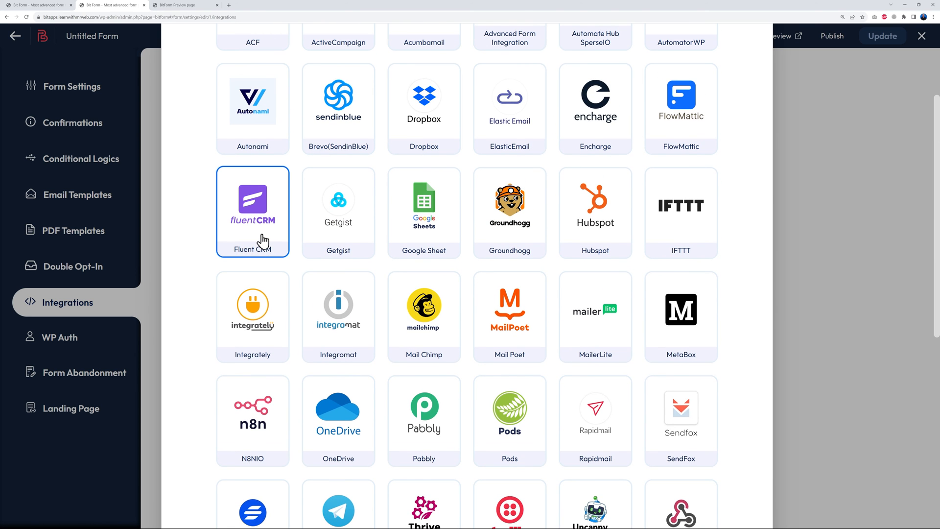
scroll(263, 240, up, 3)
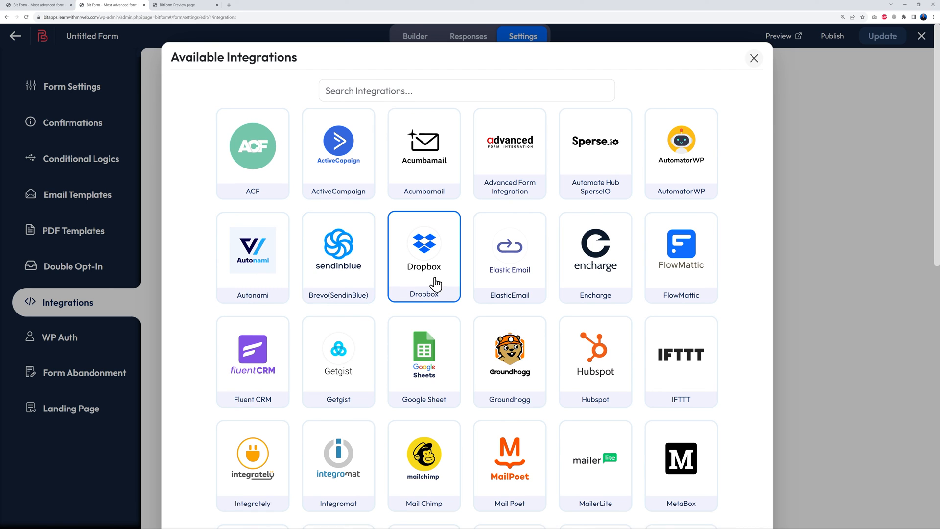
click(753, 60)
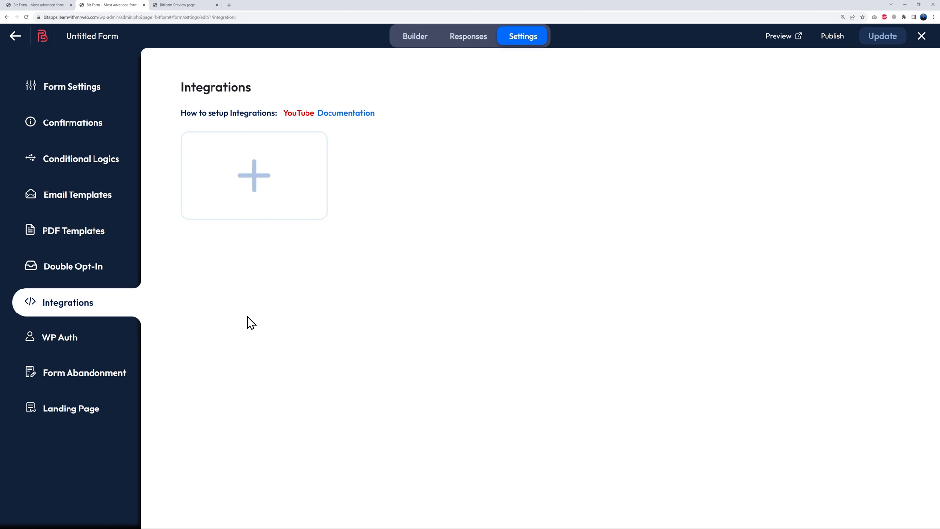
Enable Form Abandonment for the form
click(81, 381)
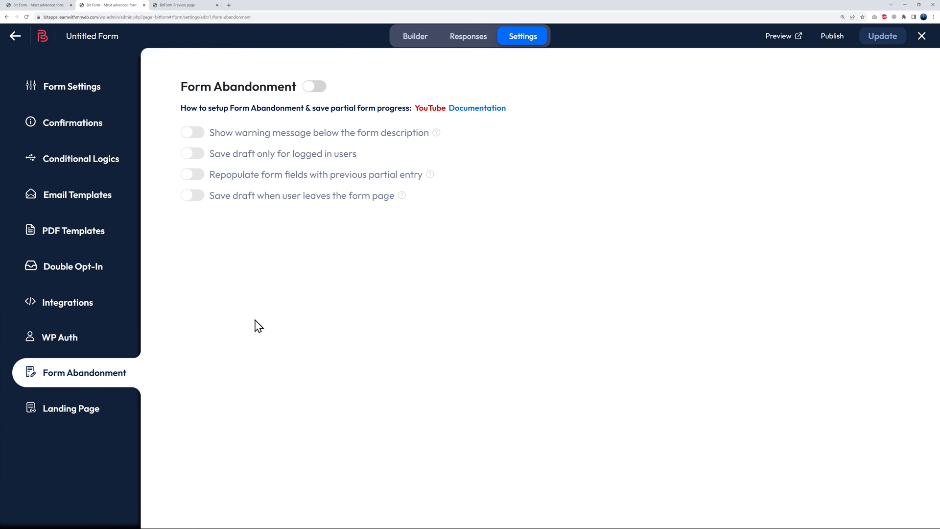
click(315, 88)
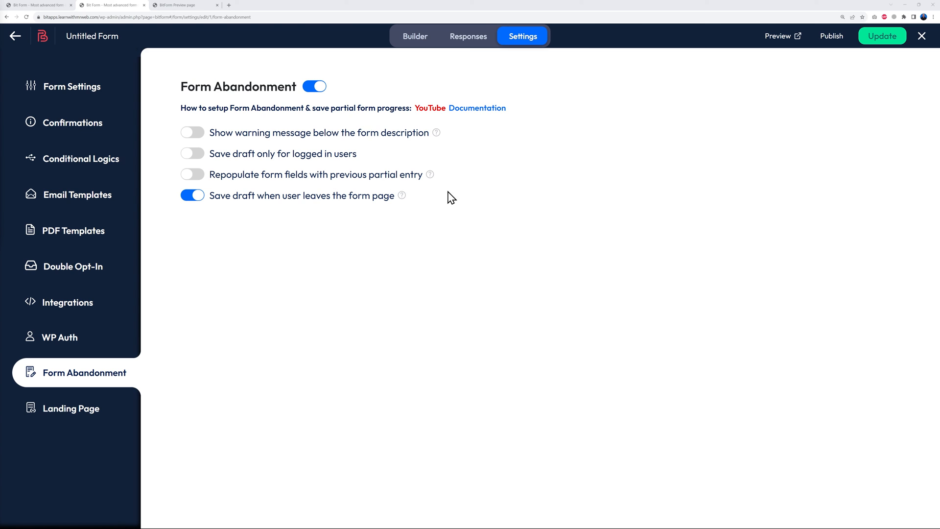
Save the form's abandonment settings and open its responses to check which entry filters exist
click(889, 42)
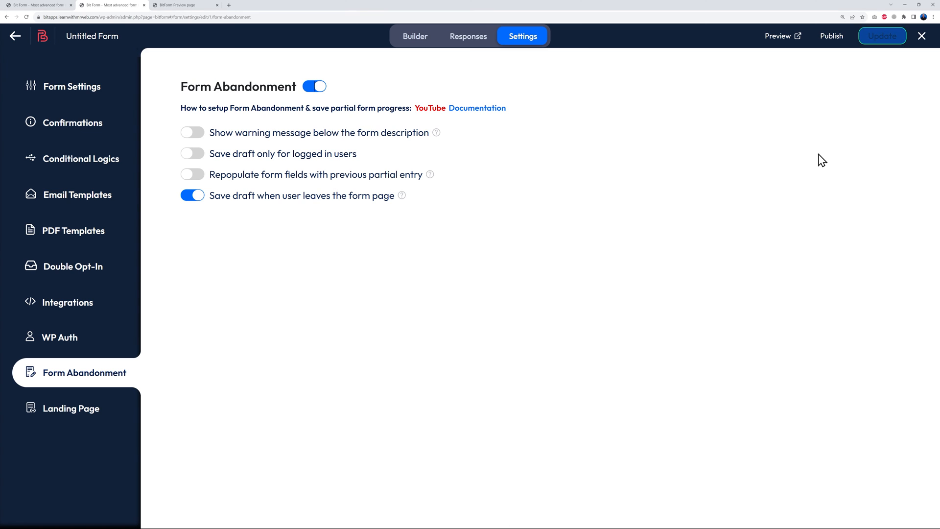
click(467, 39)
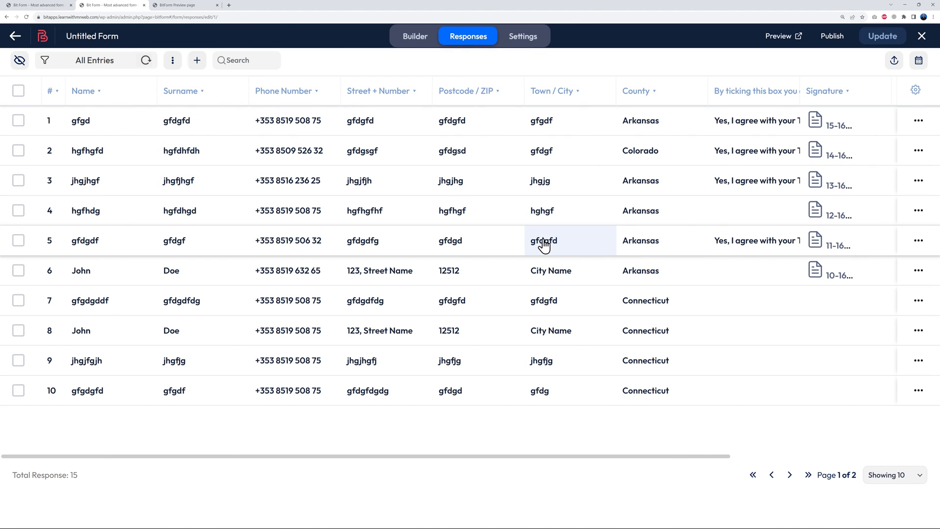
click(45, 60)
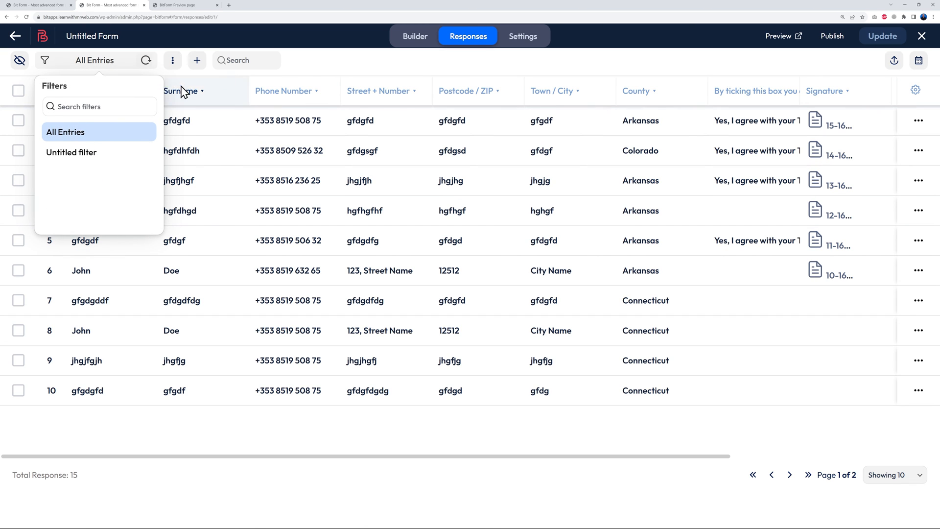
click(310, 71)
Start a new response filter and name it Arkansas
click(197, 61)
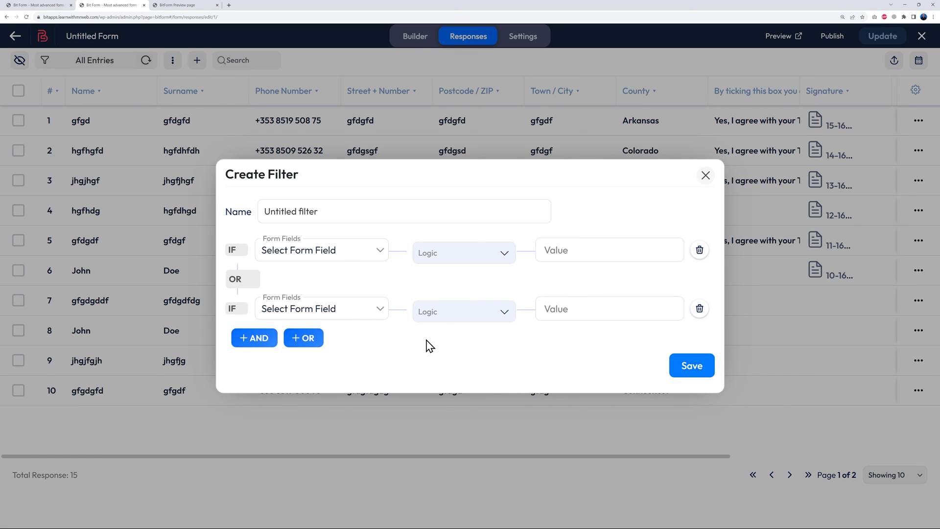
click(352, 212)
key(ctrl+a)
text(A)
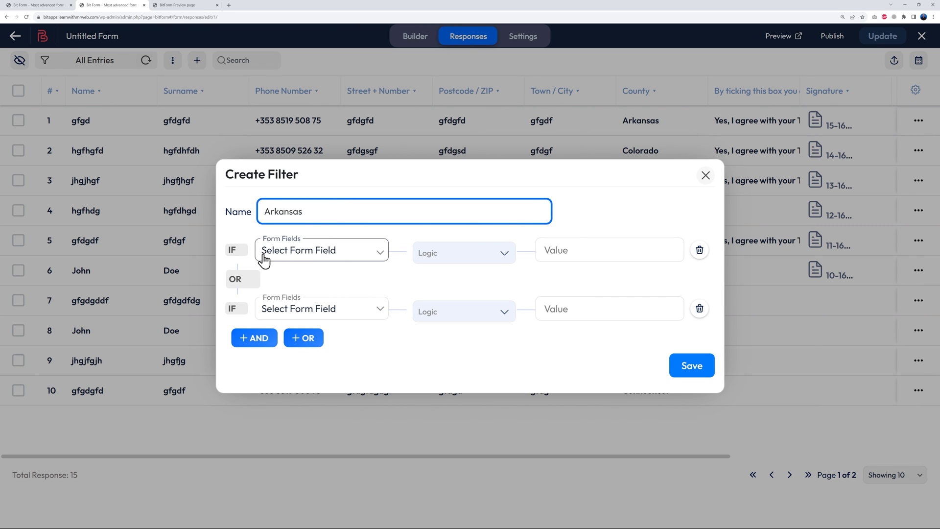
Set the filter's first condition to County Equal Arkansas
click(353, 250)
click(320, 295)
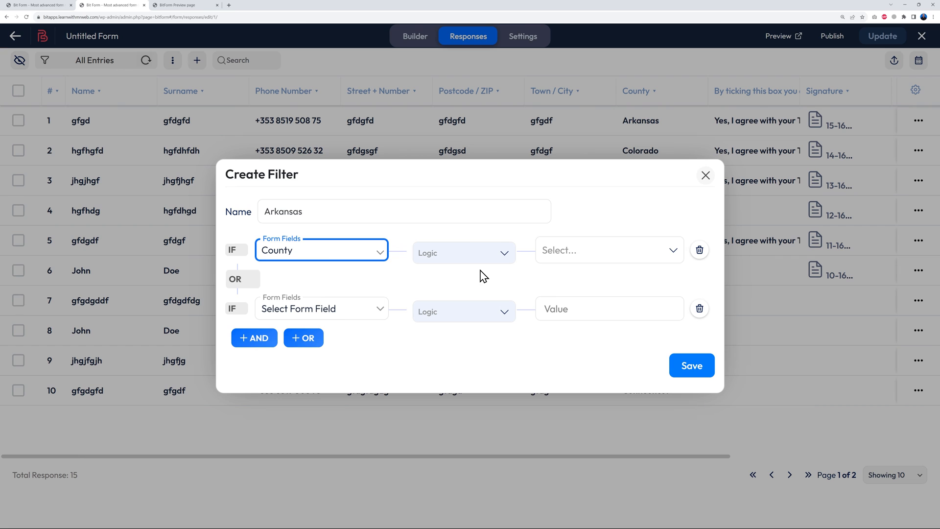
click(505, 253)
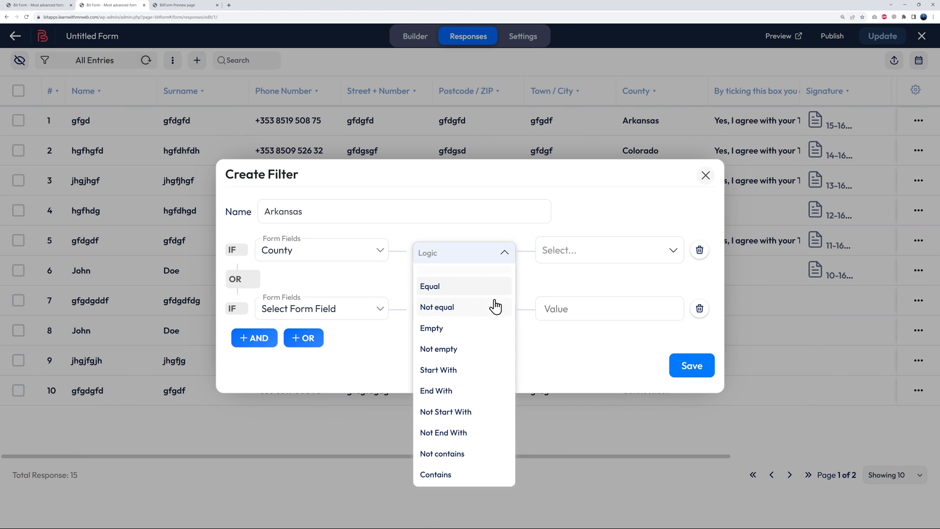
click(435, 288)
click(673, 252)
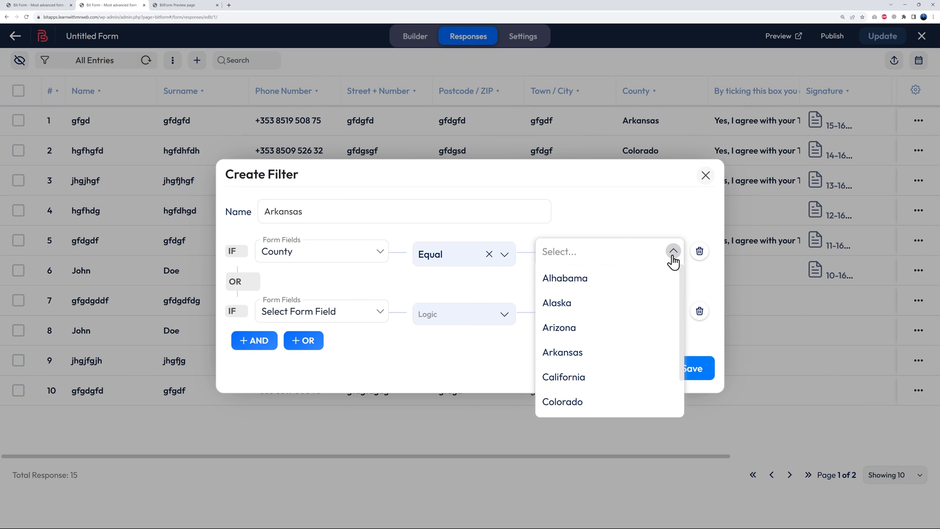
click(586, 353)
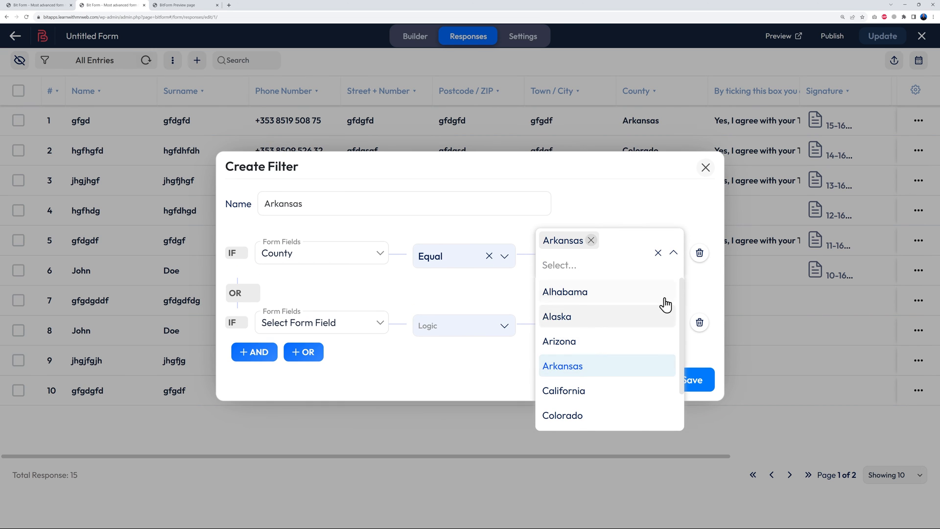
Delete the empty second condition and save the filter
click(704, 295)
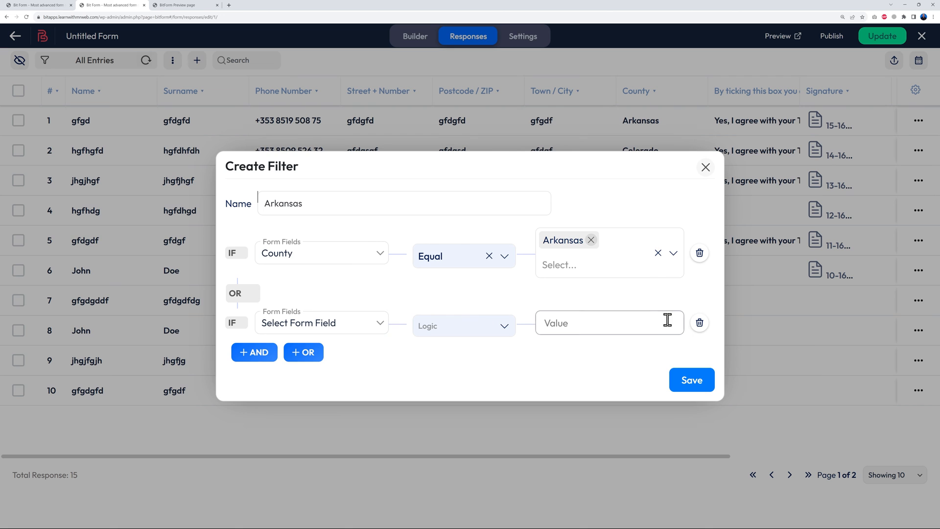
click(700, 323)
click(679, 338)
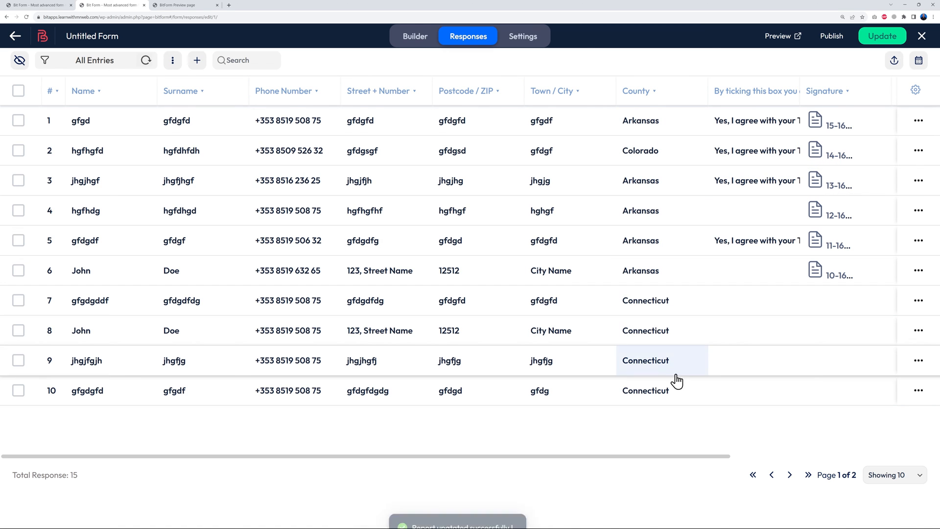
Apply the Arkansas filter to the responses and review the list of filters
click(48, 62)
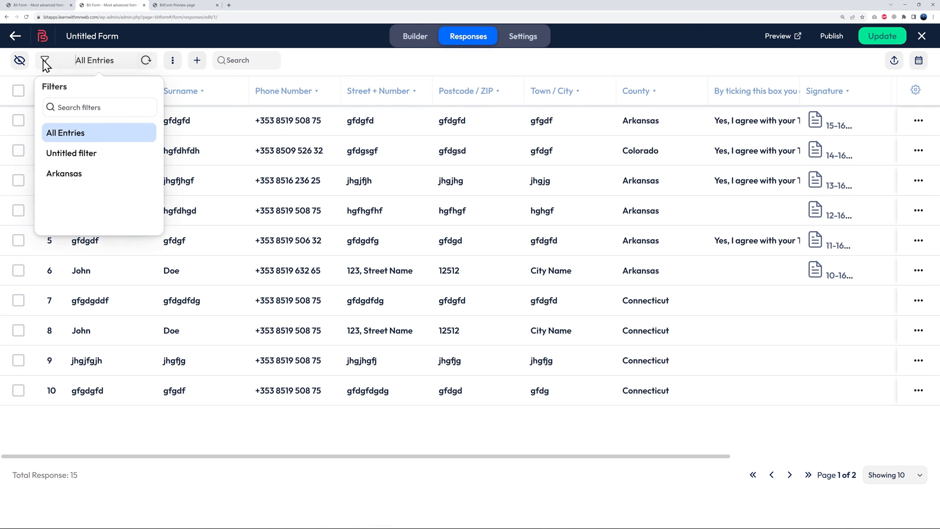
click(69, 181)
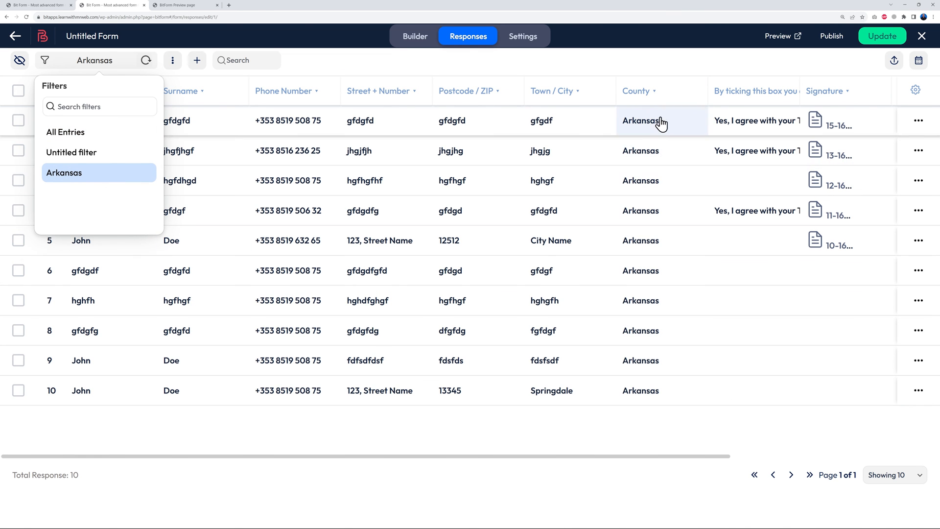
click(604, 439)
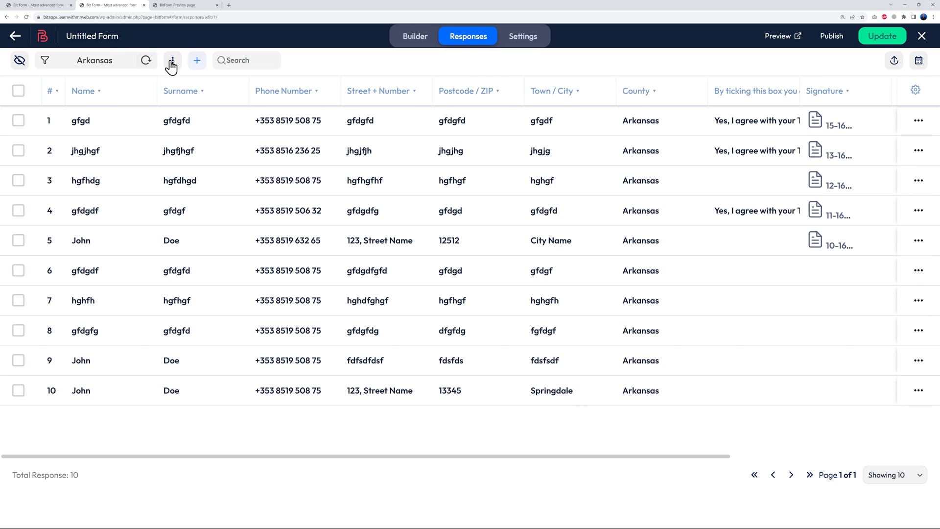
click(46, 62)
mouse_move(139, 180)
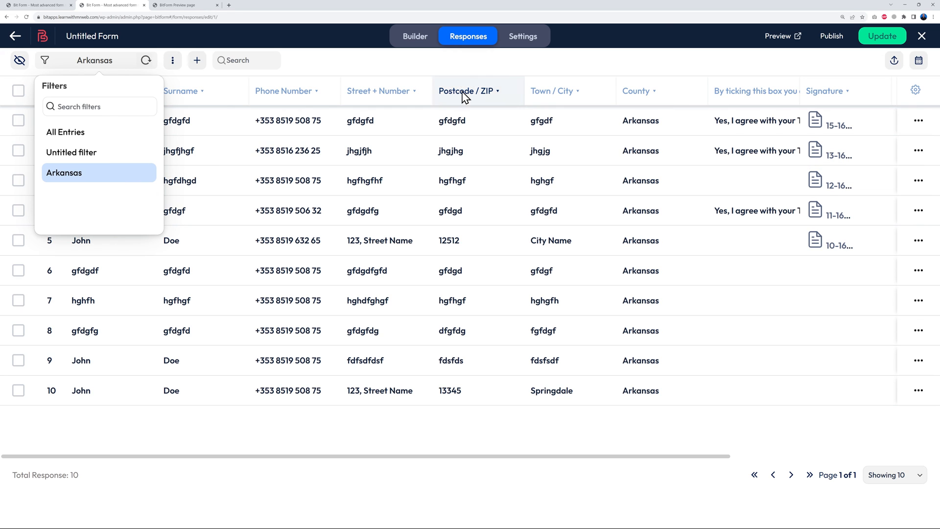
click(548, 74)
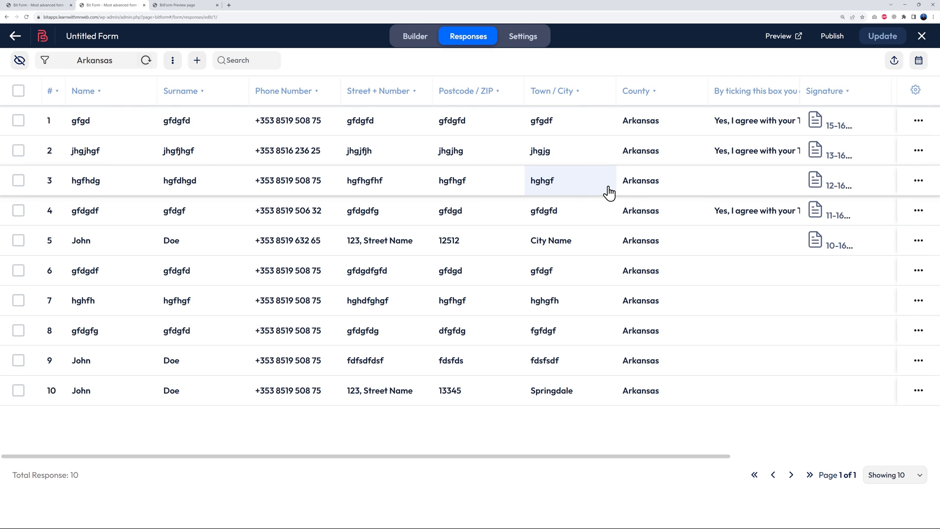
Copy the form's shortcode and return to the overview of all forms
click(832, 39)
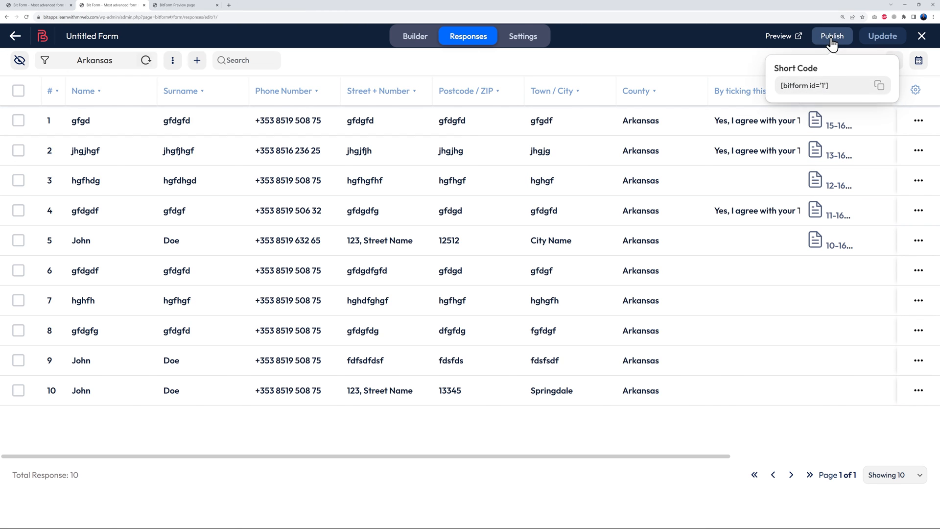
click(880, 86)
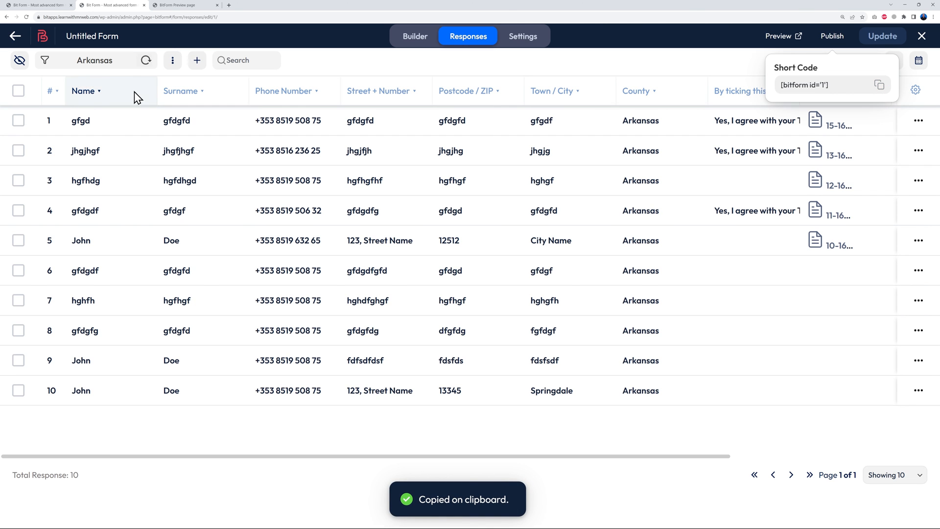
click(15, 36)
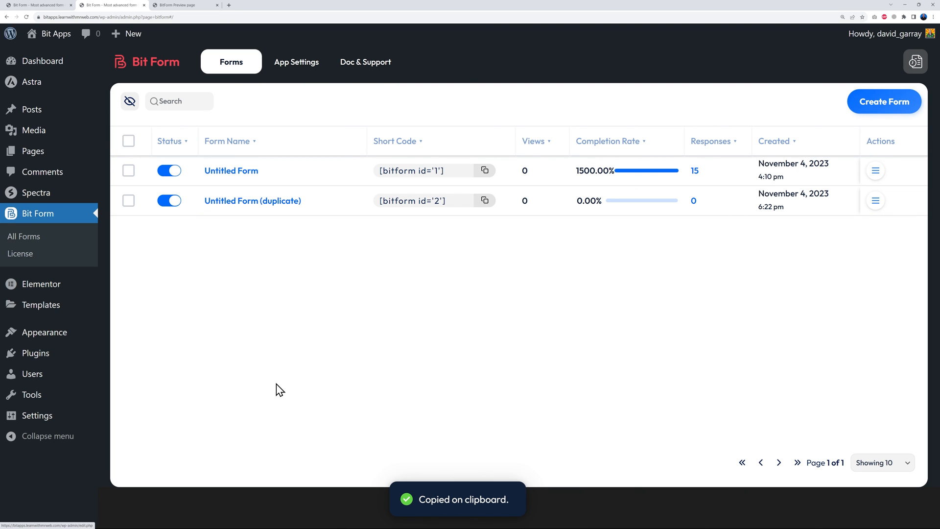
Create a new WordPress page titled "Submission Form"
click(33, 151)
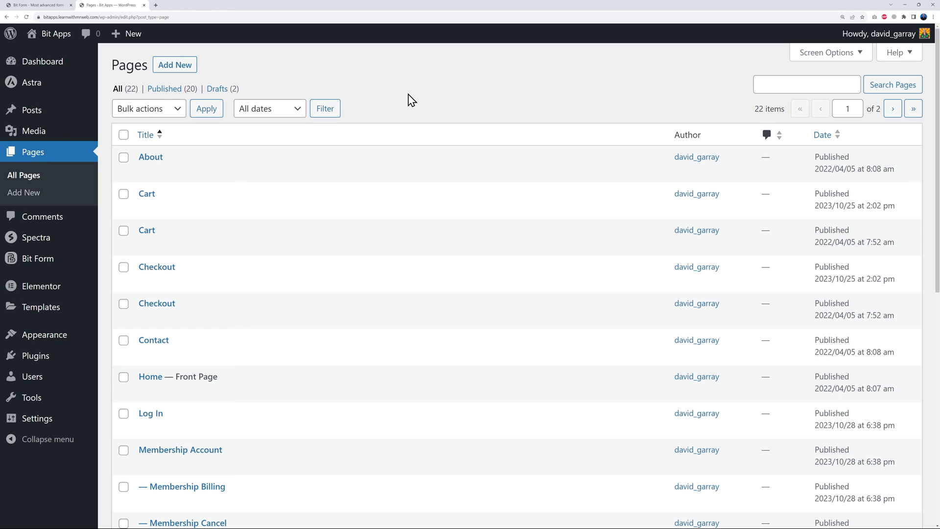
click(195, 62)
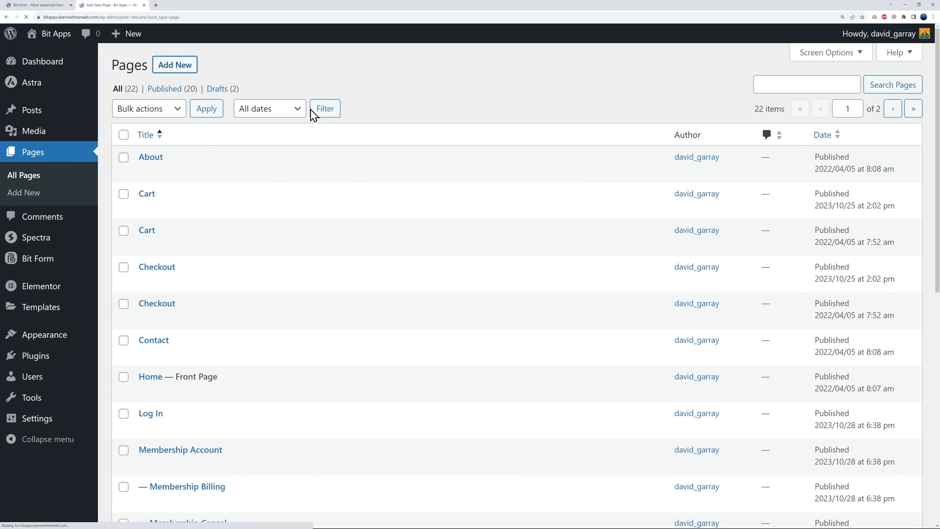
text(Submission Form)
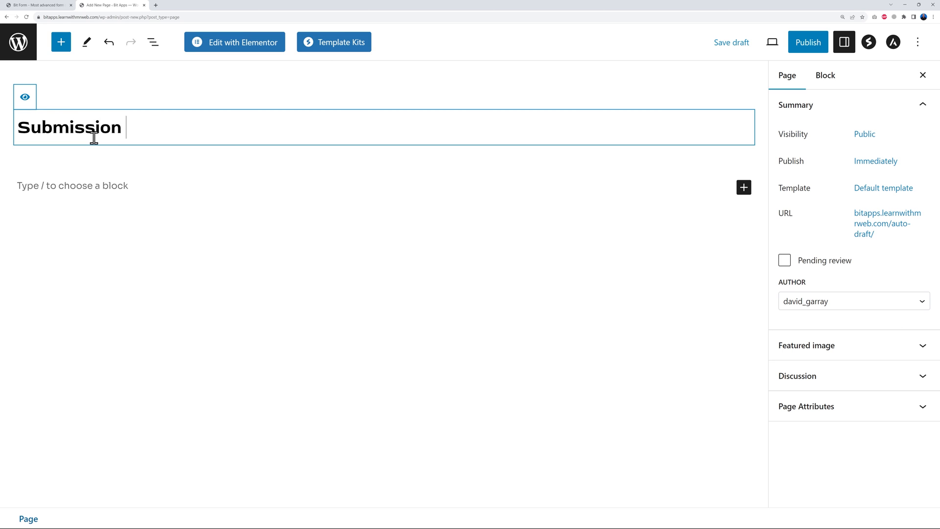
Add a Shortcode block to the page containing [bitform id='1']
click(744, 188)
text(short)
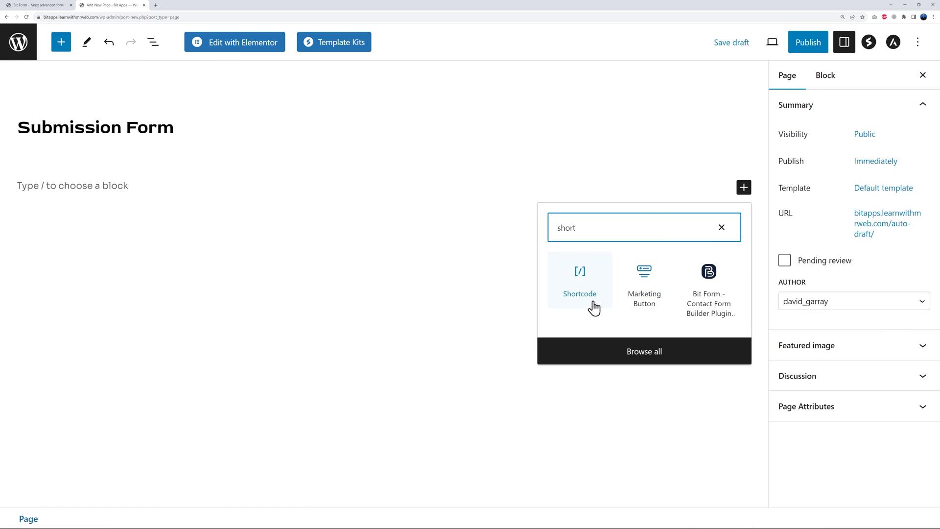
click(580, 284)
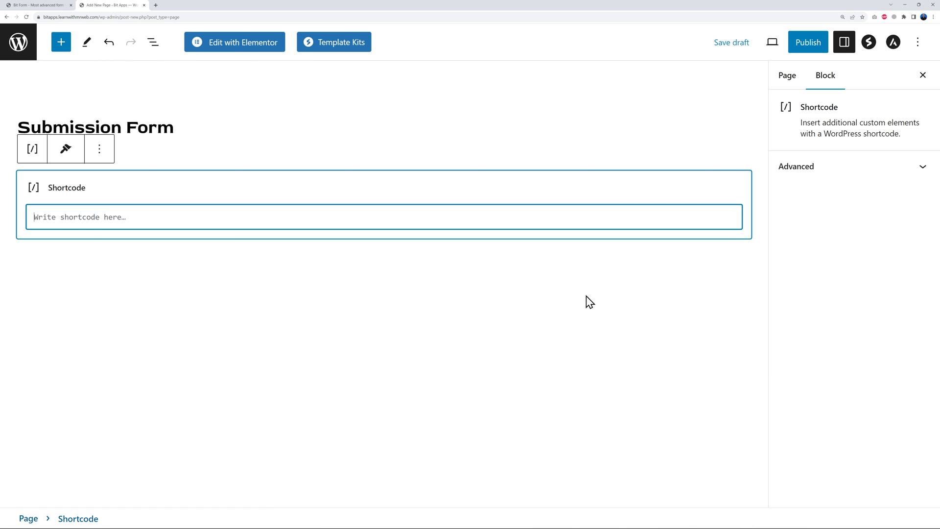
key(ctrl+v)
Publish the Submission Form page and dismiss the publishing confirmation
click(803, 49)
click(825, 47)
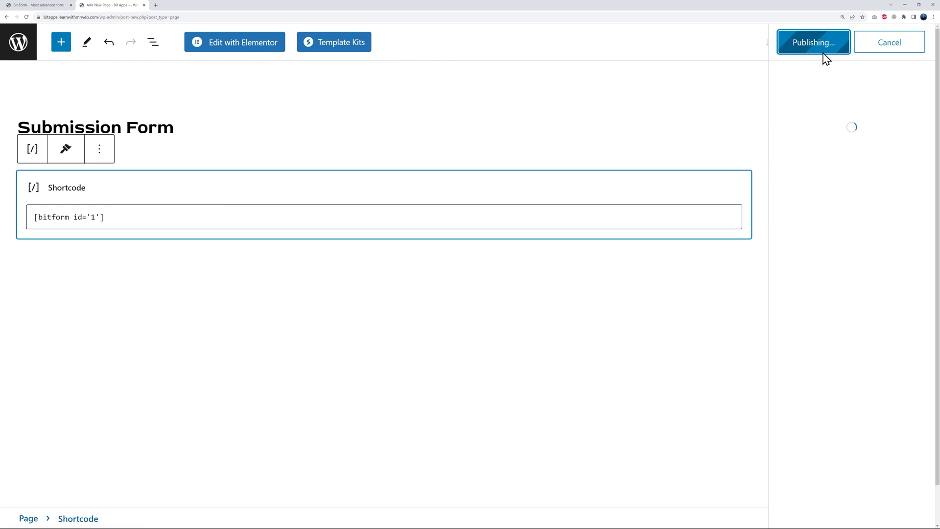
click(918, 45)
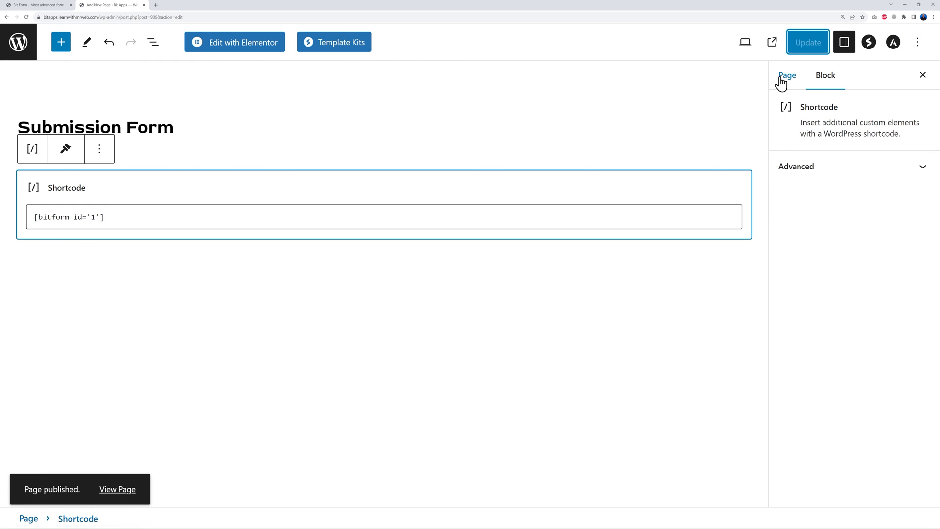
View the published Submission Form page and examine how the embedded form is displayed
click(773, 43)
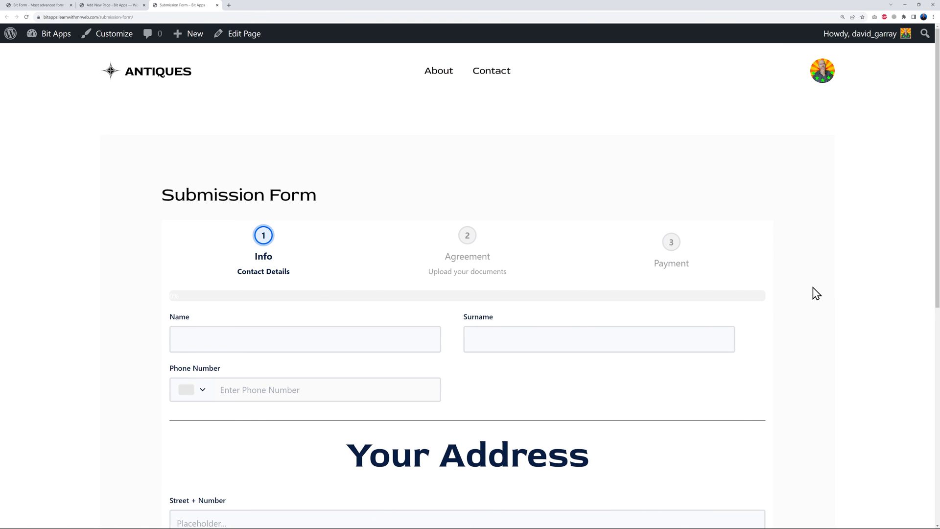
scroll(264, 130, down, 2)
scroll(490, 189, up, 2)
scroll(772, 264, down, 3)
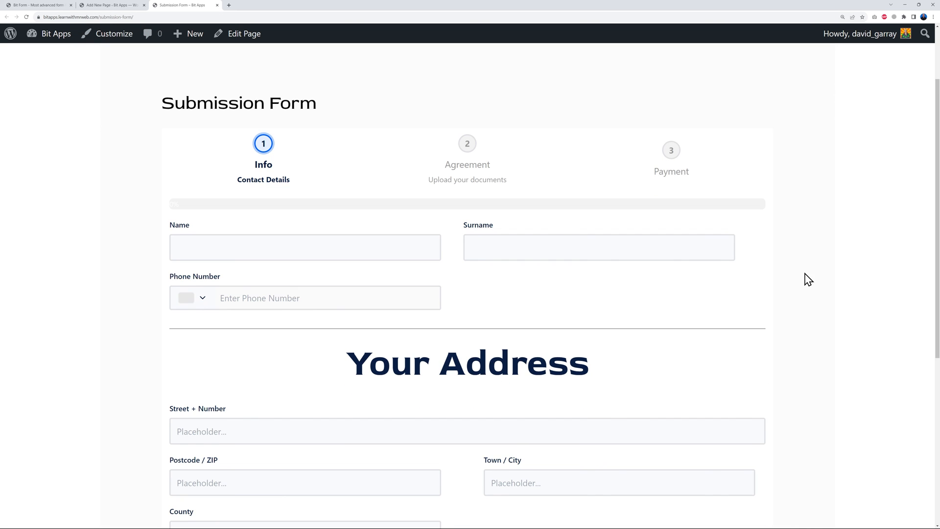
scroll(806, 277, up, 3)
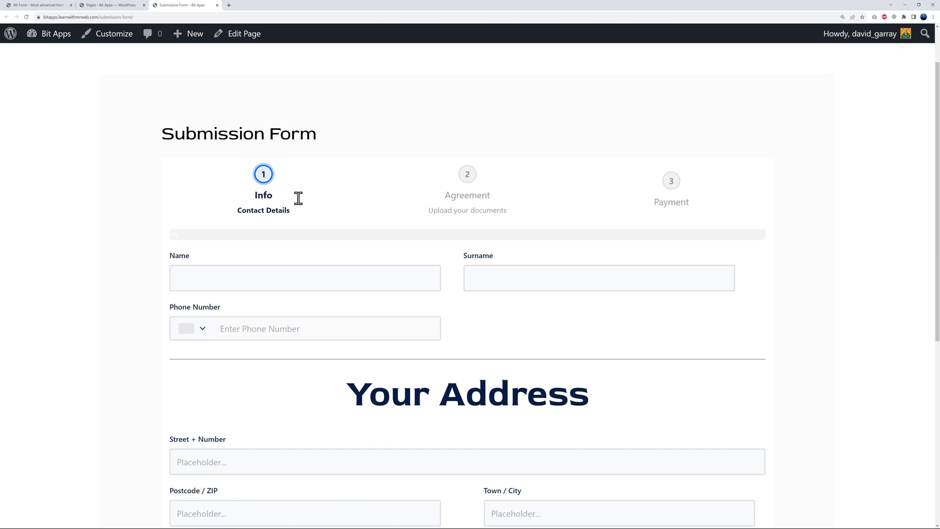
Return to the WordPress admin and review Bit Form's reCAPTCHA v3, Google Ads and SMTP app settings
click(112, 6)
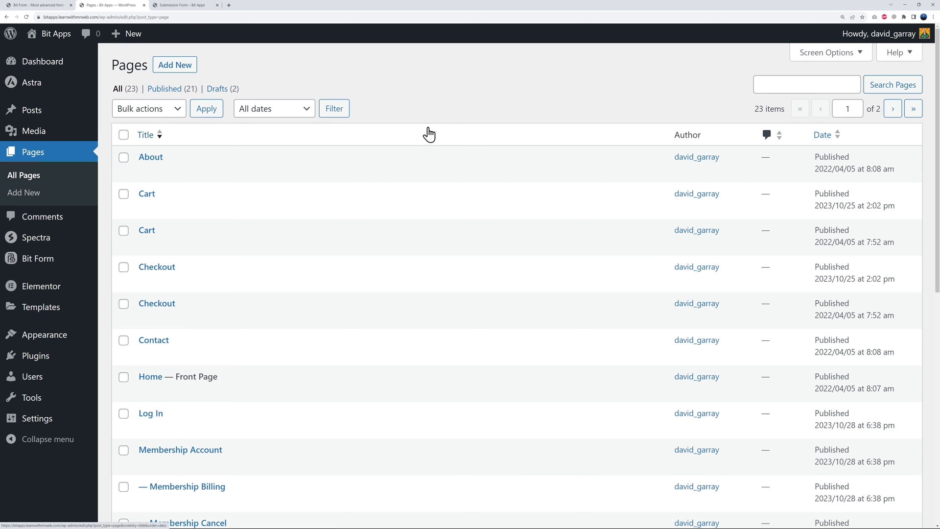
click(52, 266)
click(306, 63)
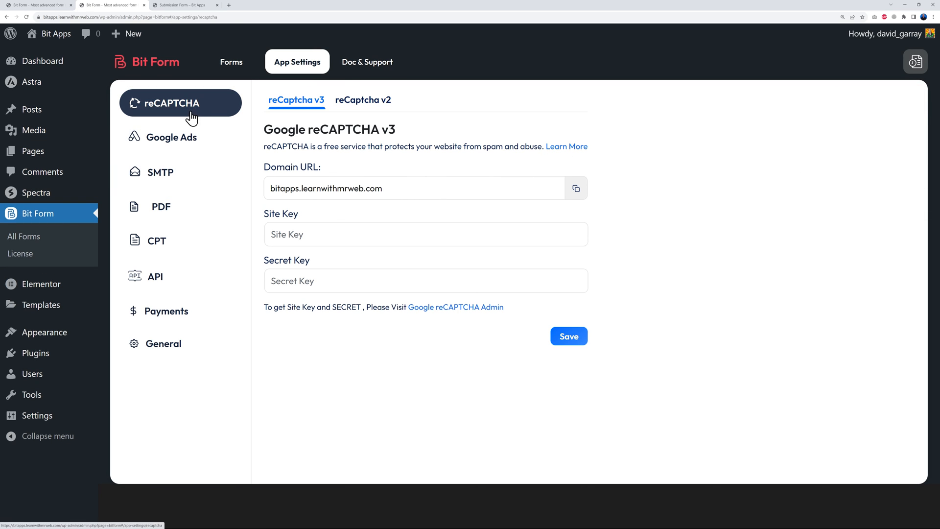
click(268, 239)
click(291, 289)
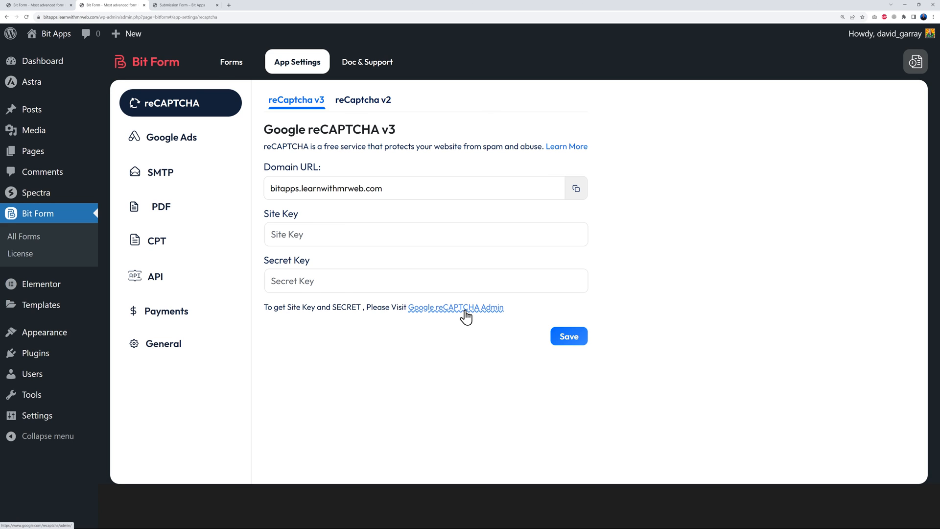
click(176, 137)
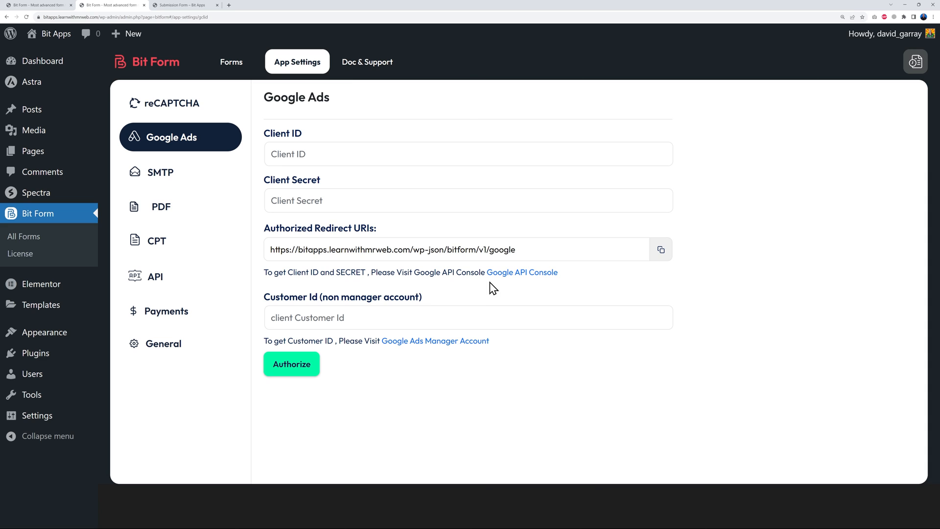
click(408, 319)
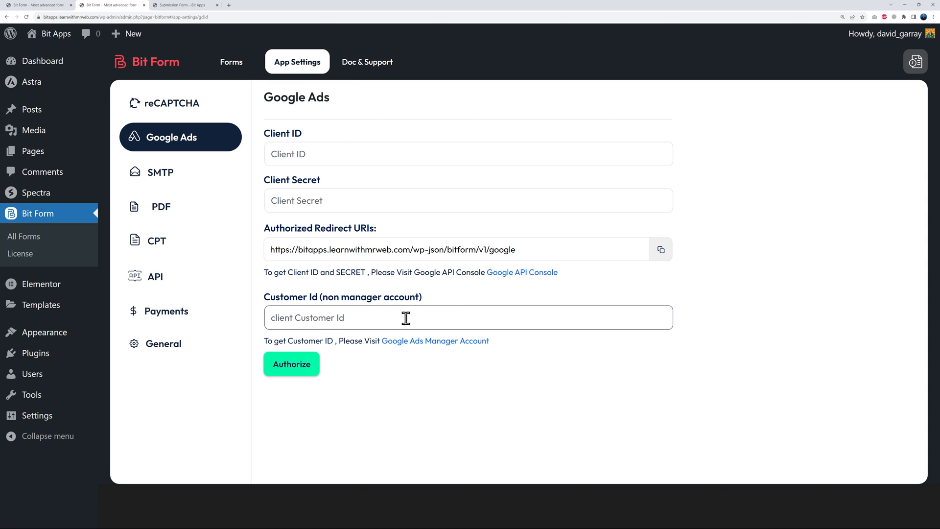
click(174, 187)
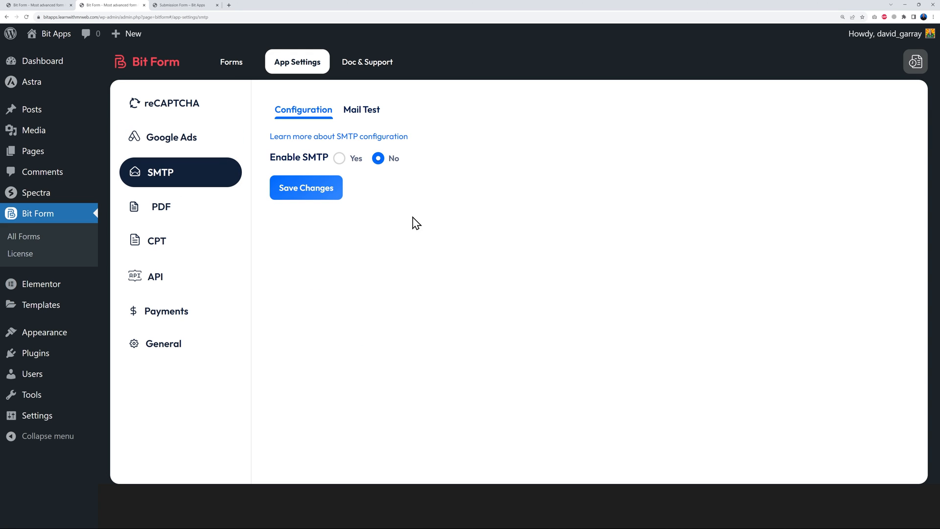
Enable SMTP with SMTP authentication, without saving, and examine the mail server and credential fields this offers
click(339, 158)
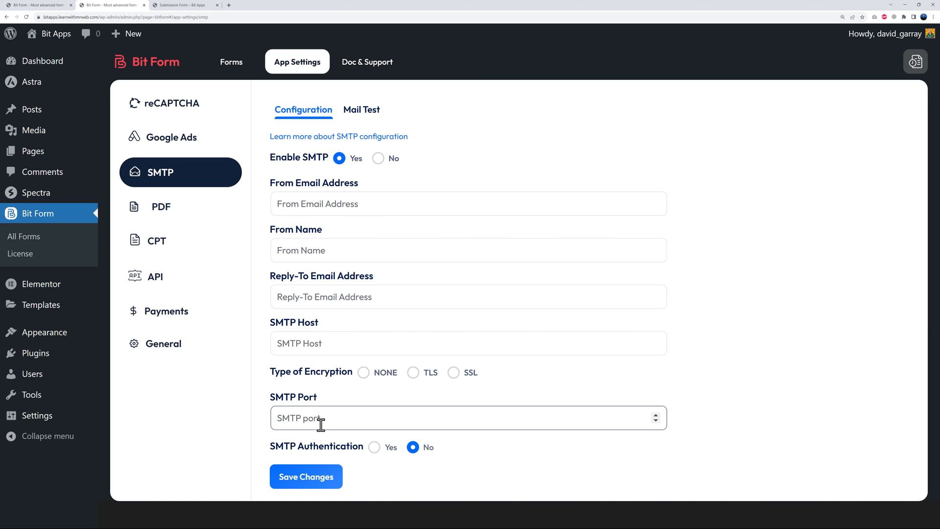
click(375, 448)
scroll(544, 430, down, 2)
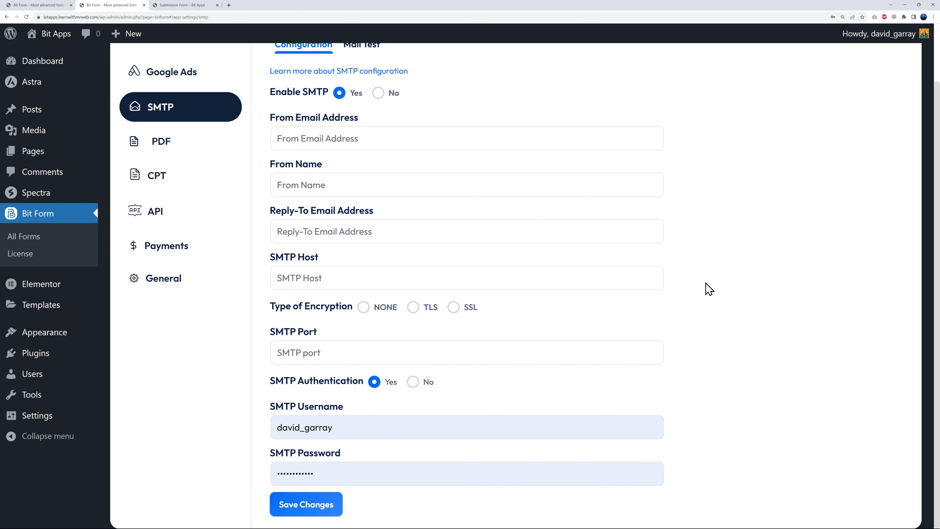
Review Bit Form's global PDF, custom post type, API, payment and general app settings
click(184, 150)
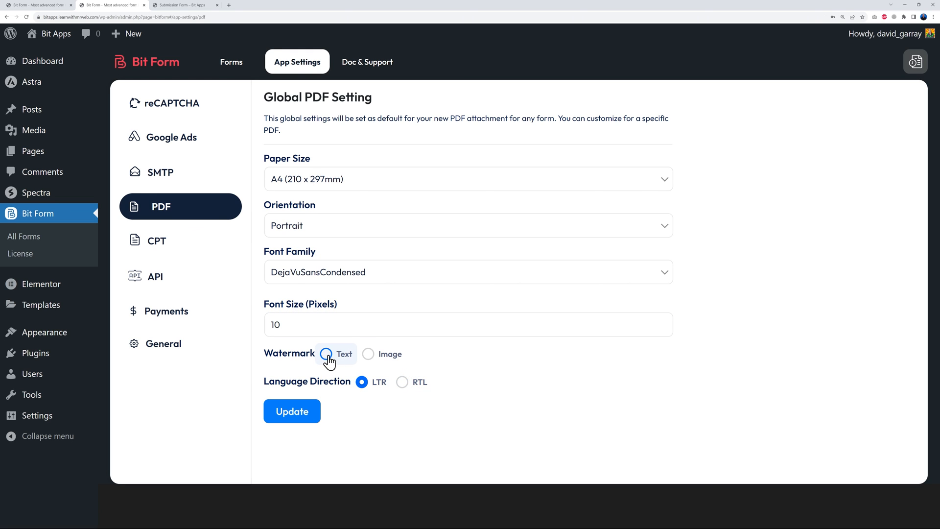
click(159, 249)
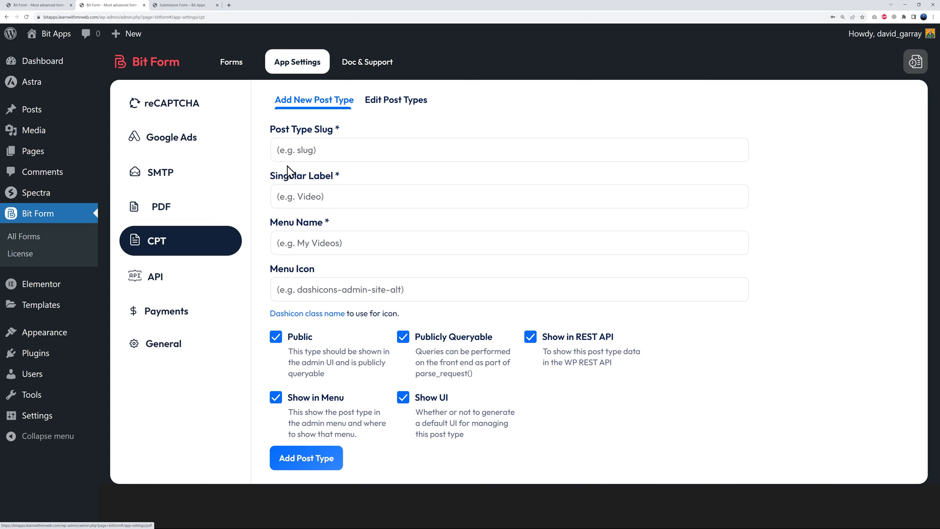
click(165, 281)
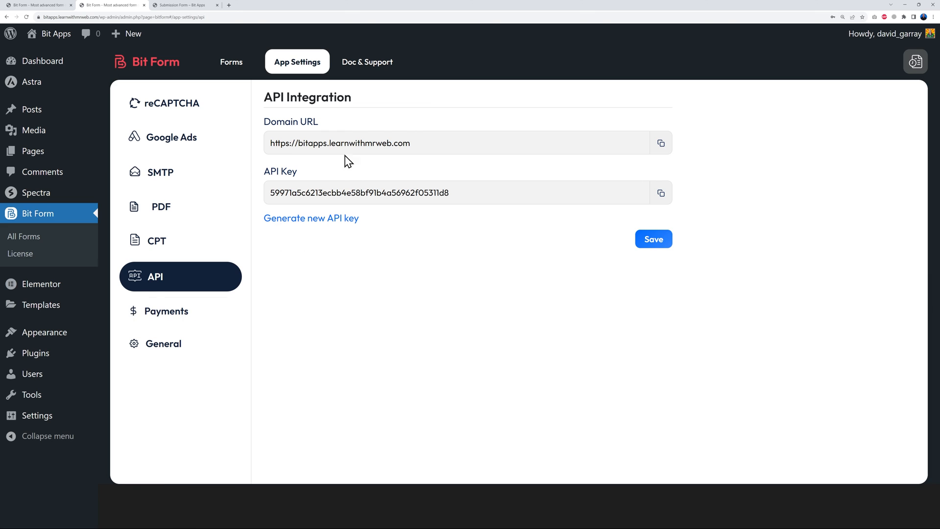
click(142, 320)
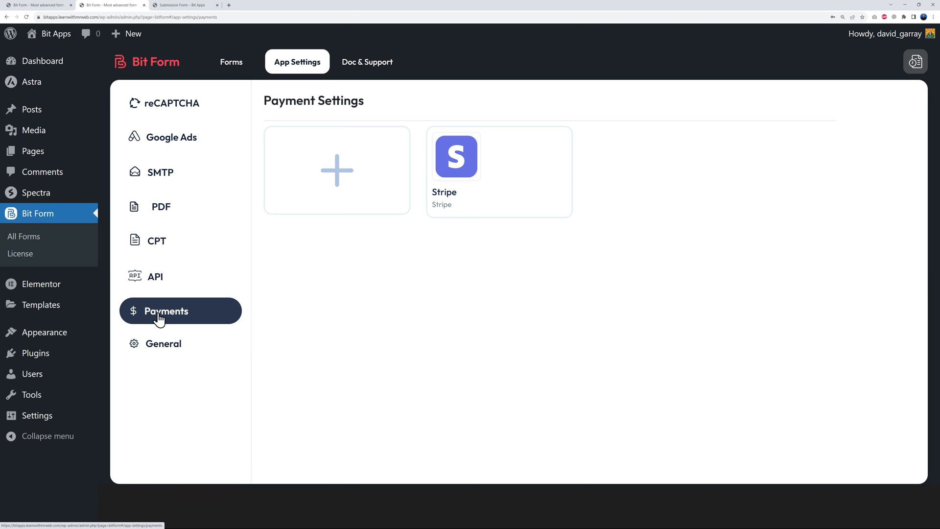
click(161, 351)
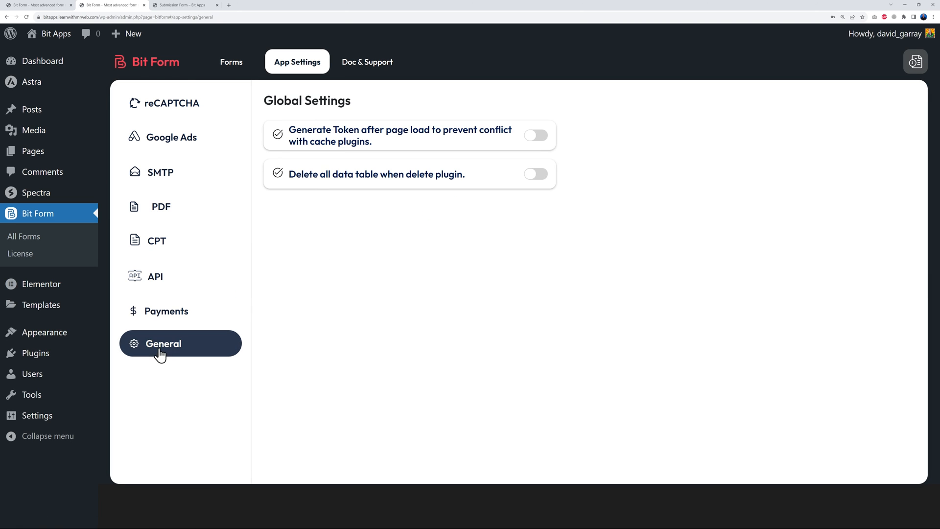